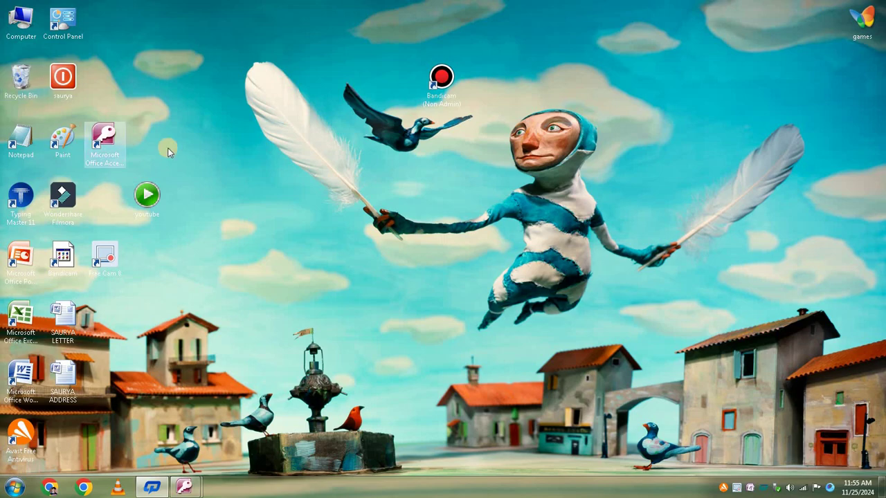
- Launch Microsoft Office Access 2007 from its desktop shortcut's context menu
right_click(115, 145)
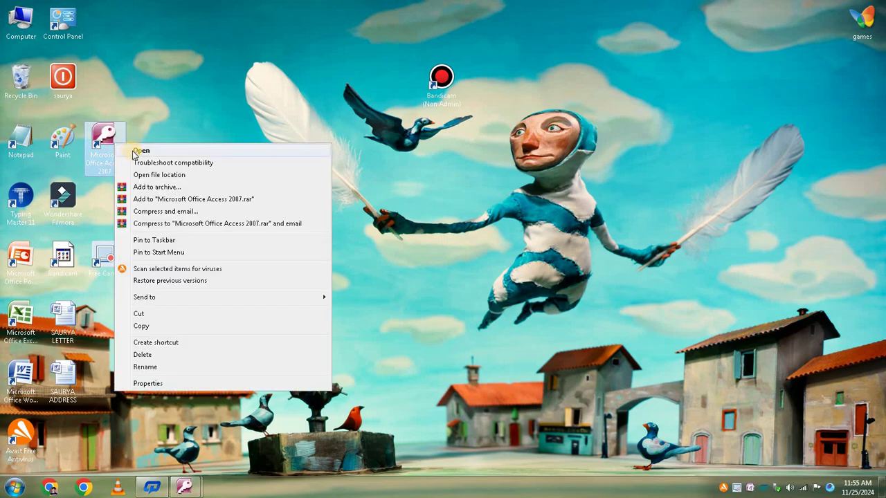
click(138, 151)
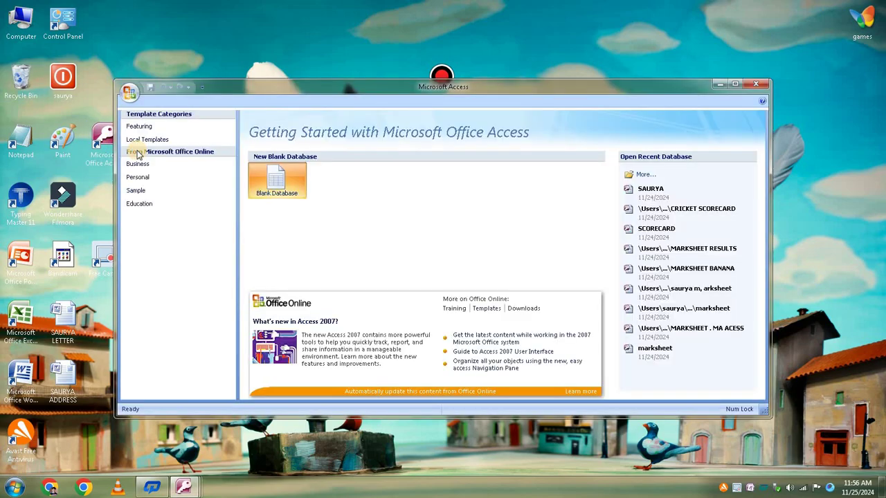
- Maximize Access, start a blank database, and replace the default name with a new file name
click(733, 84)
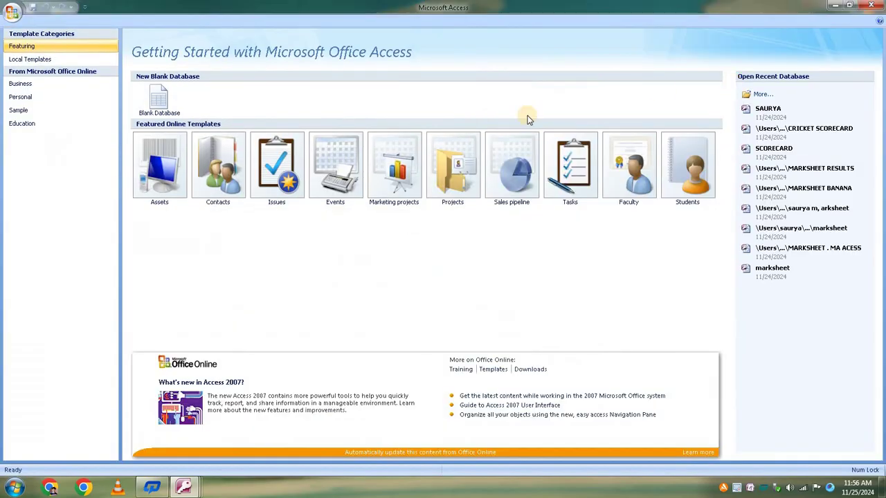
click(164, 104)
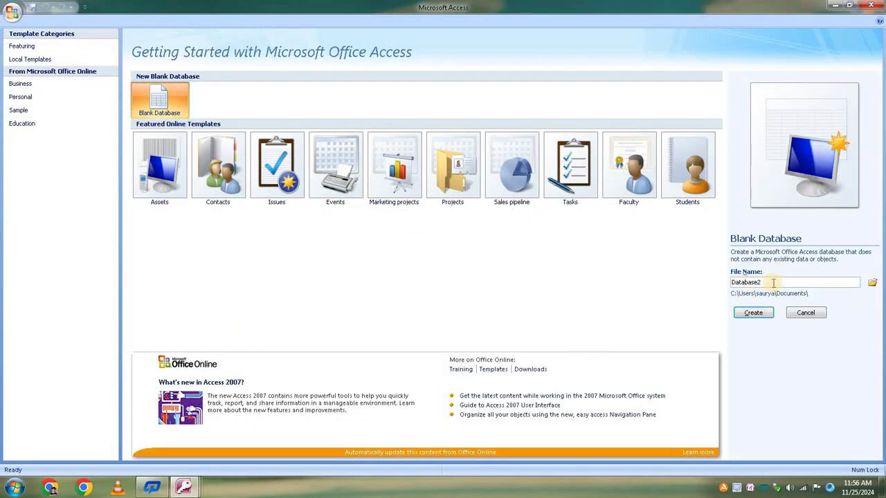
drag(771, 283, 696, 287)
text(sa)
text(brata lahga)
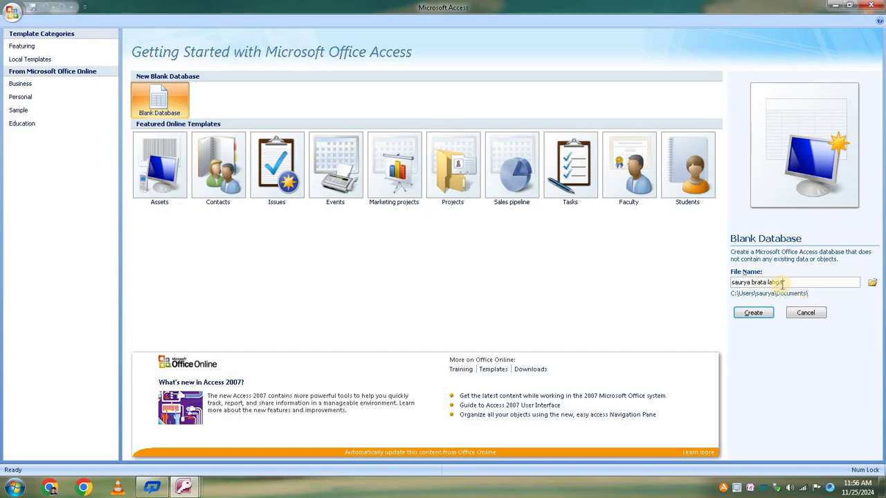
key(BackSpace)
key(BackSpace)
text(a)
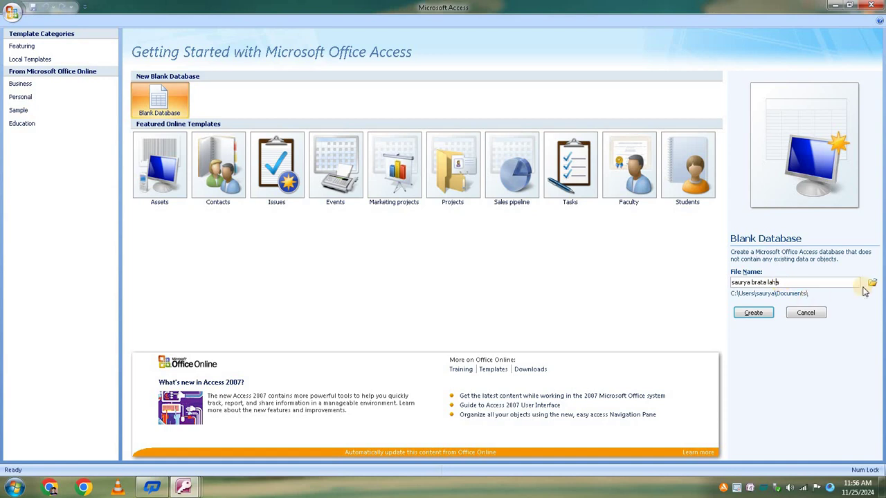
- Save the new database in the youtube folder and create it
click(872, 285)
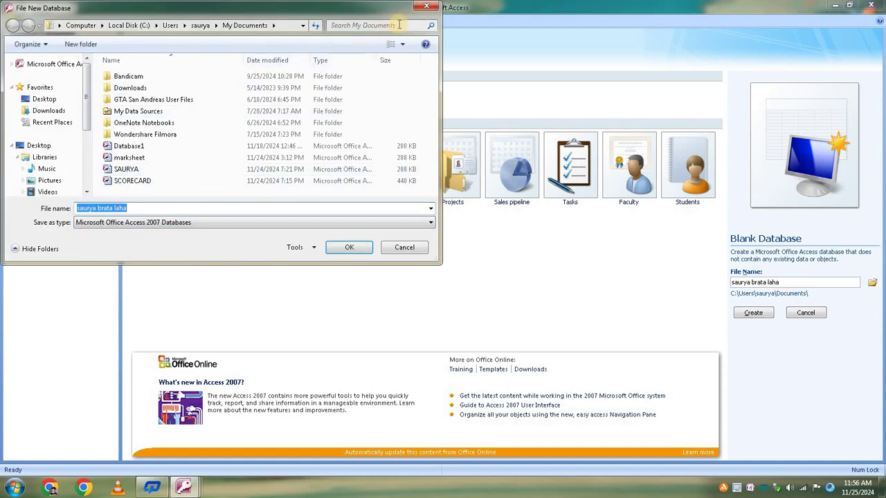
click(426, 7)
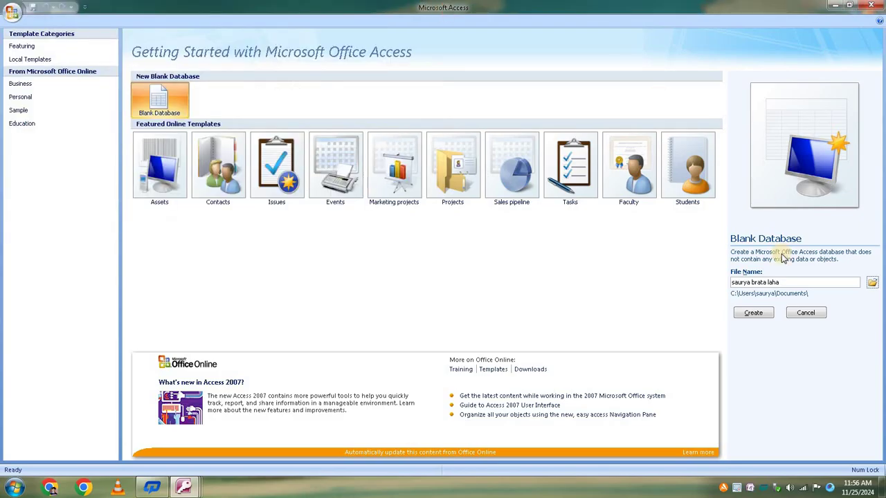
click(873, 284)
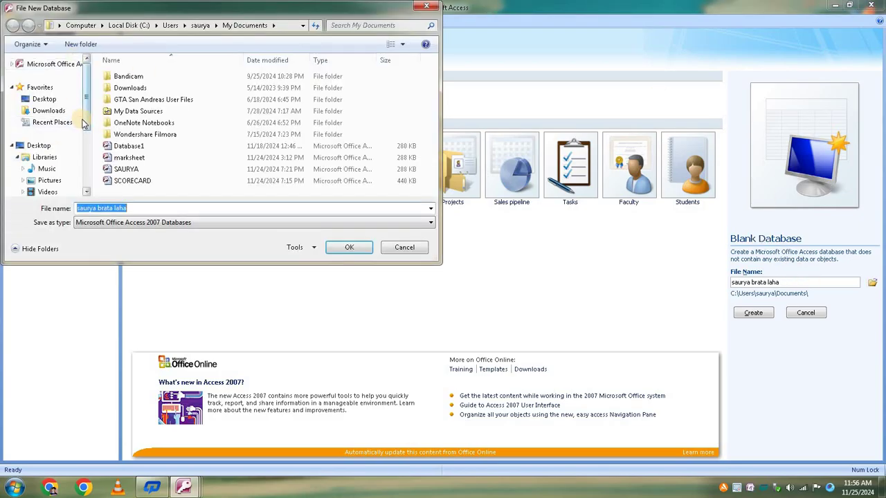
scroll(56, 124, down, 3)
click(45, 175)
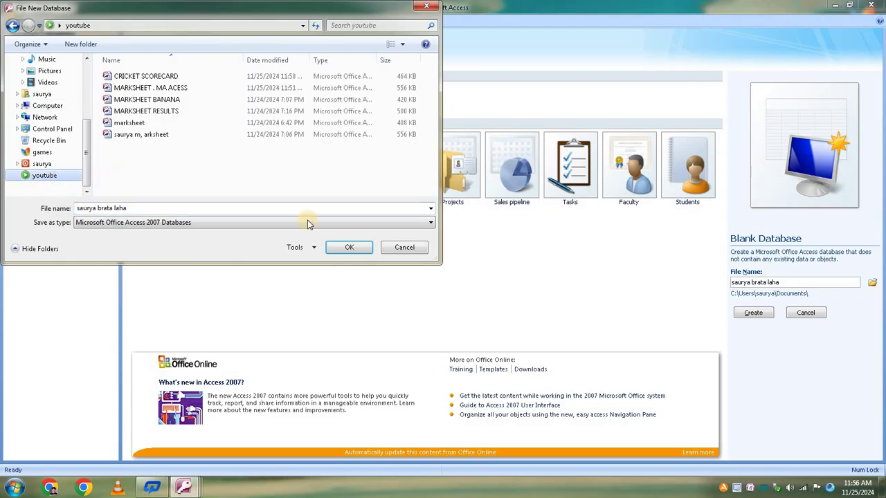
click(341, 247)
click(747, 314)
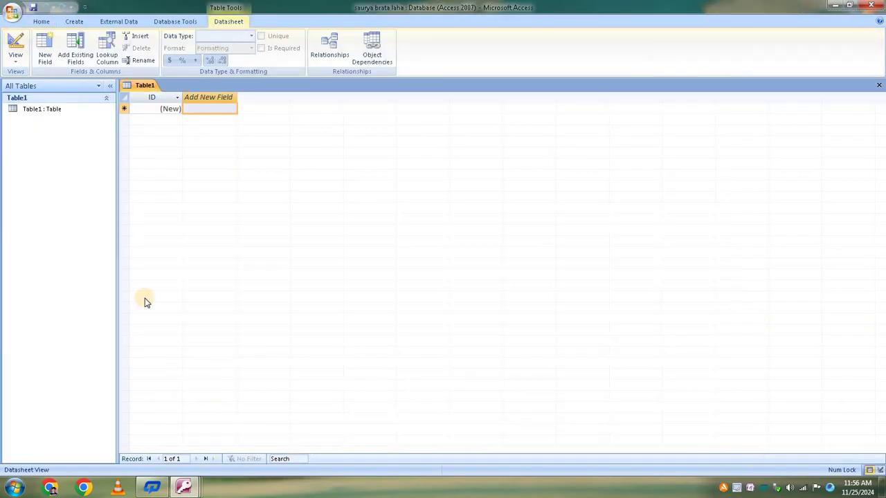
- Start a new table in Design view from the Create tab
click(75, 22)
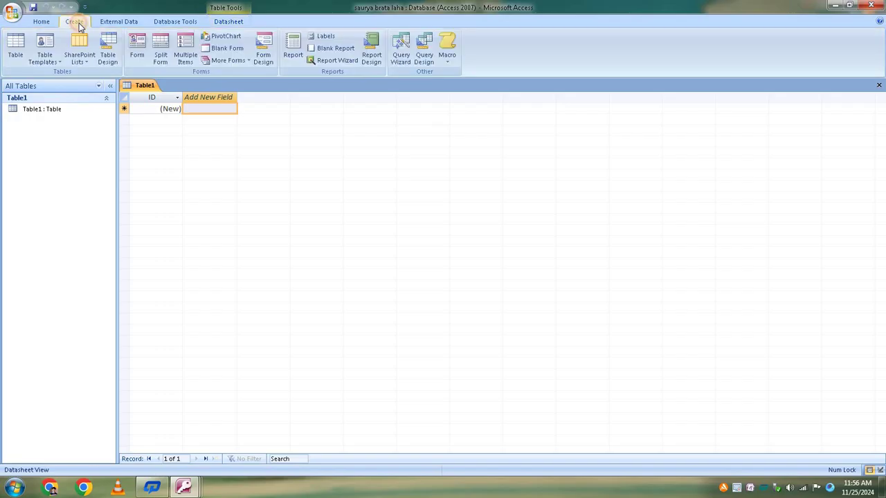
click(108, 50)
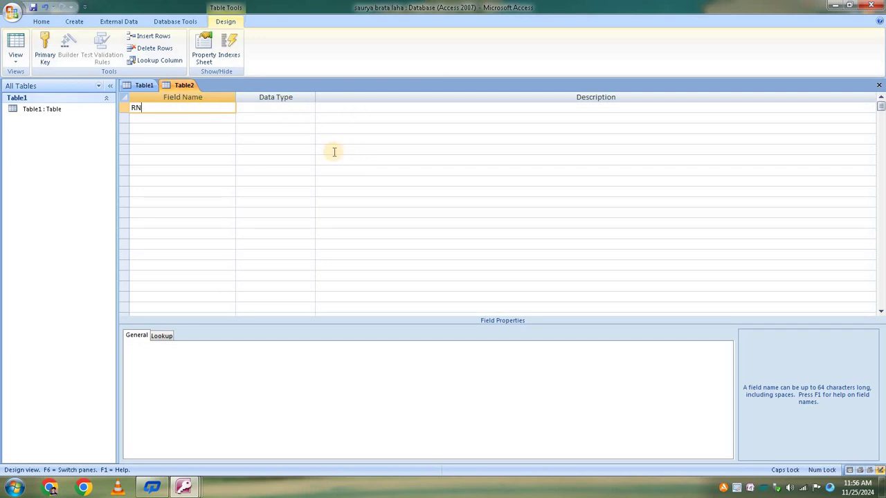
- Make RN AutoNumber and add Text field SN with size 20 and format STUDENT NAME
click(311, 111)
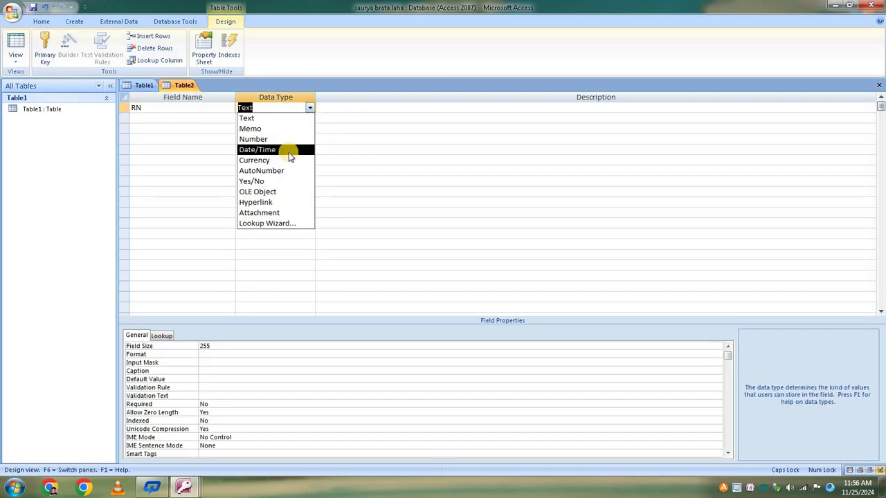
click(288, 171)
click(166, 119)
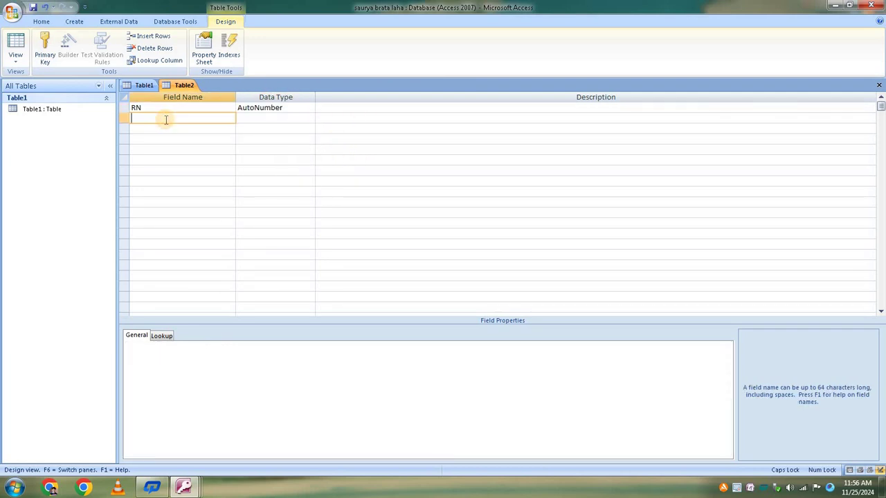
text(SN)
click(283, 117)
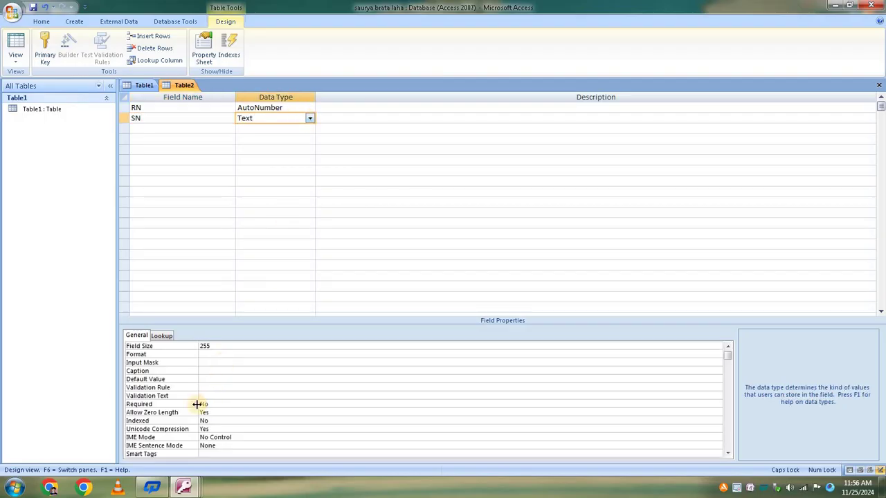
drag(213, 348, 191, 344)
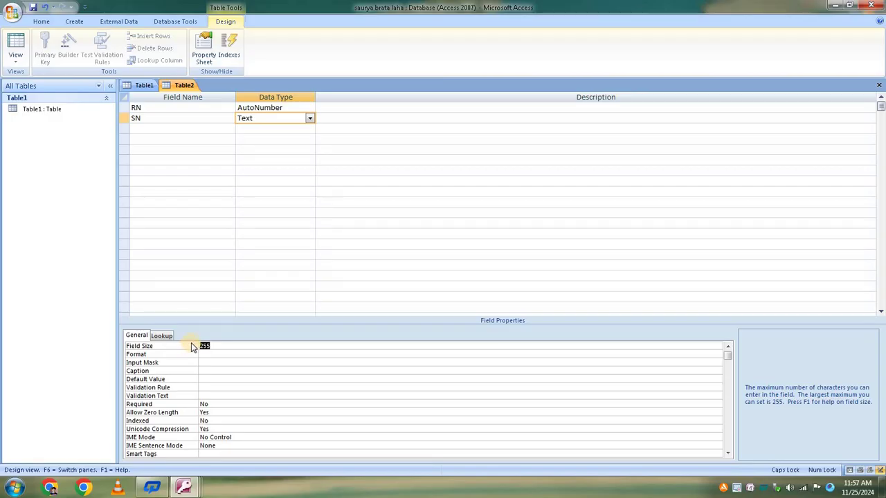
text(20)
click(208, 356)
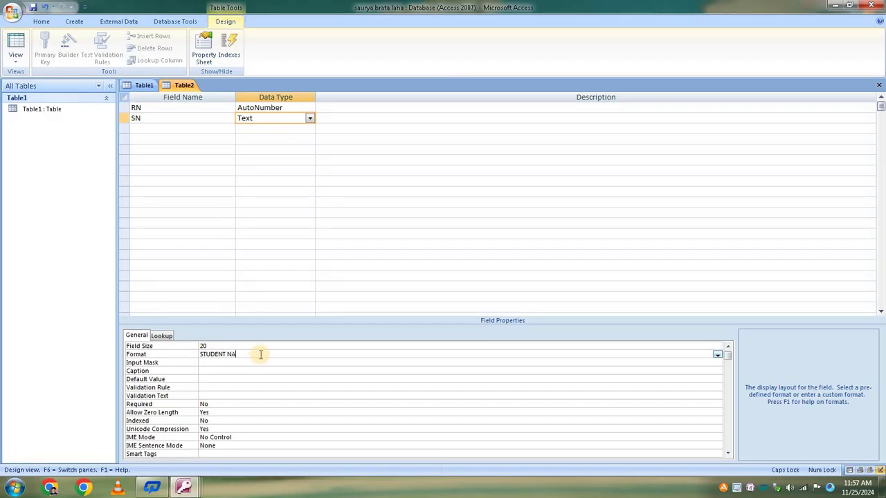
text(STUDENT NAME)
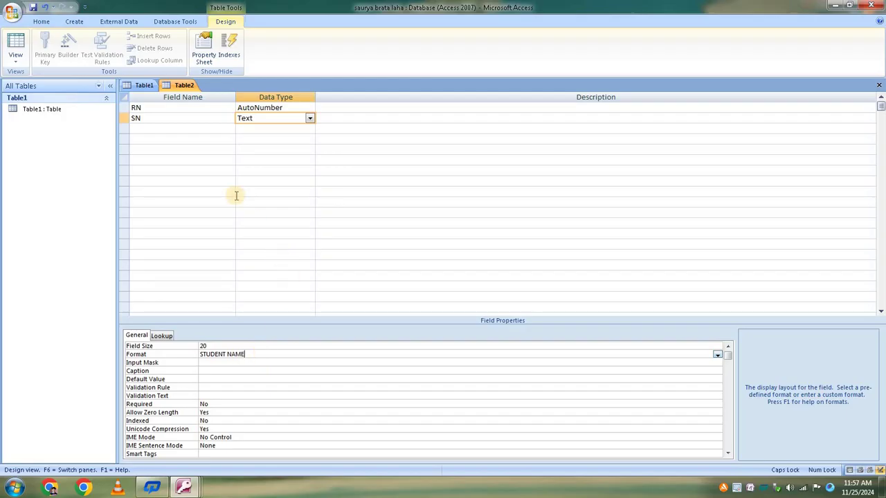
click(164, 127)
- Add DOB as a Date/Time field captioned DATE OF BIRTH
text(D)
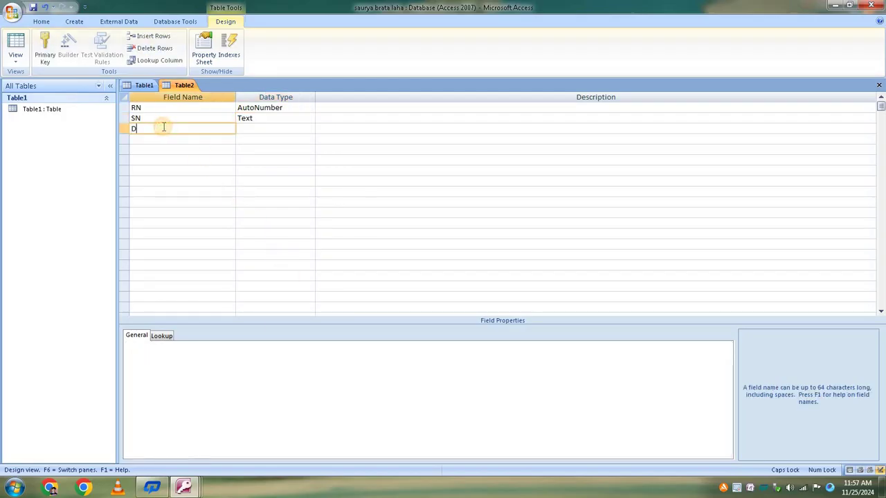
text(OB)
click(281, 128)
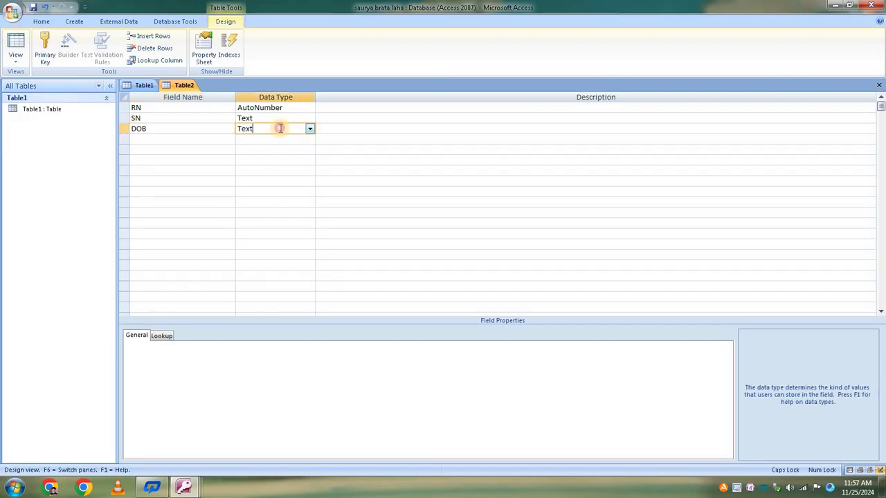
click(310, 129)
click(281, 170)
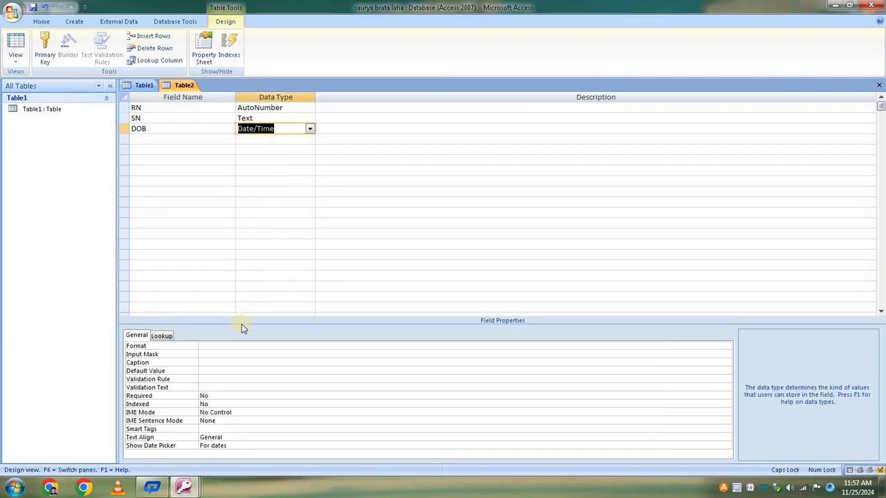
click(207, 362)
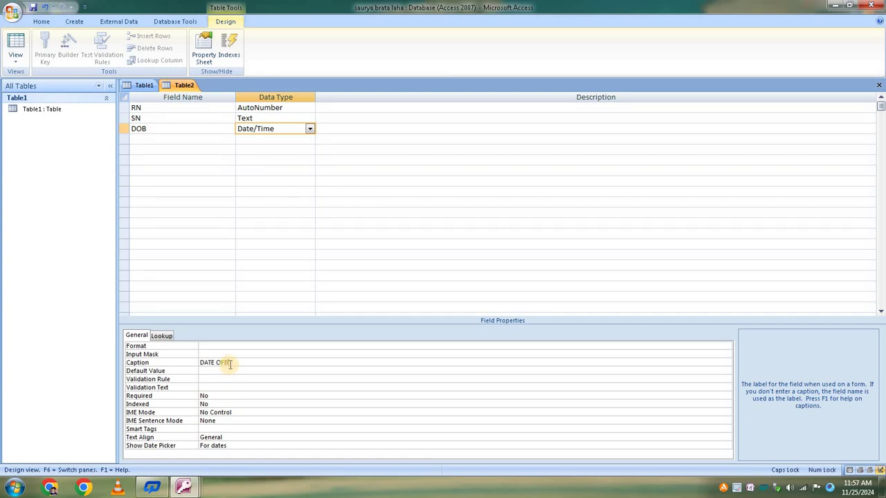
text(DATE OFBIRTH)
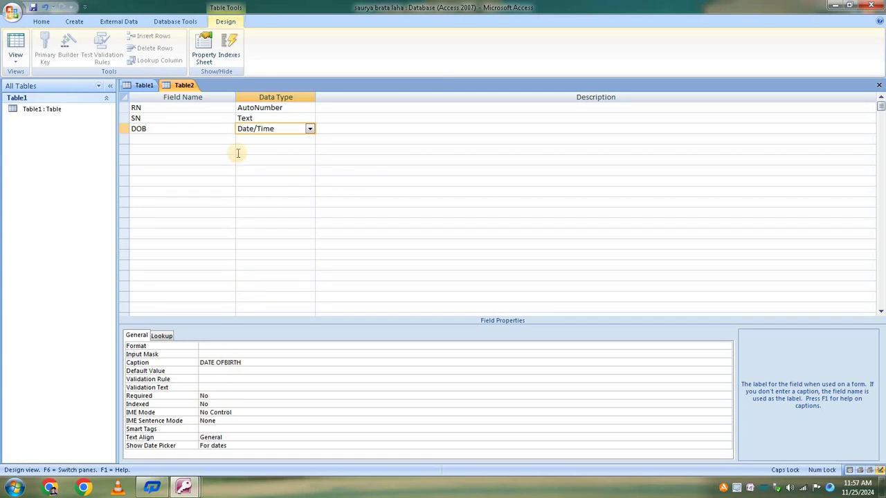
click(220, 363)
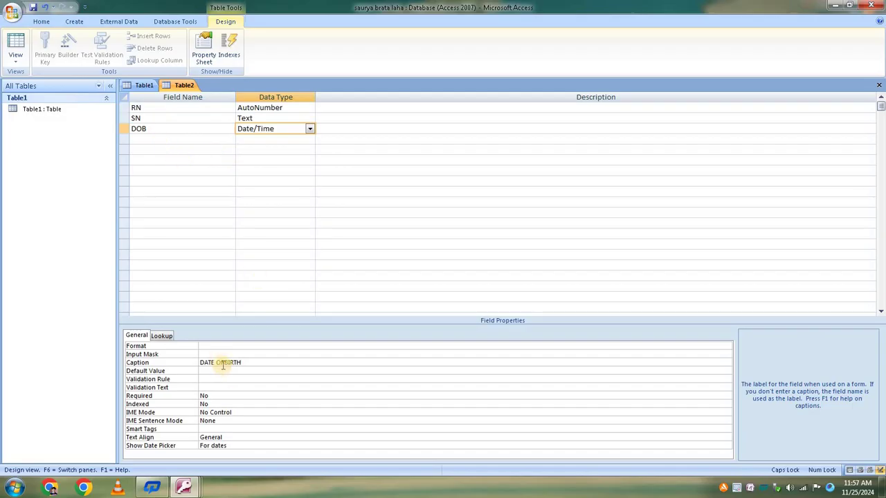
key(BackSpace)
click(224, 363)
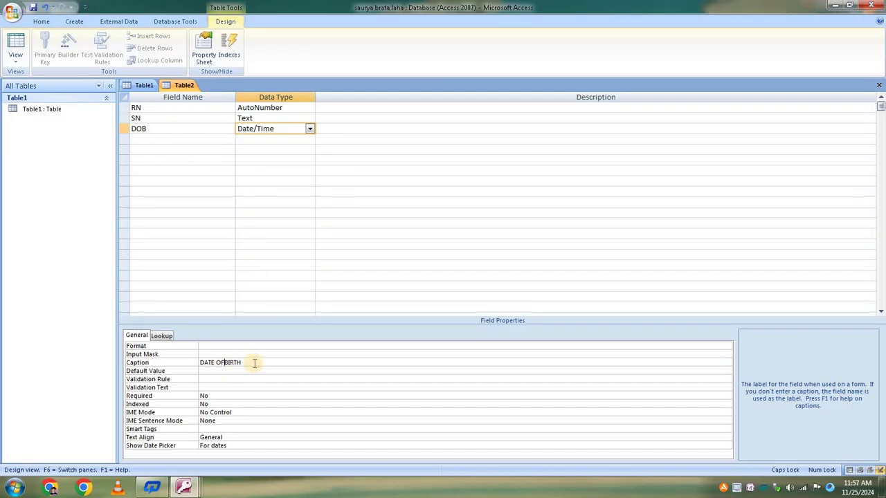
- Add GEN as a Text field captioned GENDER with field size 6
click(164, 140)
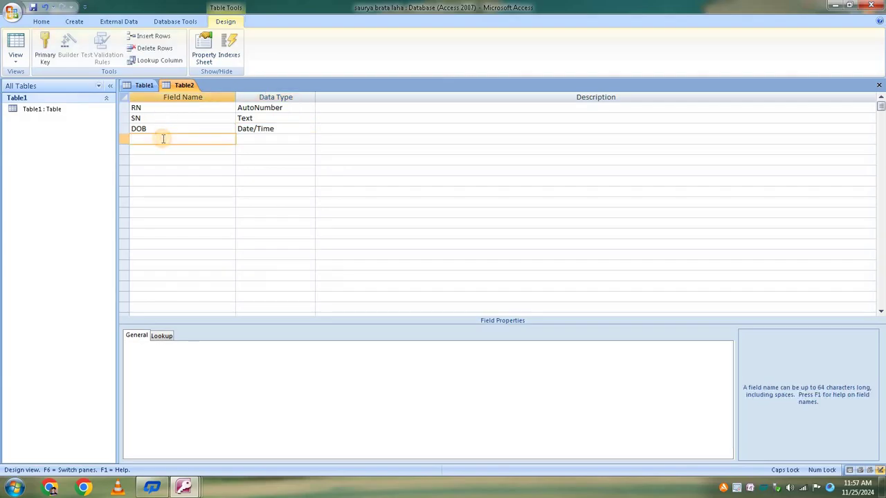
text(GEN)
click(308, 139)
click(283, 150)
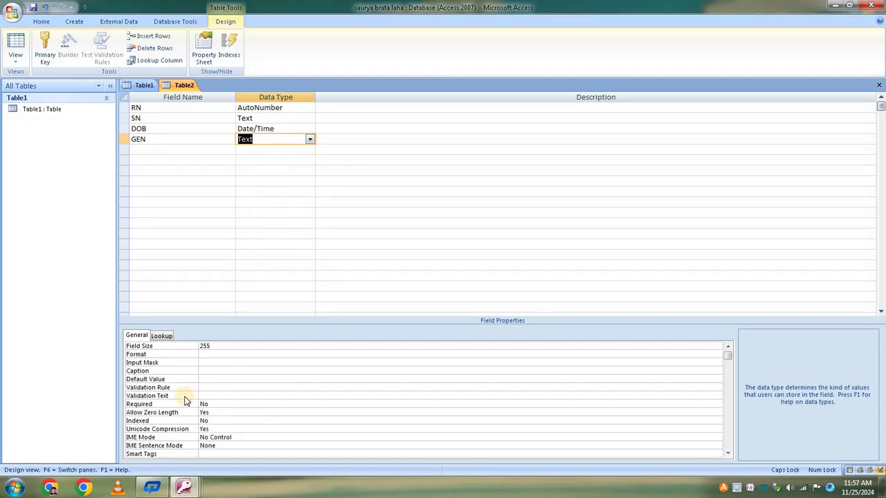
click(213, 370)
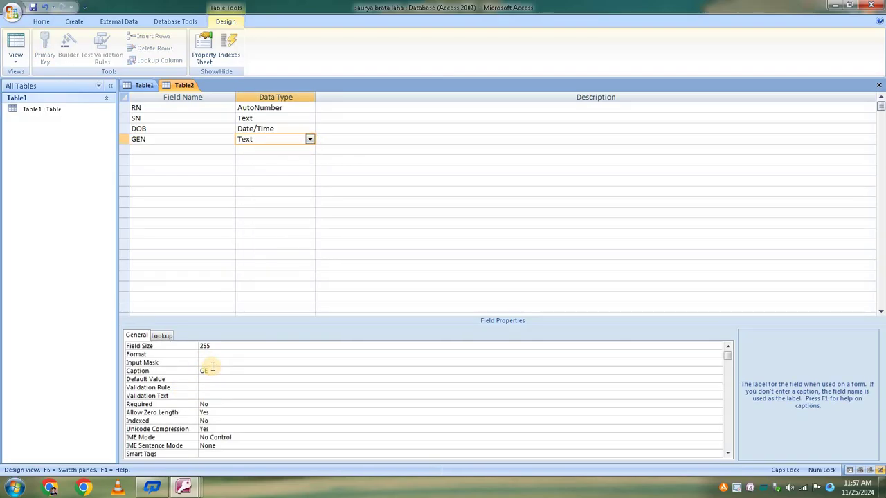
text(GENDER)
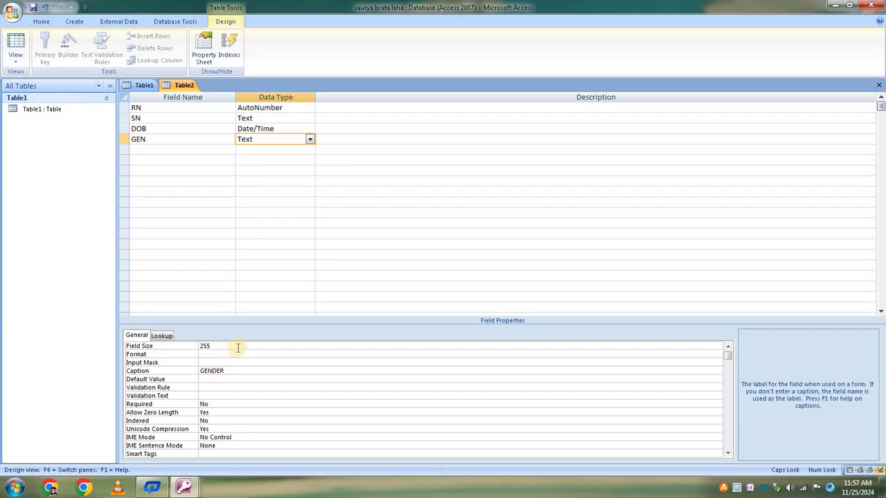
click(198, 345)
text(6)
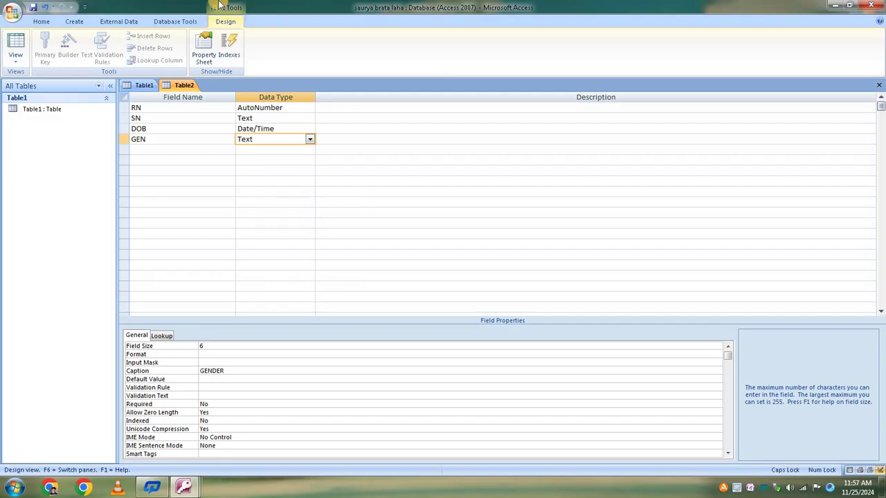
click(184, 150)
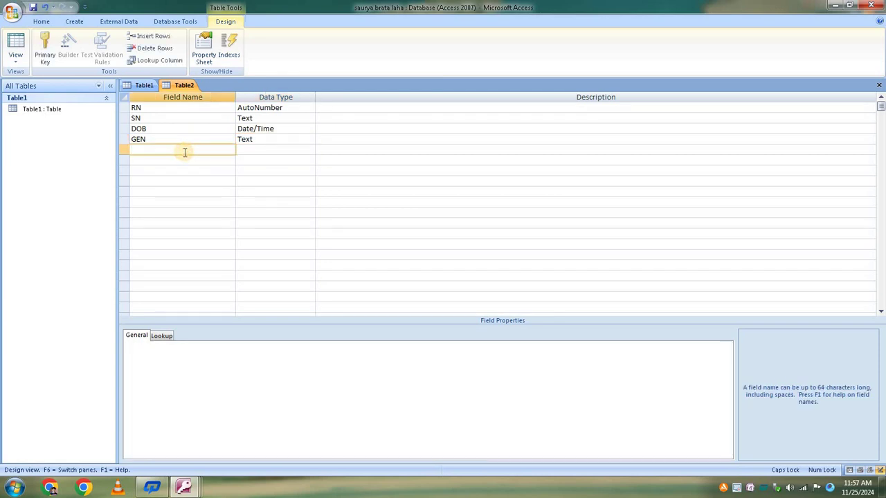
- Set the IIP field's data type to Yes/No
click(270, 148)
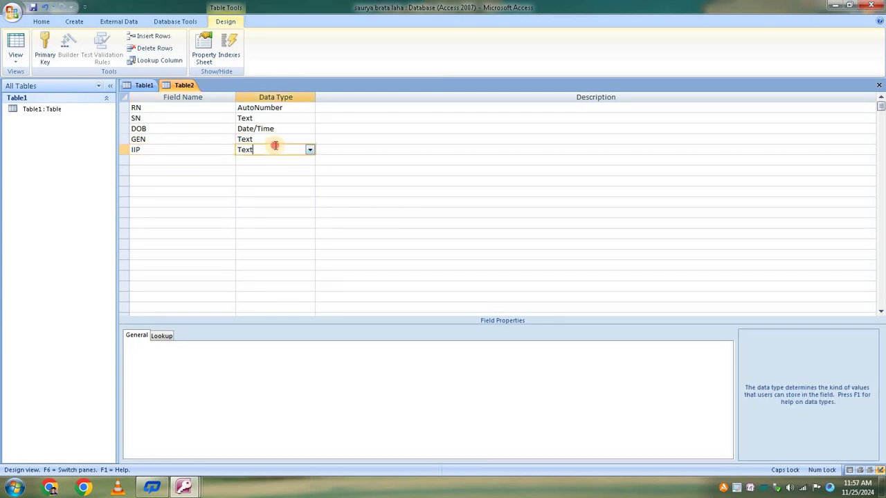
click(309, 151)
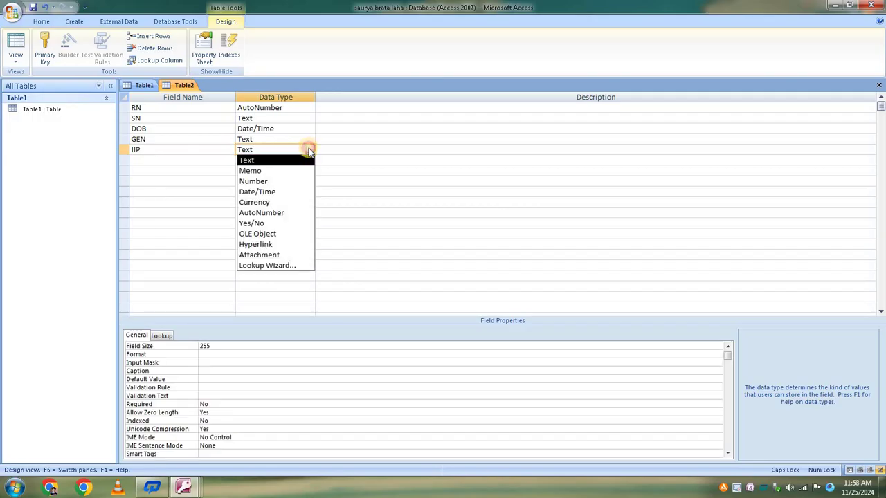
click(286, 221)
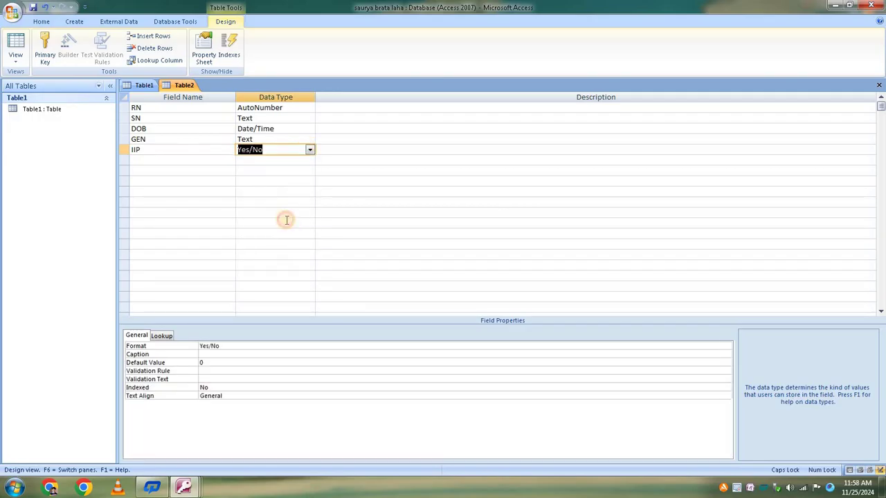
click(211, 354)
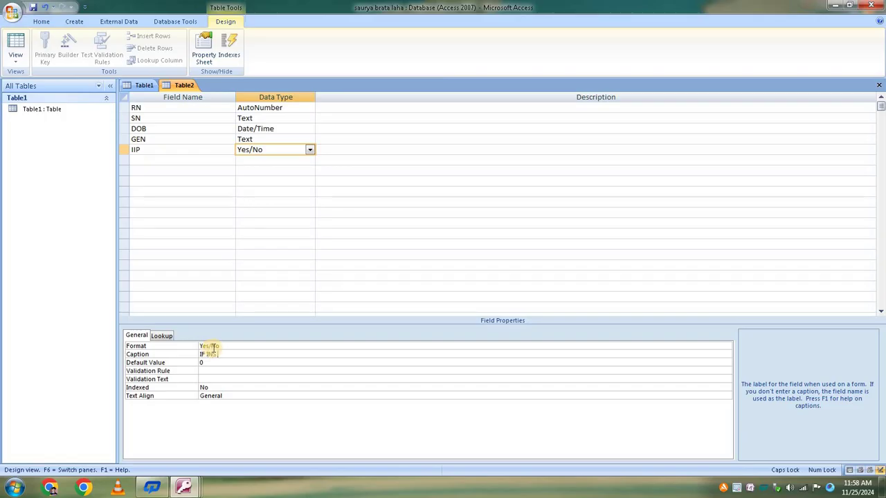
- Add Number fields B and E, captioned BENGALI and ENGLISH
click(152, 160)
text(B)
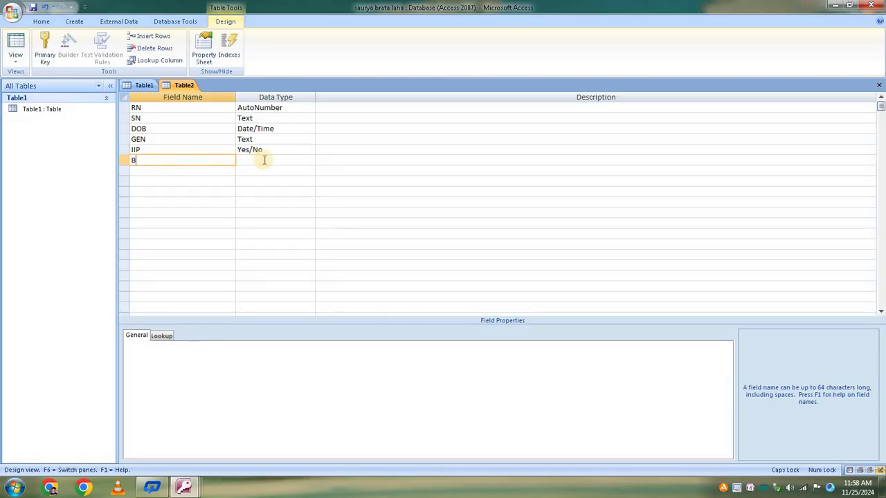
click(274, 159)
click(309, 160)
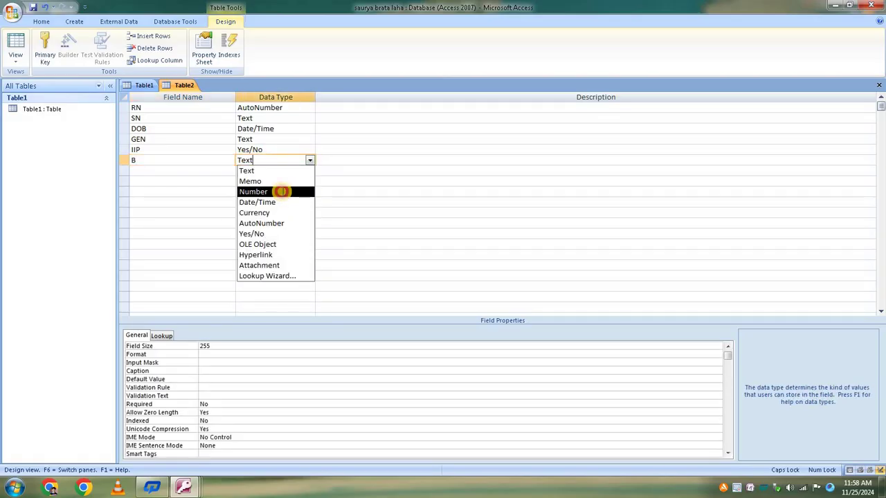
click(280, 191)
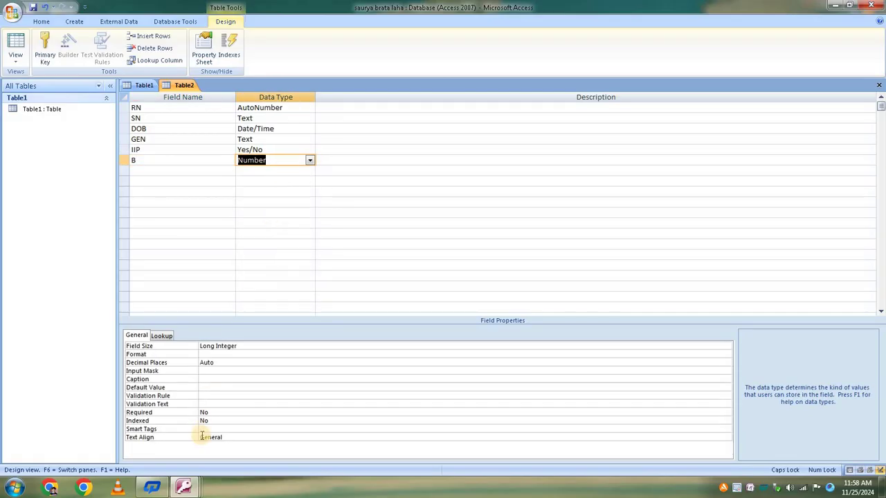
click(218, 379)
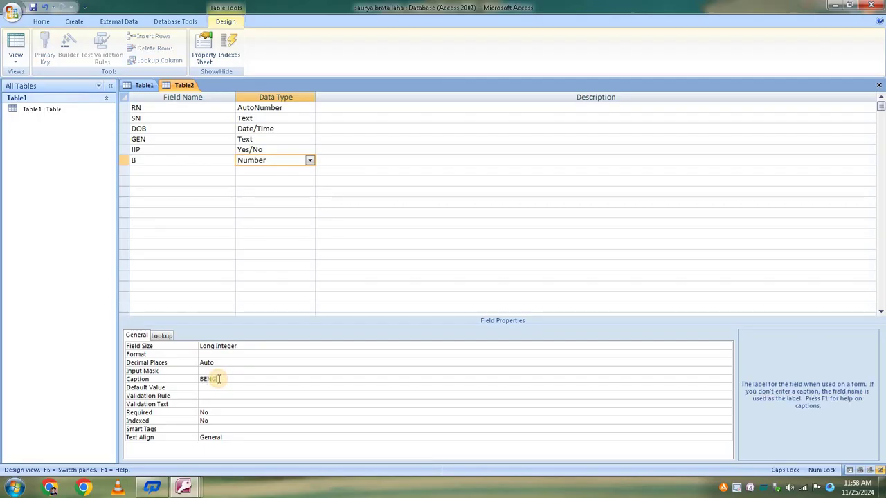
click(142, 172)
text(E)
click(270, 171)
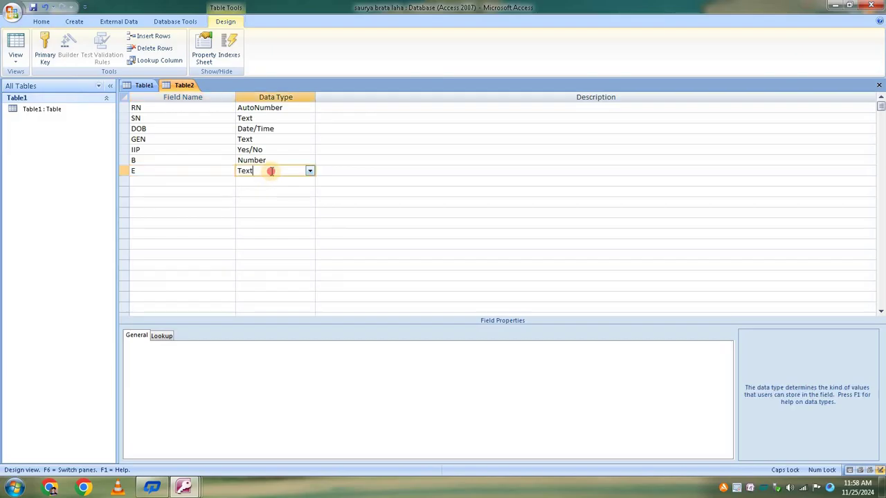
click(310, 171)
click(284, 202)
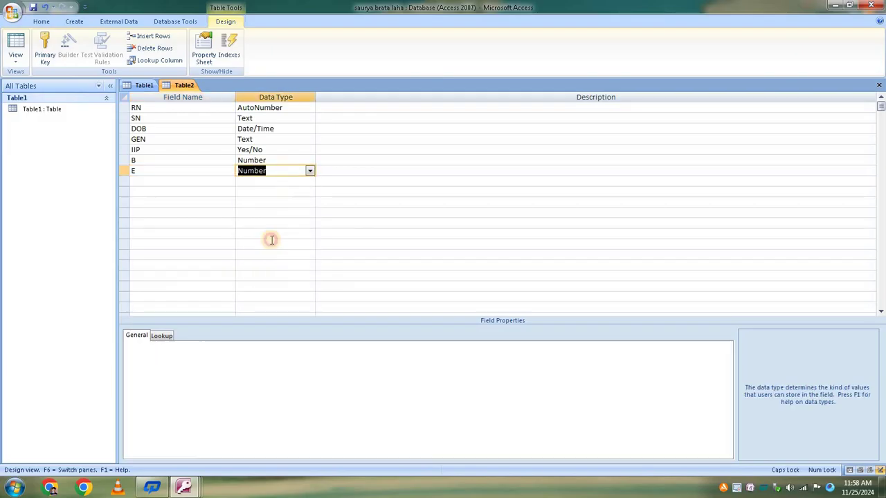
click(217, 388)
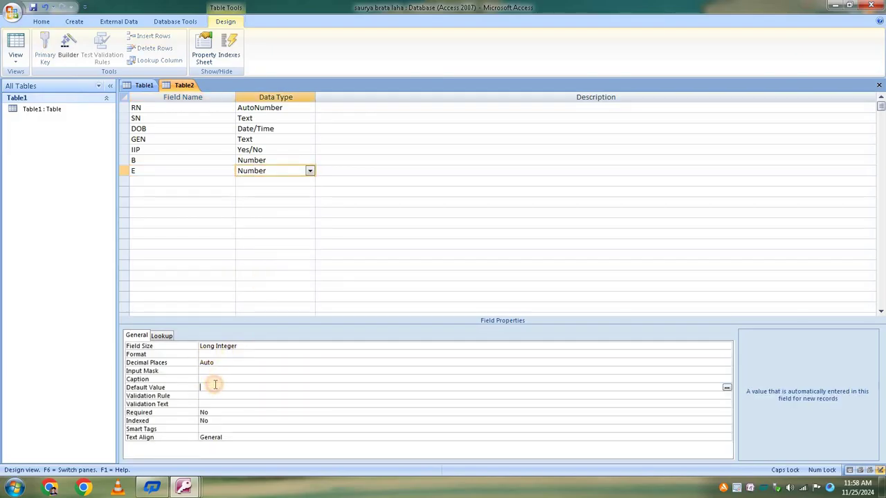
click(217, 379)
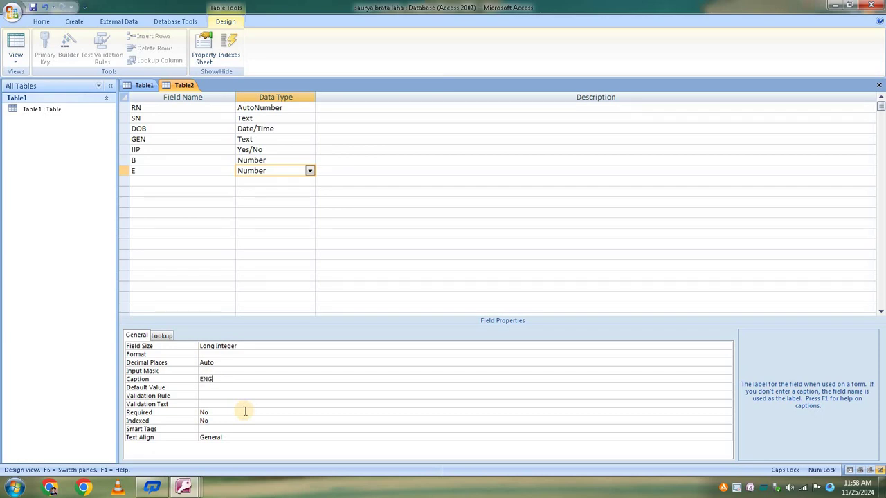
- Add Number fields M and S, captioned MATHEMATICS and SCIENCE
click(148, 183)
text(M)
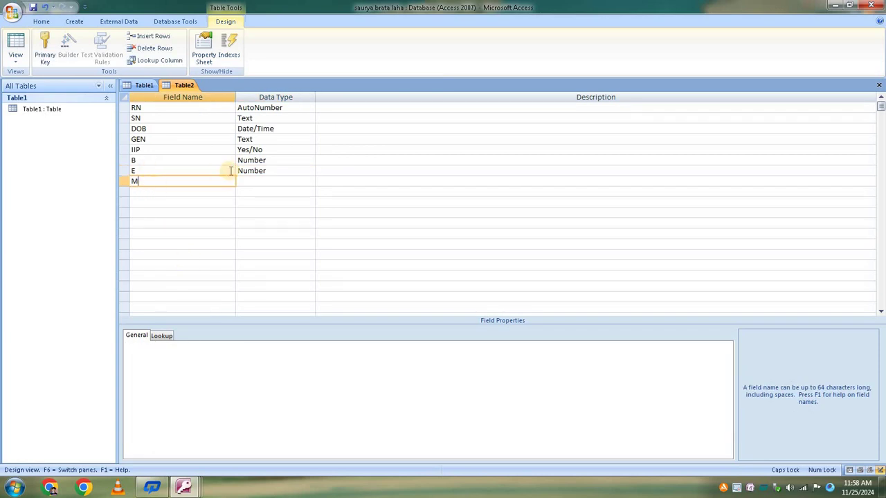
click(281, 182)
click(311, 181)
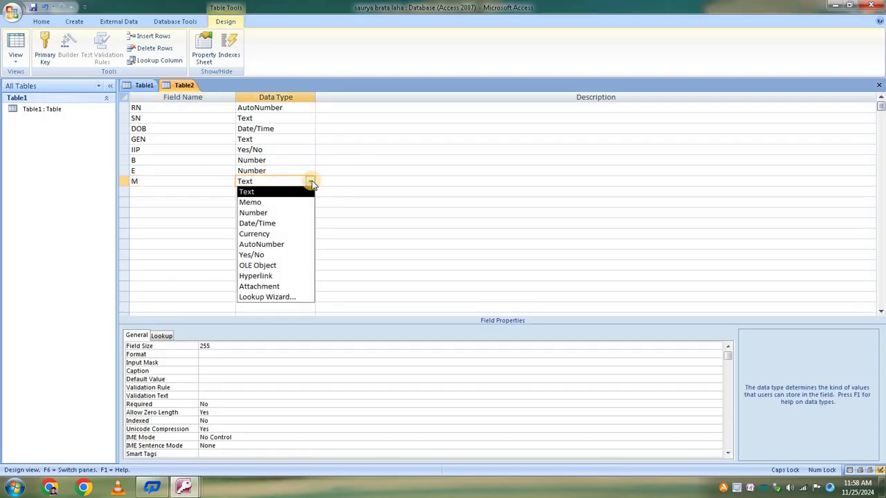
click(292, 212)
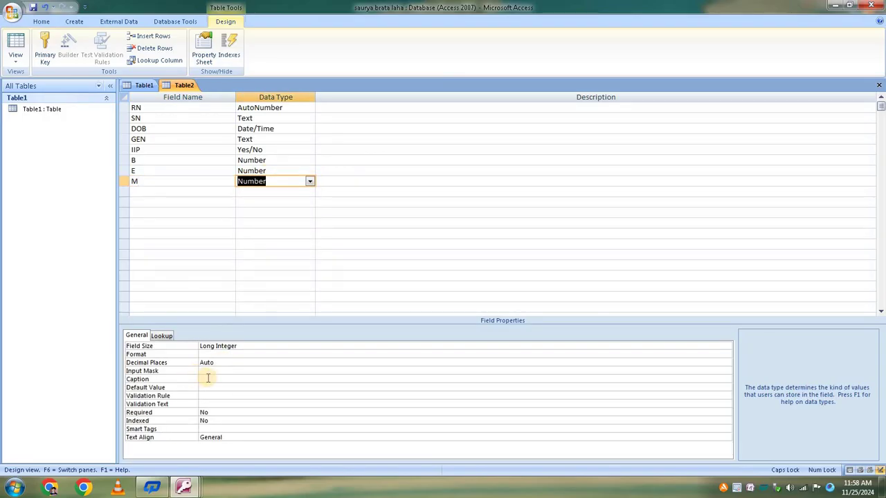
click(209, 379)
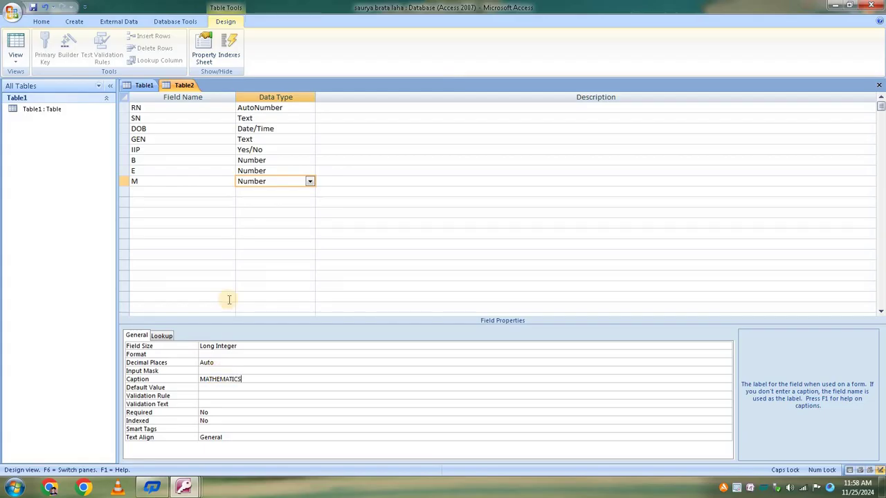
click(155, 193)
text(S)
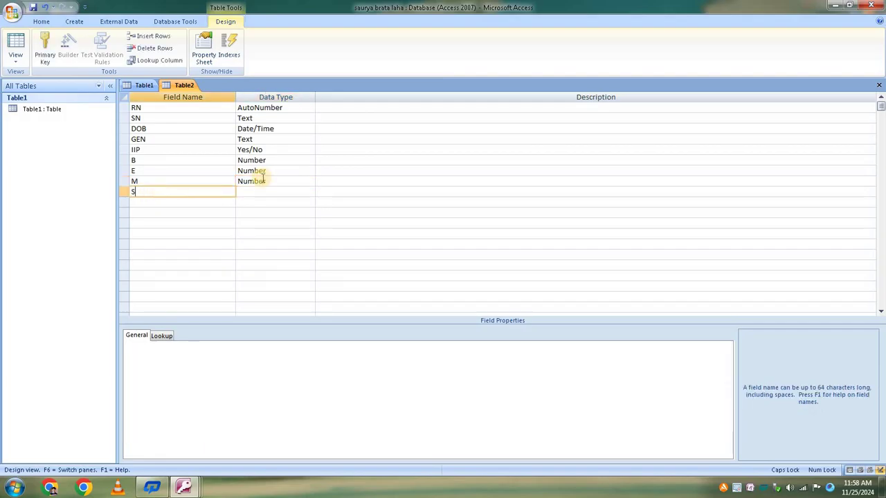
click(305, 192)
click(309, 192)
click(296, 224)
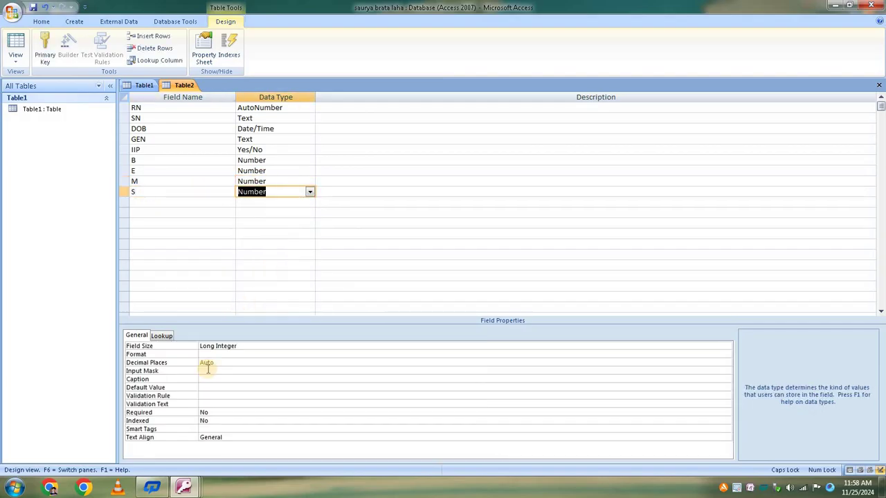
click(213, 380)
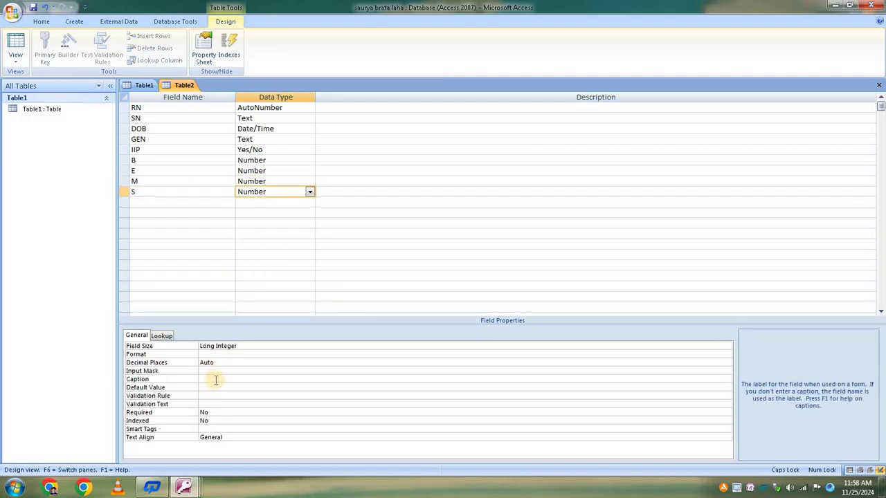
text(SCIENCE)
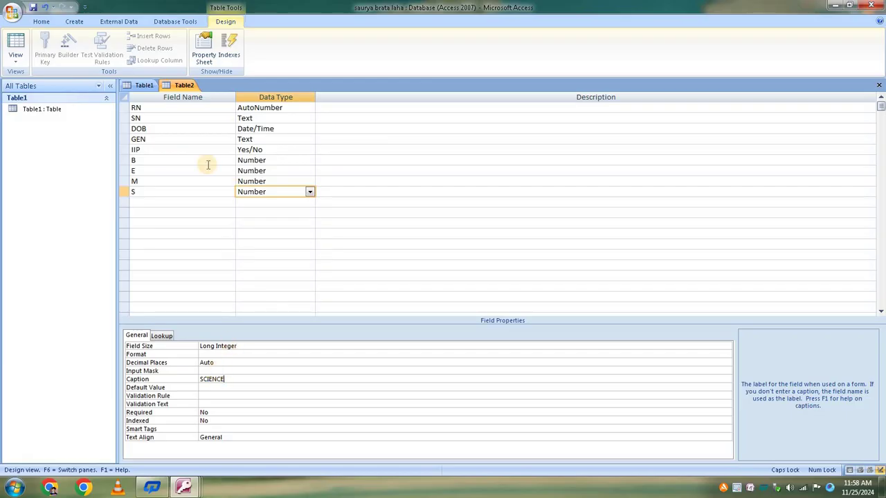
click(172, 199)
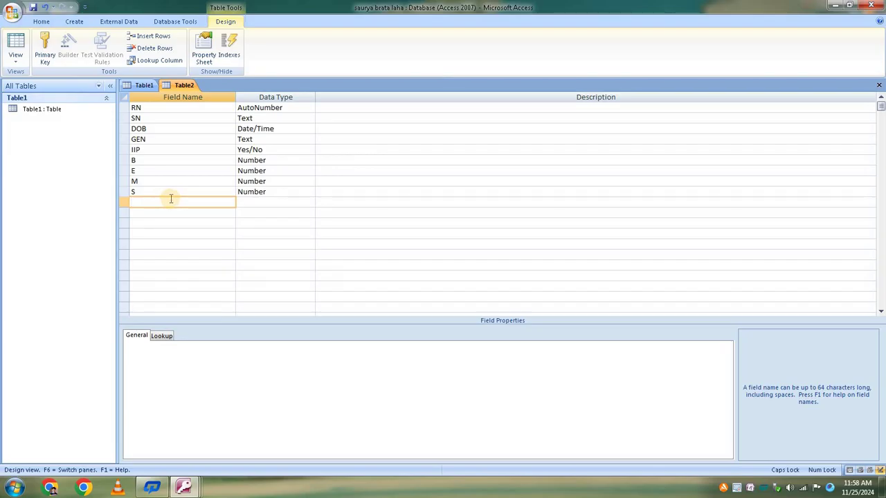
- Add Number fields T, captioned TOTAL, and P
text(T)
click(296, 200)
click(309, 202)
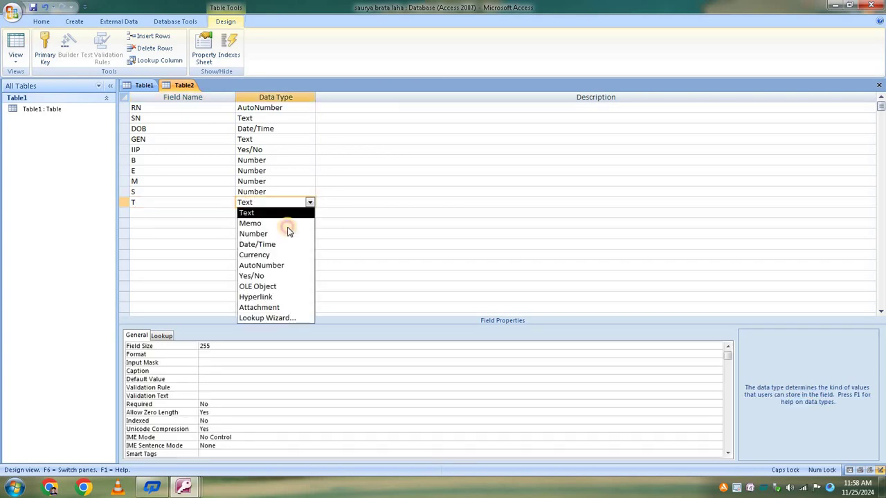
click(255, 234)
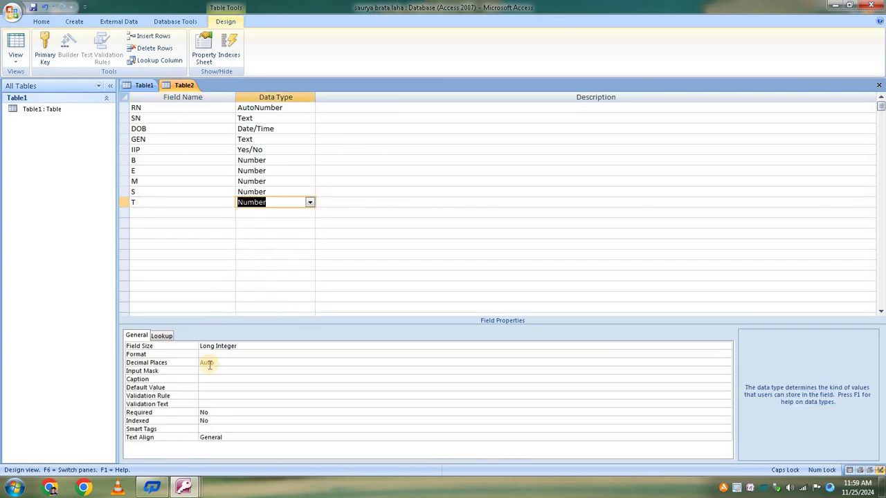
click(211, 378)
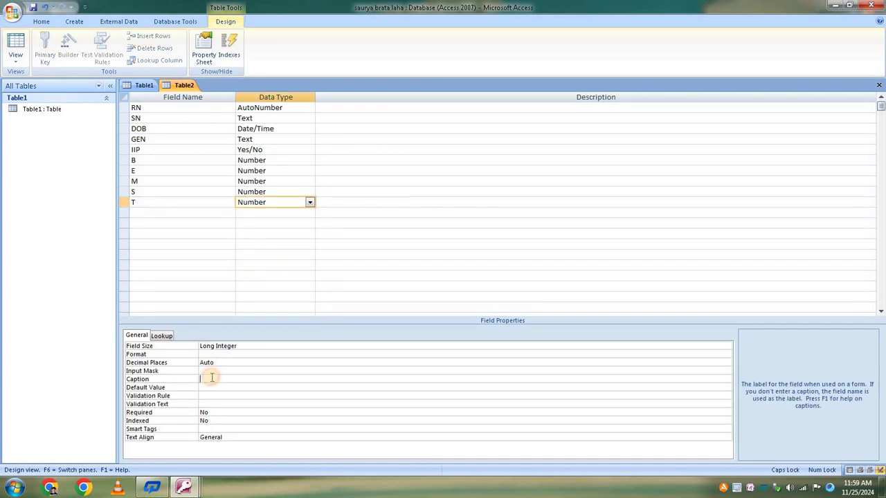
text(TOTAL)
click(138, 212)
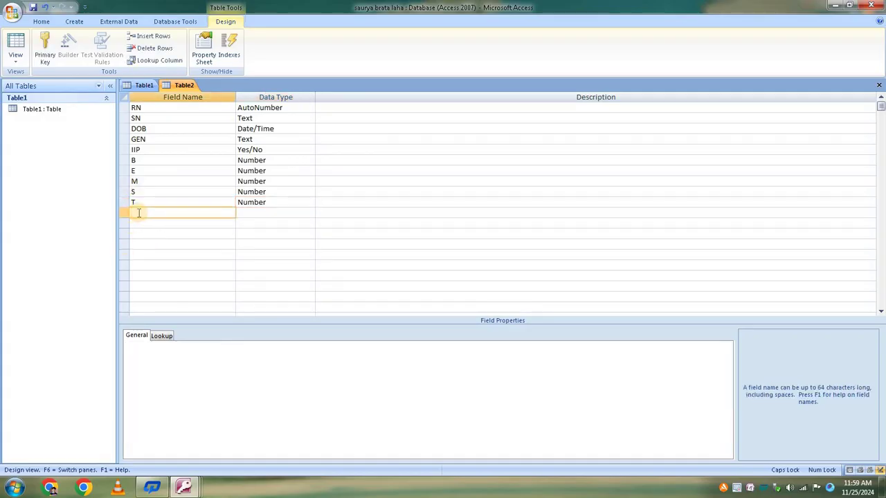
text(P)
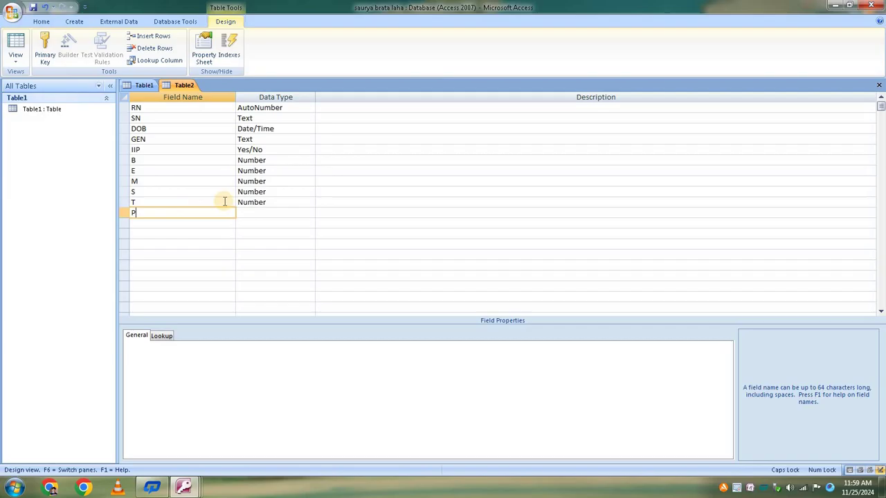
click(281, 213)
click(312, 215)
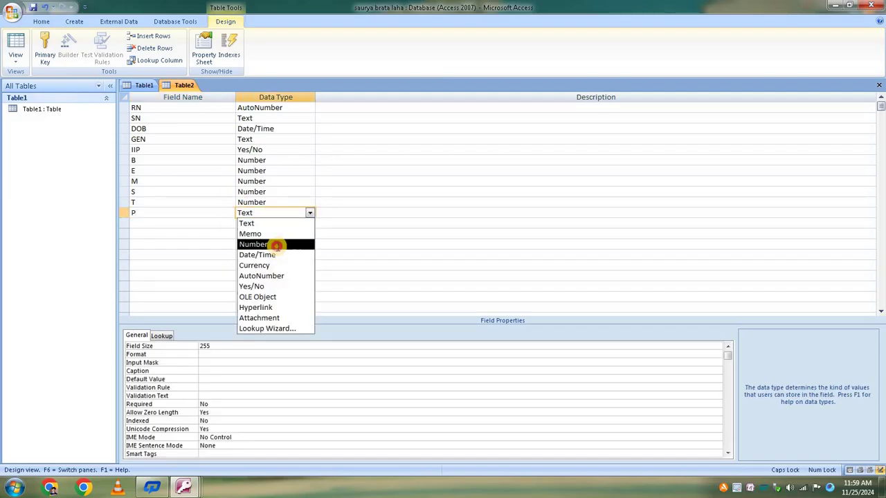
click(283, 245)
click(213, 379)
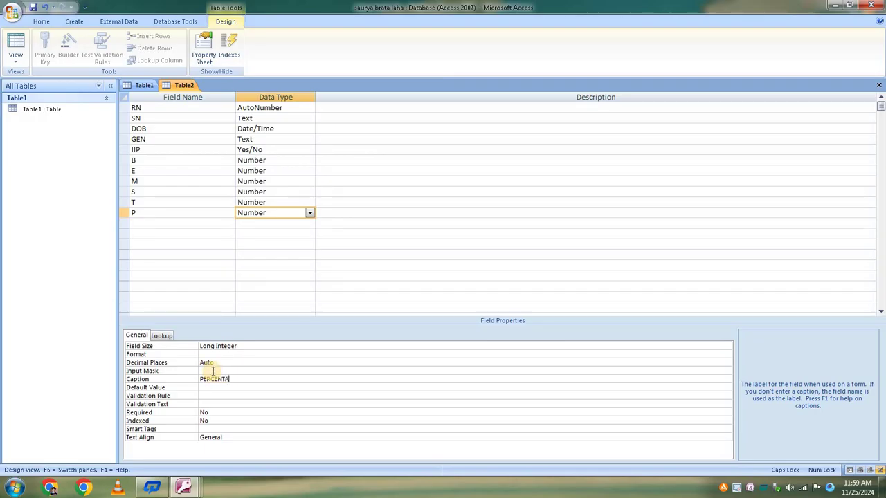
- Add G as a Text field captioned GRADE
click(152, 224)
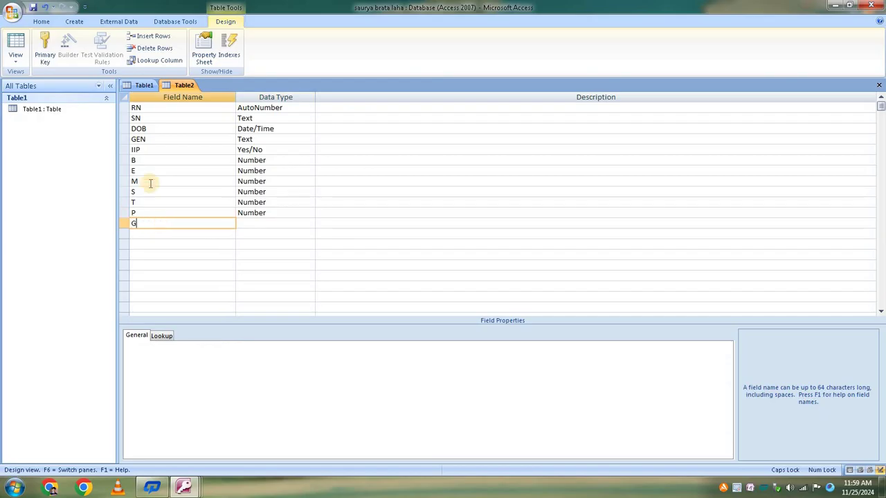
click(274, 228)
click(310, 223)
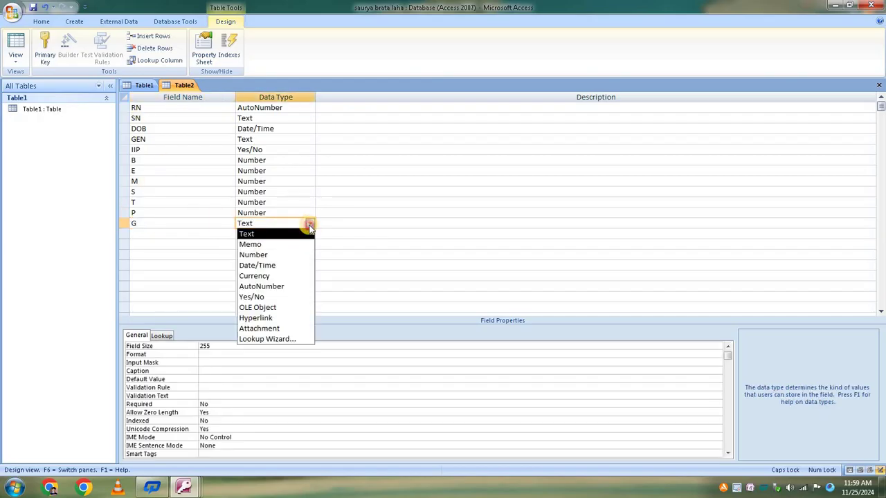
click(301, 233)
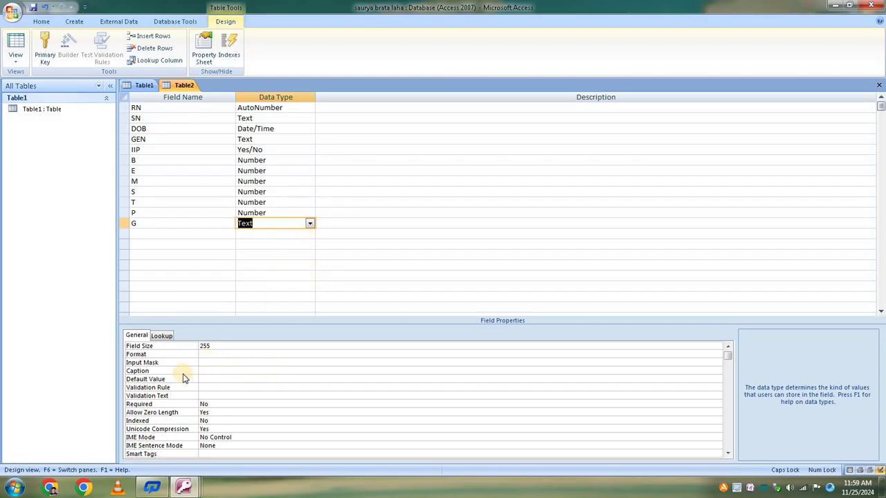
click(211, 371)
text(G)
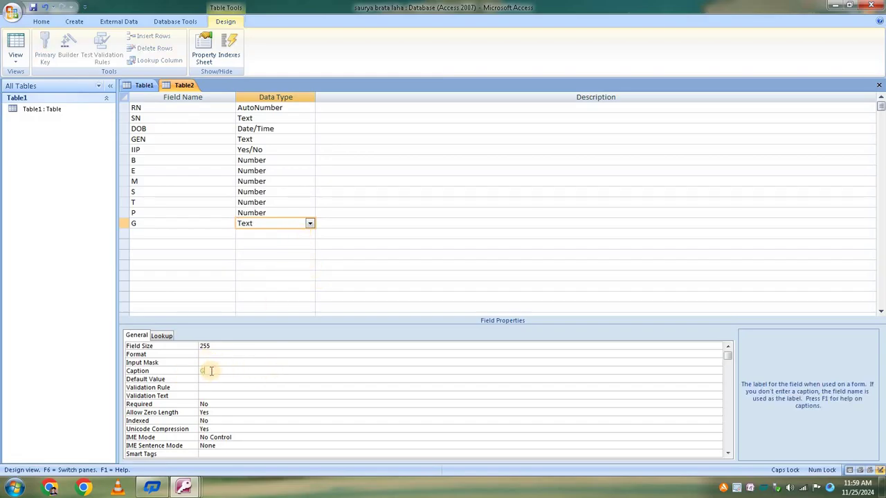
text(RADE)
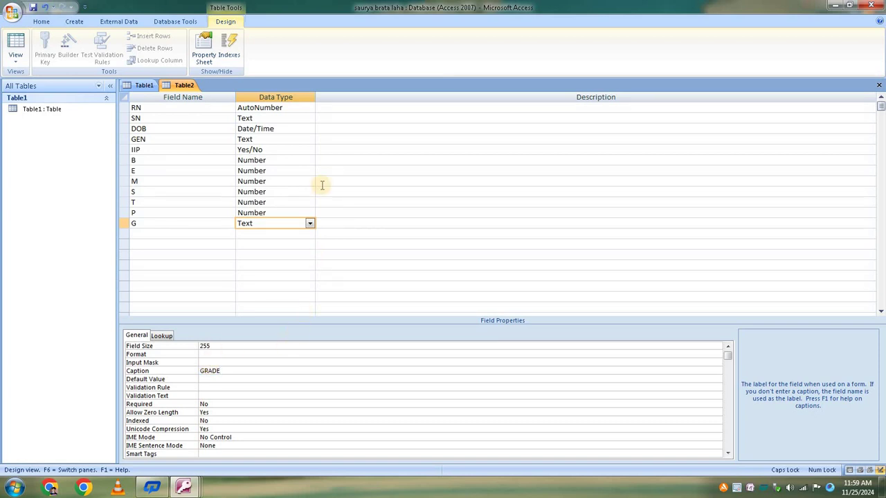
- Add PH as an OLE Object field captioned PHOTOGRAPHY and close the design
click(136, 235)
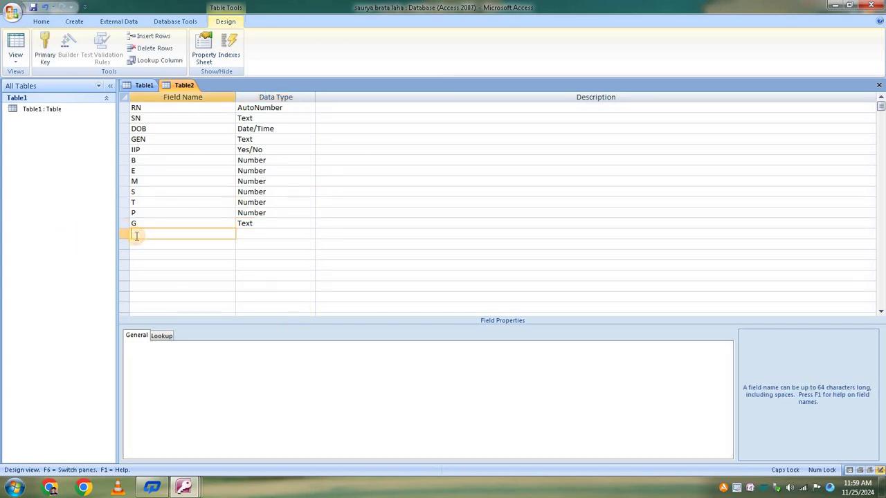
text(PH)
click(284, 235)
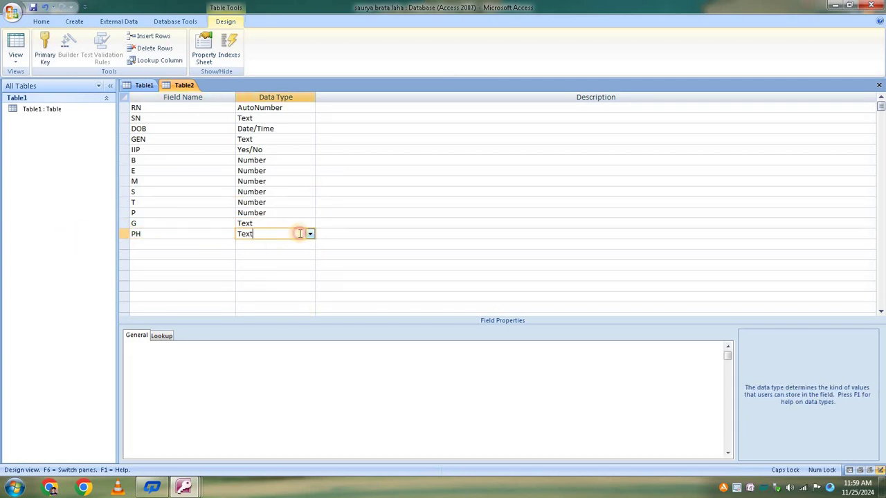
click(310, 235)
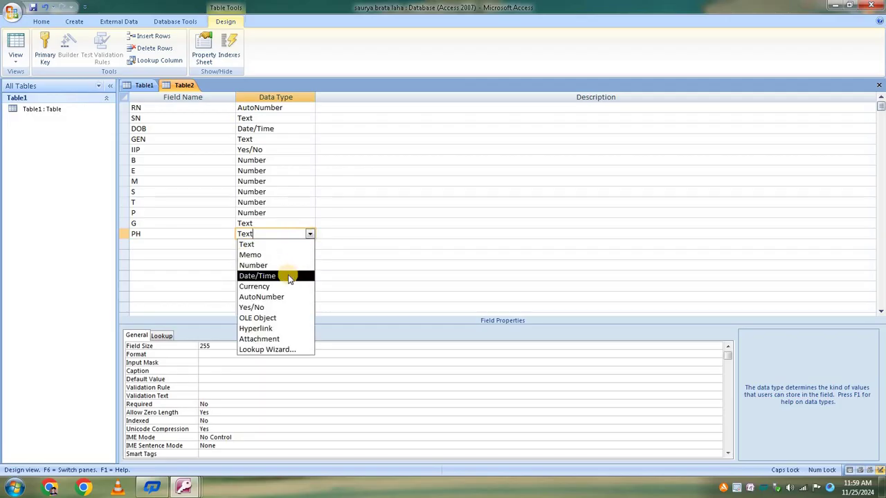
click(273, 317)
click(222, 350)
click(223, 347)
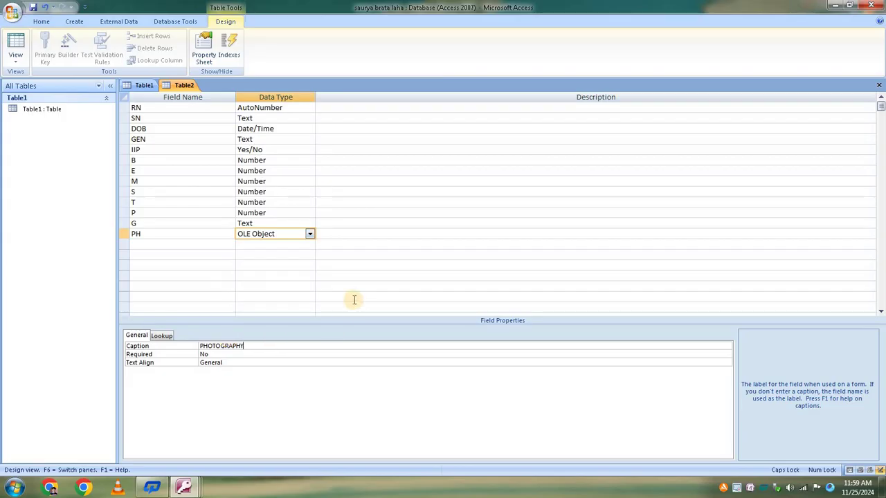
key(ctrl+w)
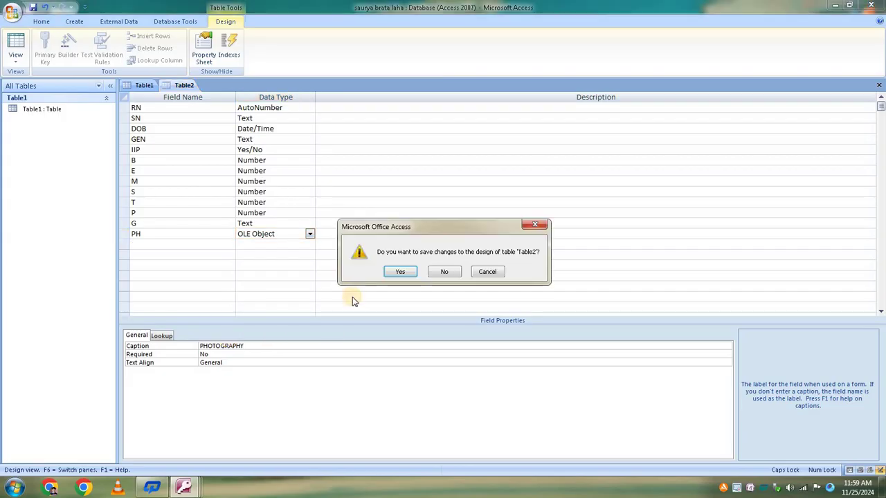
- Cancel the save prompt and review the properties of the G, P, T, S, IIP and GEN fields
click(537, 227)
click(142, 222)
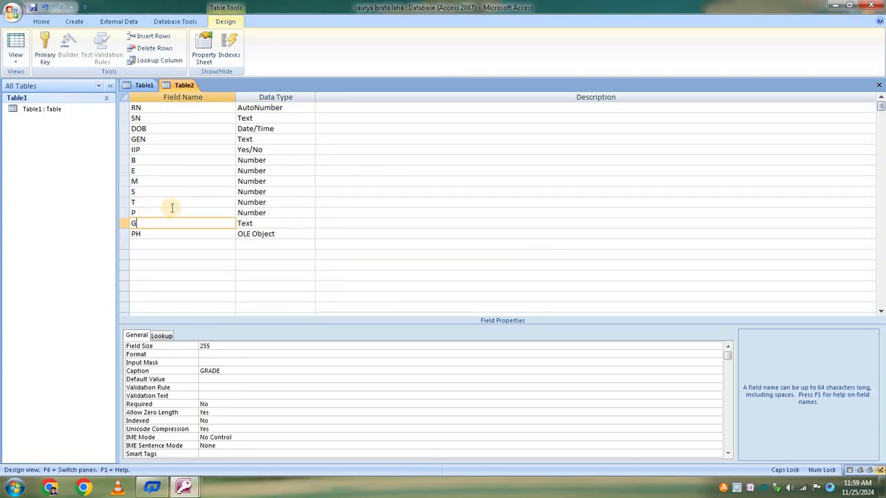
click(171, 209)
click(173, 199)
click(175, 189)
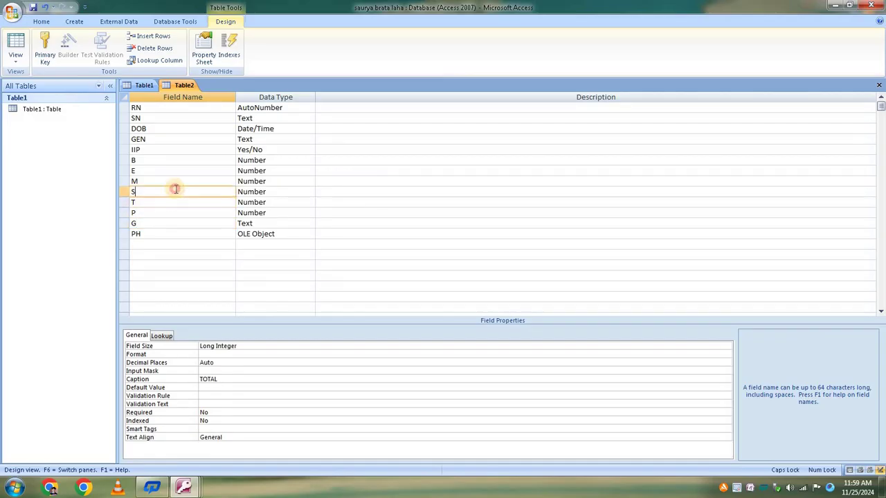
click(173, 150)
click(180, 137)
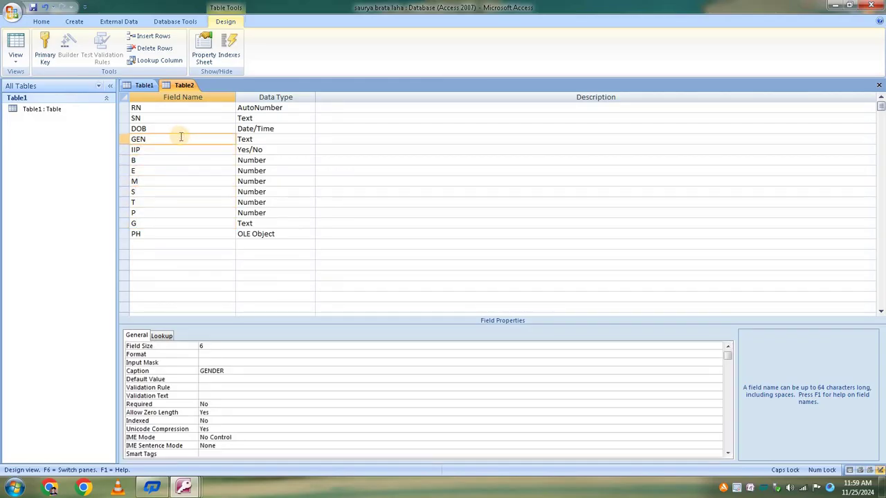
- Save the table as RESULTS OFCLASS 10 without a primary key
key(ctrl+w)
click(399, 273)
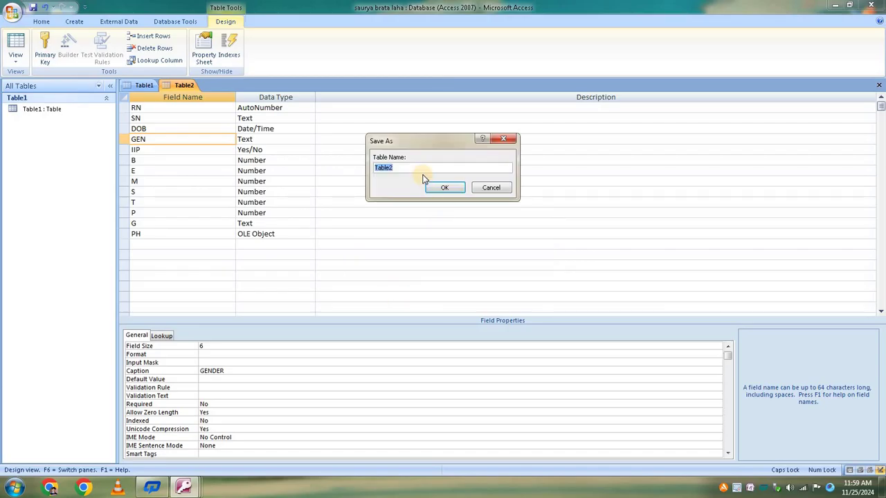
text(RESULTA)
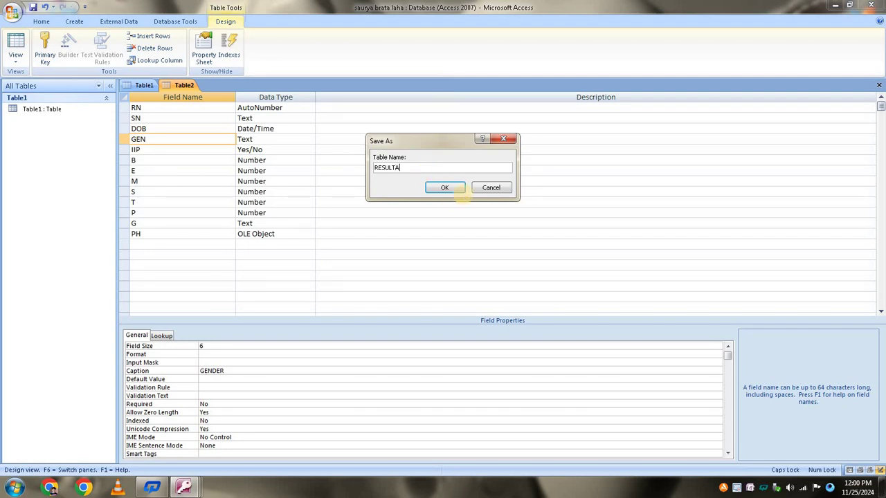
key(BackSpace)
click(450, 183)
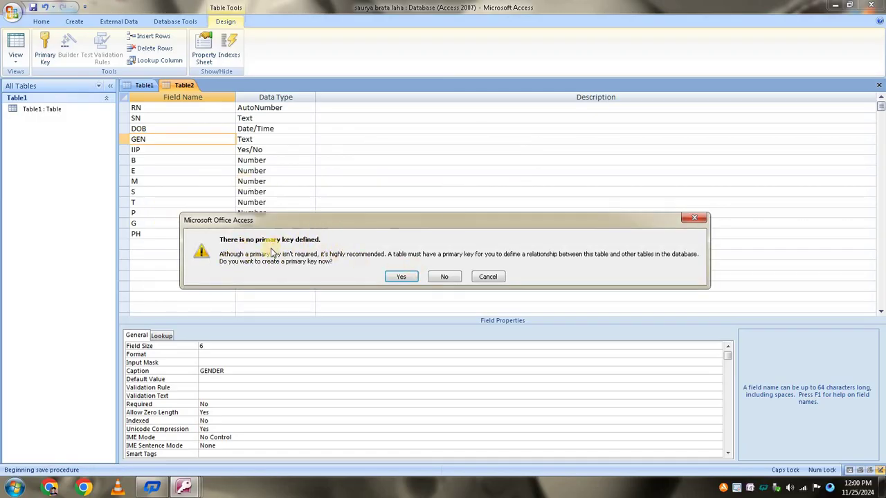
click(442, 277)
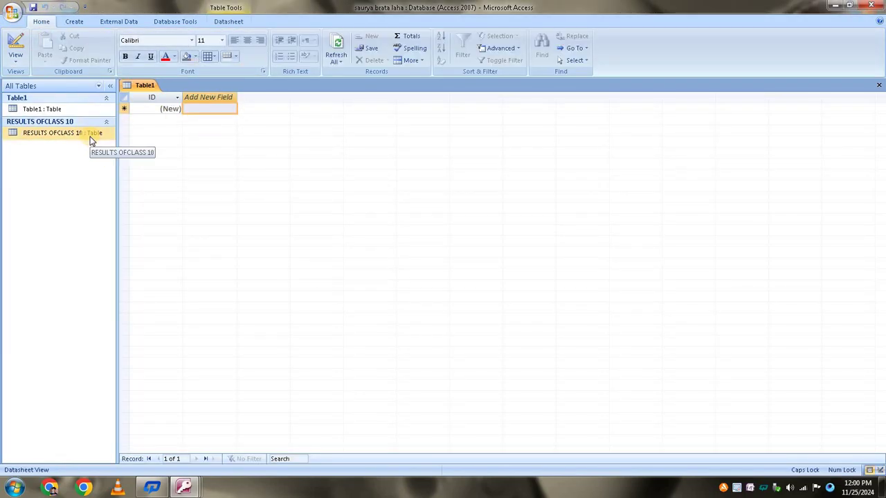
- Open RESULTS OFCLASS 10 and enter student names in SN for records 1 to 4
double_click(90, 136)
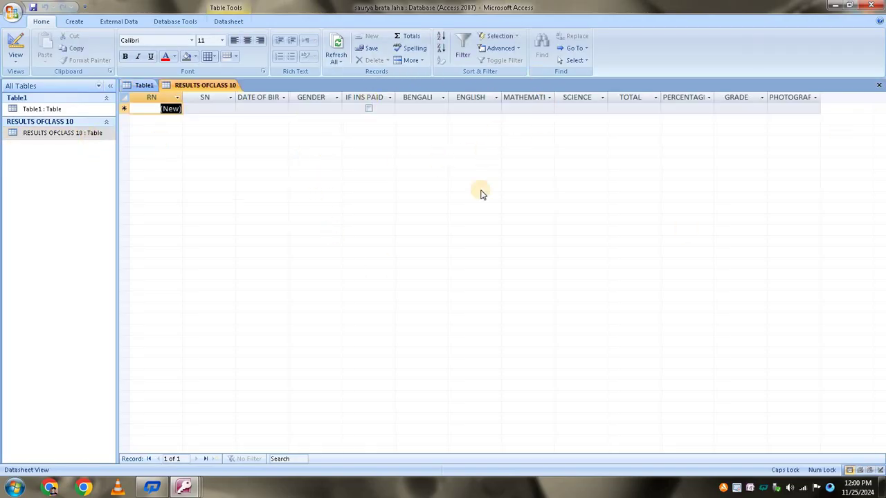
click(208, 110)
text(S)
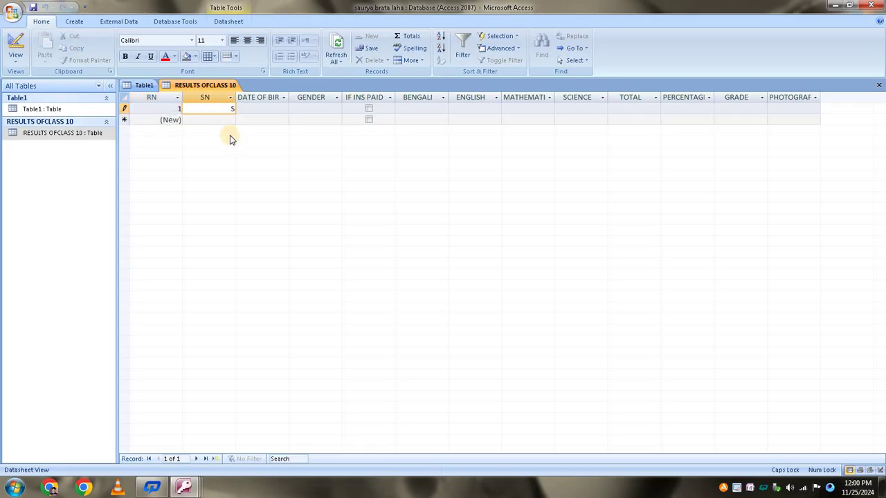
text(AURYA)
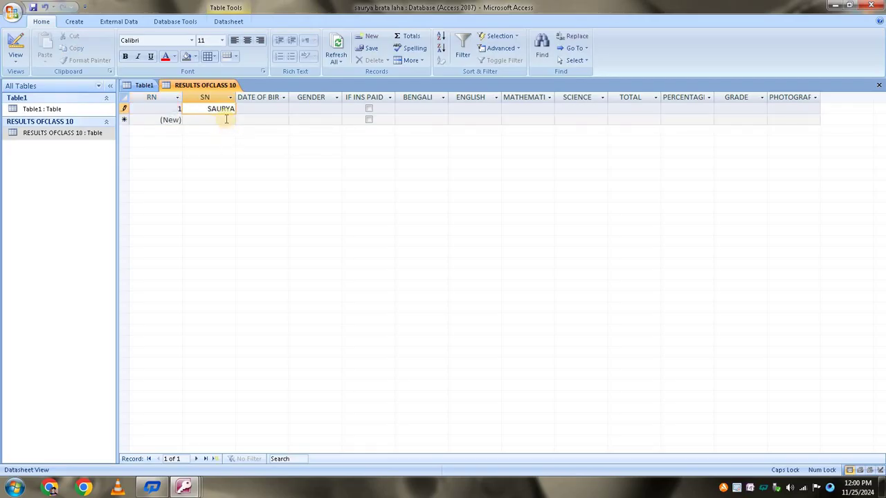
click(226, 117)
text(B)
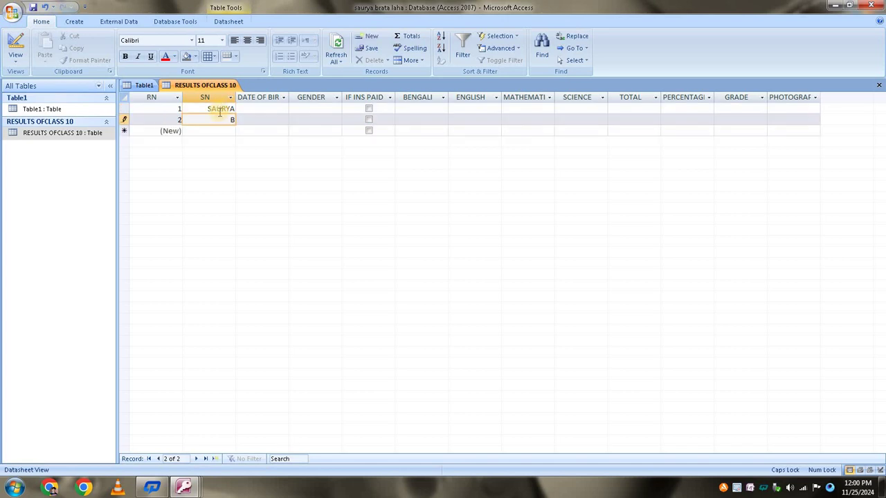
text(IDIPTA)
key(Down)
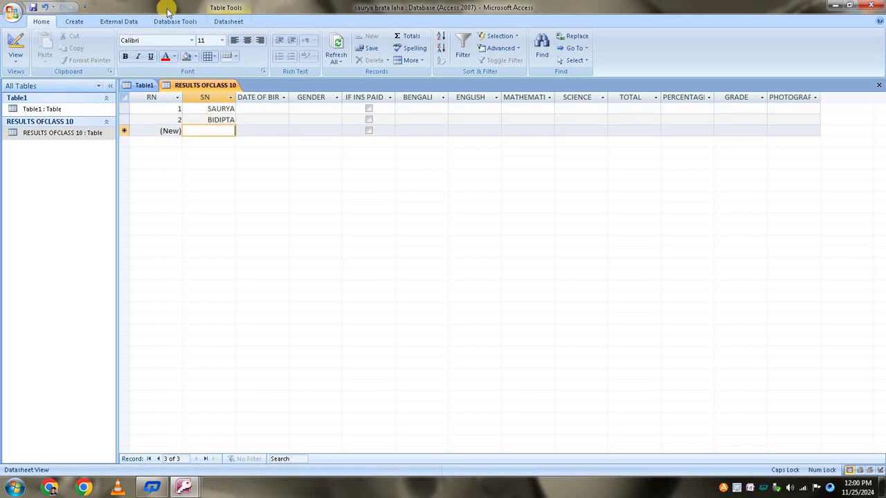
text(MY KITTU)
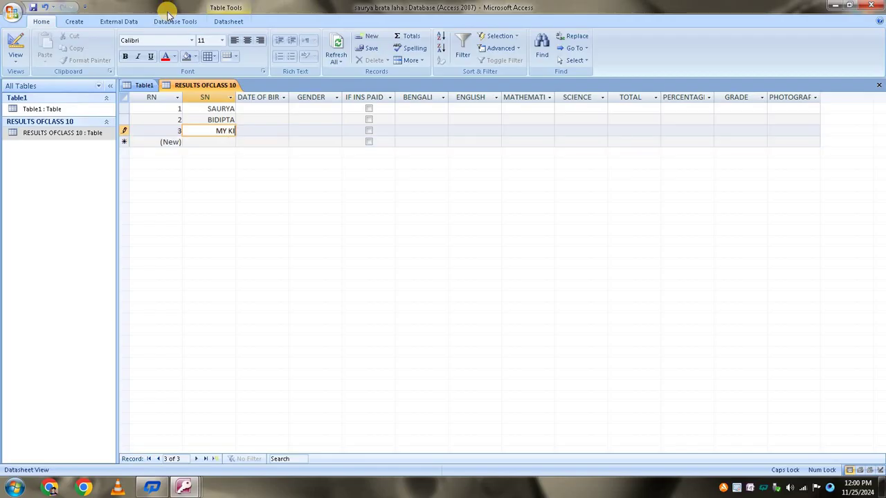
click(207, 142)
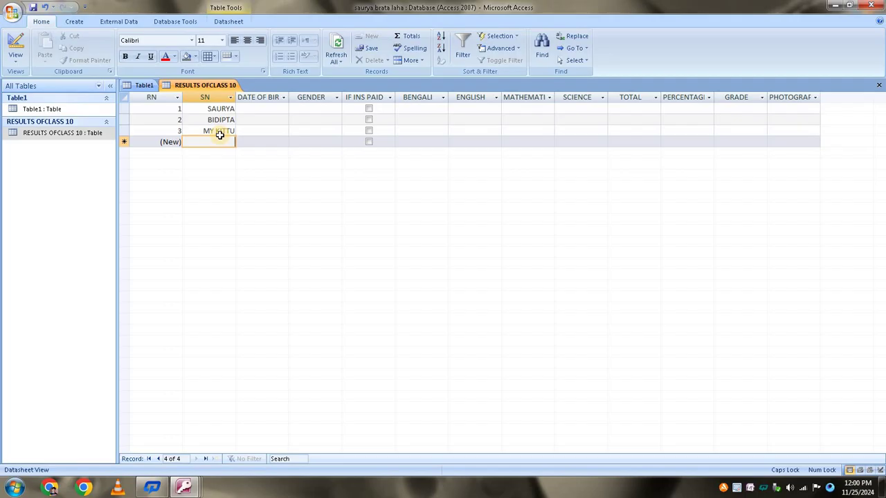
text(S)
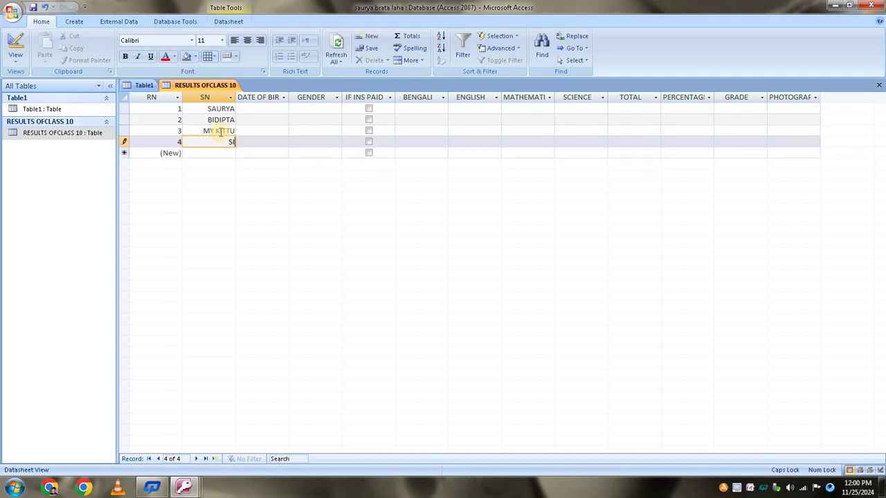
text(INEHA)
key(Down)
- Enter the remaining student names in SN for records 5 to 10
text(SU)
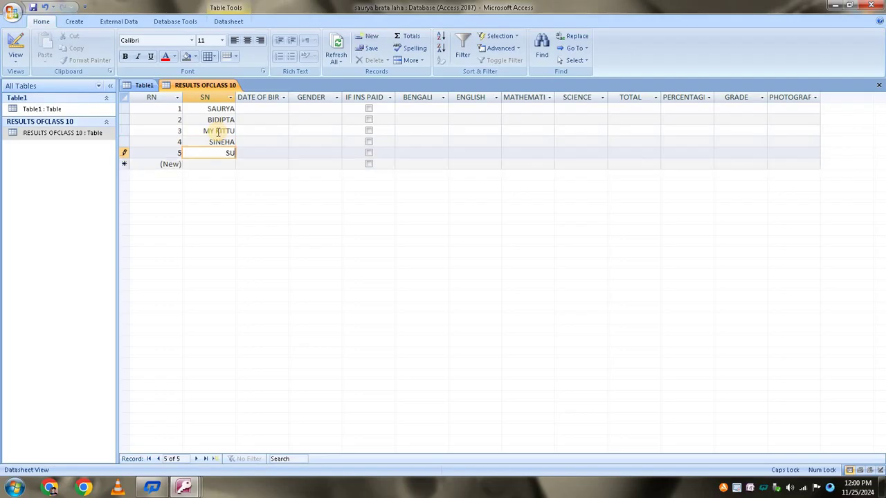
text(BHO)
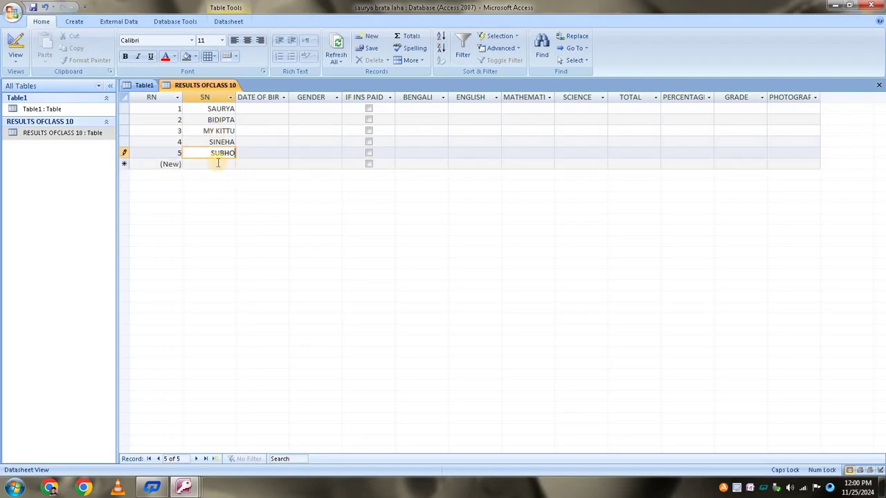
click(218, 167)
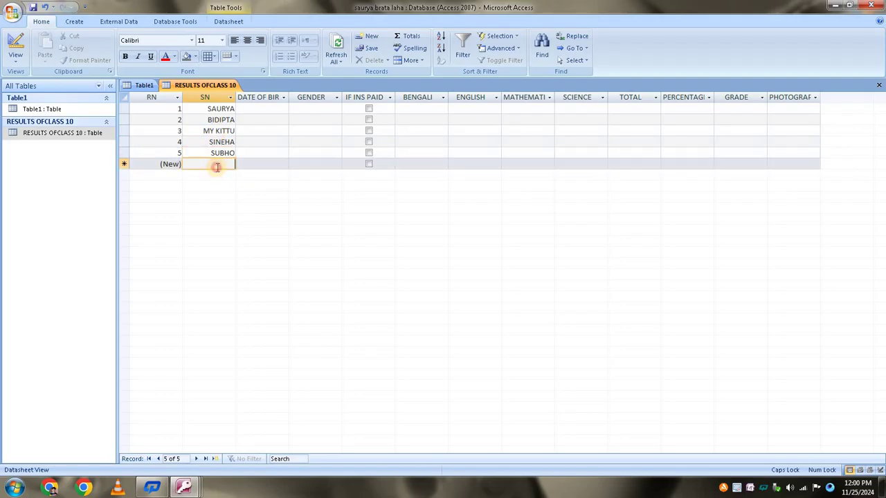
text(D)
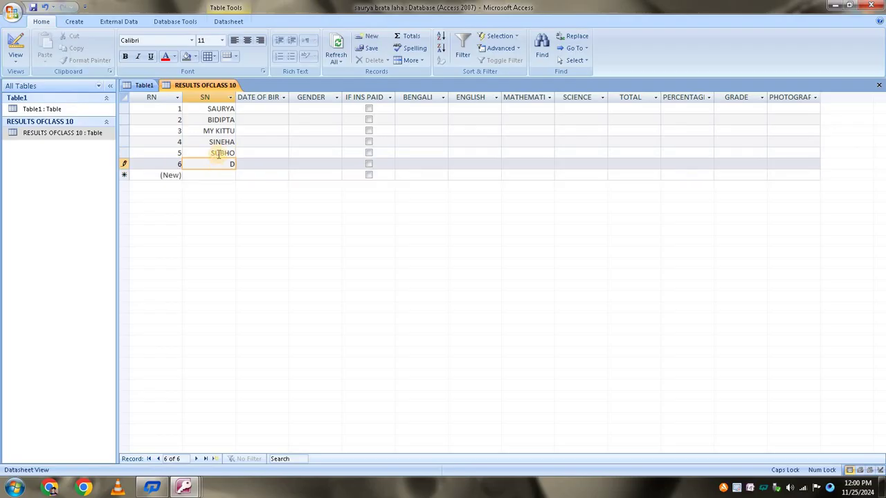
text(HONI)
key(Down)
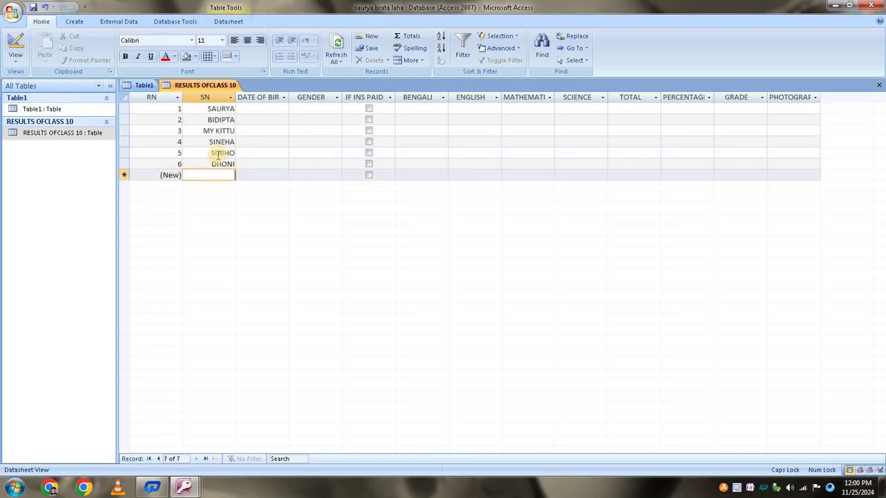
text(KHOLI)
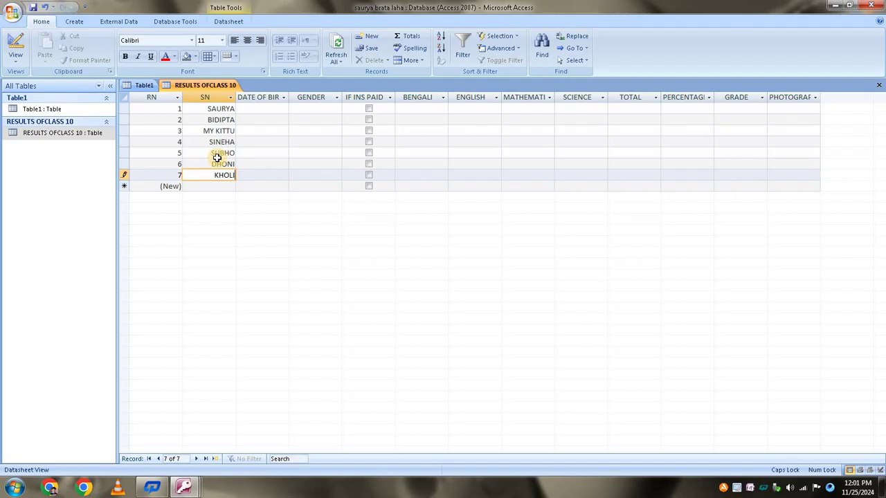
key(Down)
text(R)
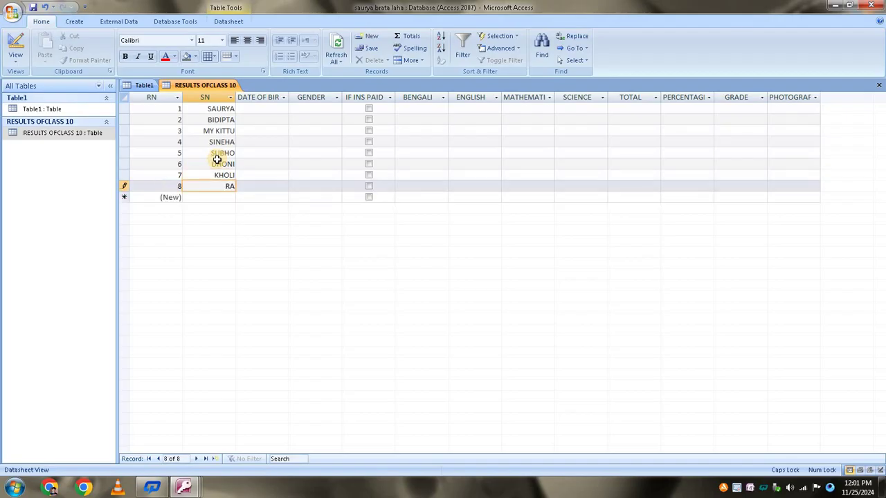
text(AINA)
click(227, 198)
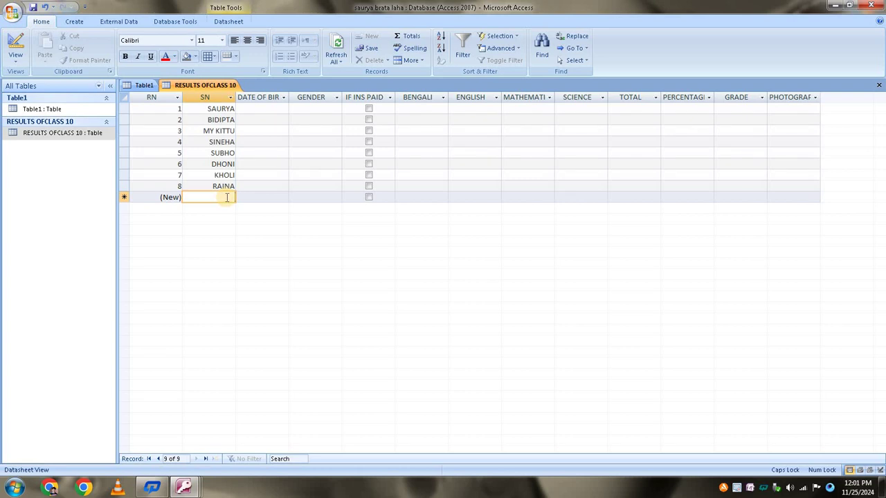
text(UVRA)
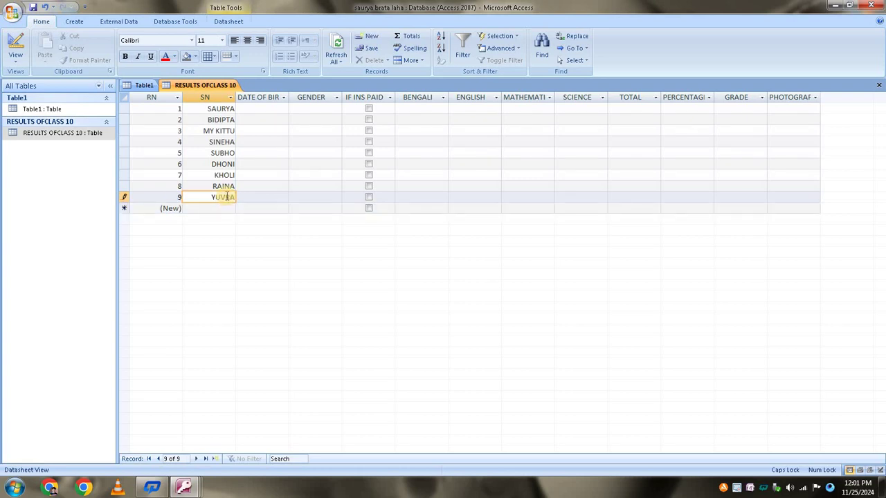
text(J)
key(Down)
text(J)
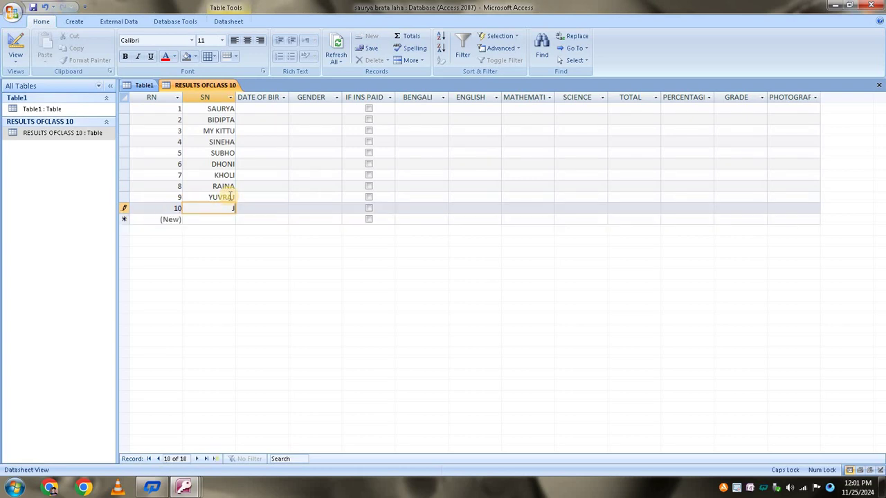
text(ADEJA)
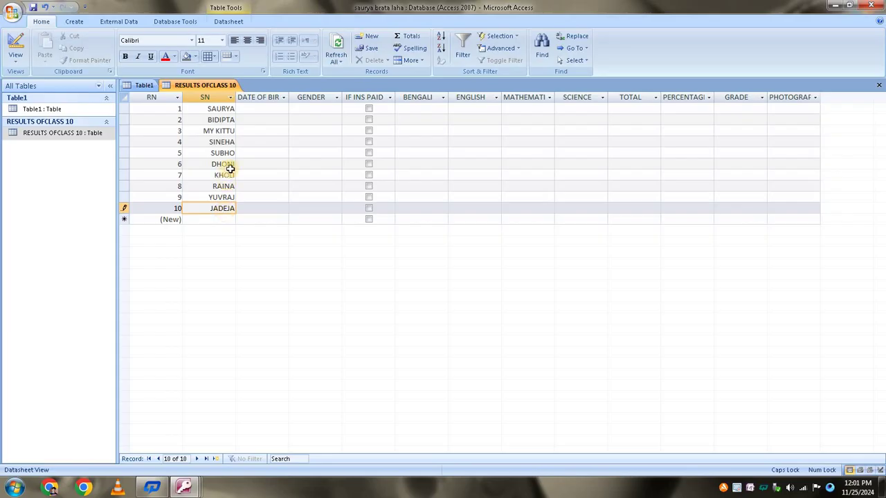
click(263, 108)
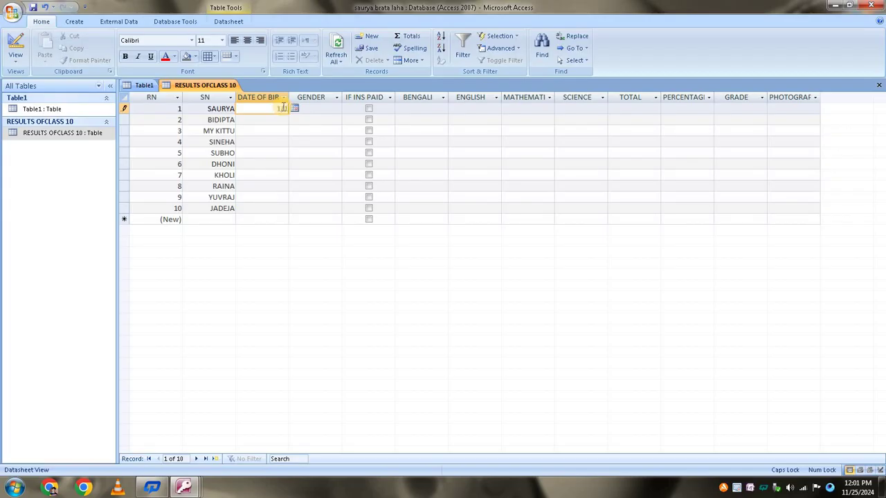
- Enter 2024 dates of birth for rows 1–5, correcting row 5's invalid date to 6/6/2024
key(Down)
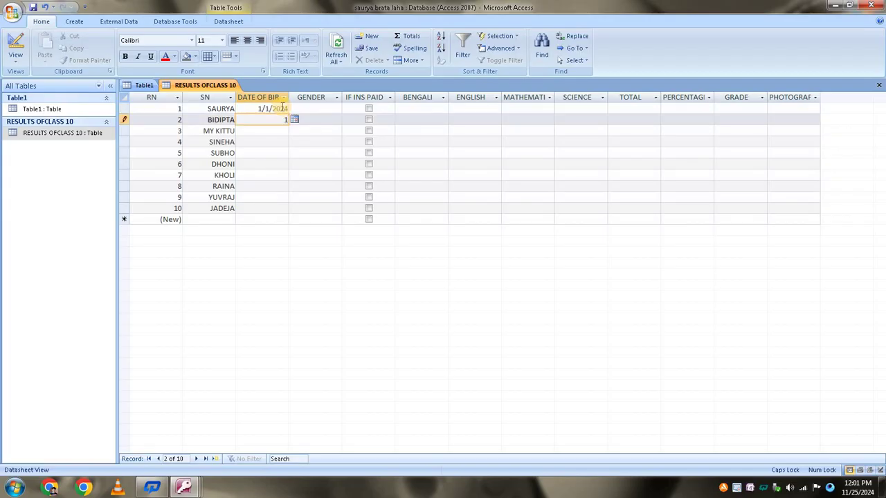
key(Down)
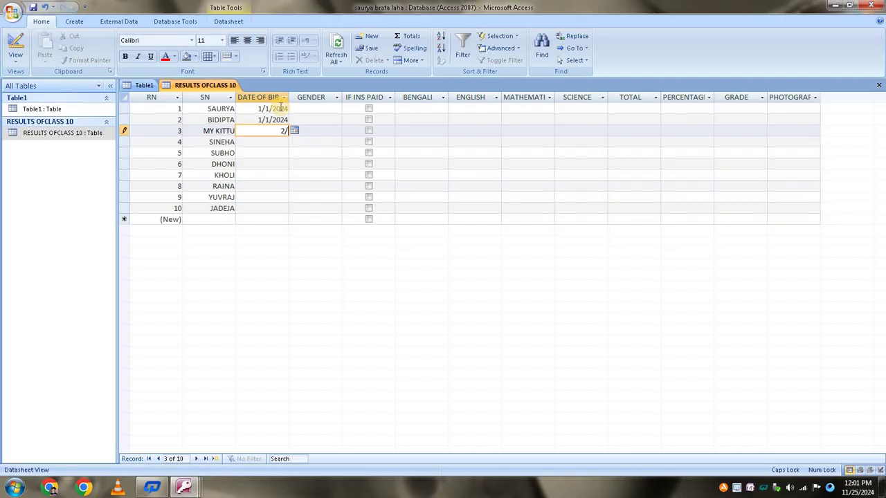
key(Down)
text(3)
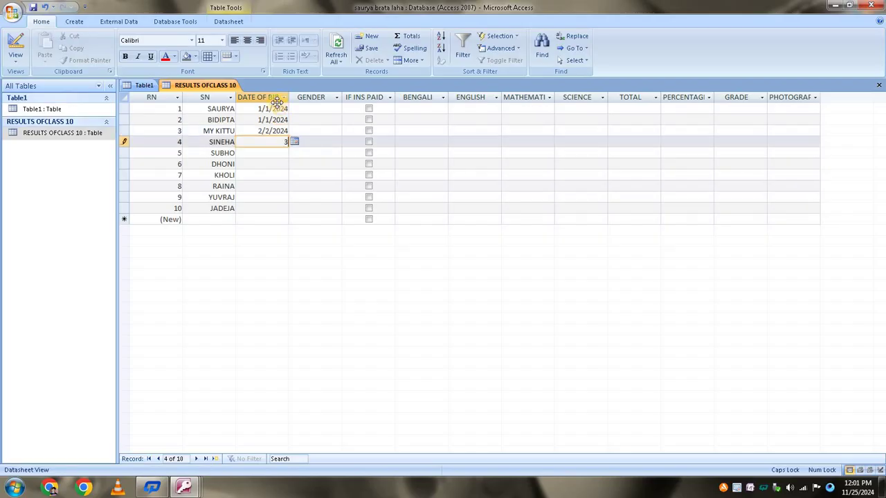
text(/3)
key(Down)
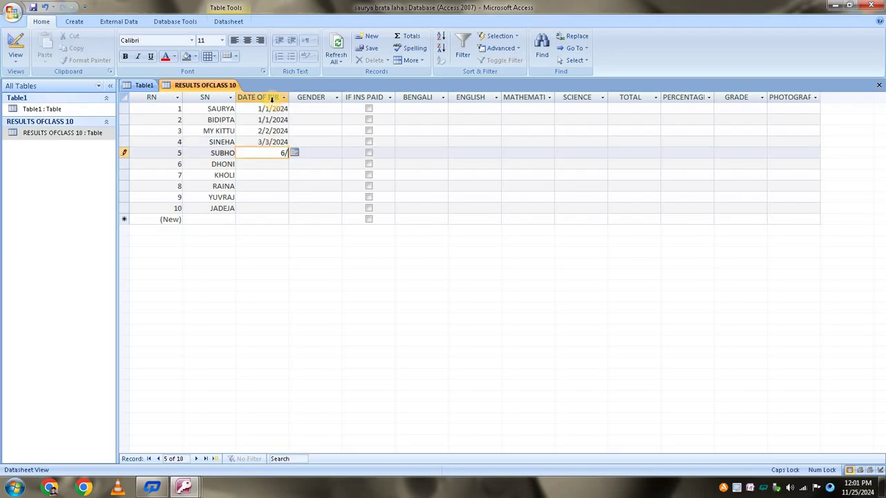
key(Down)
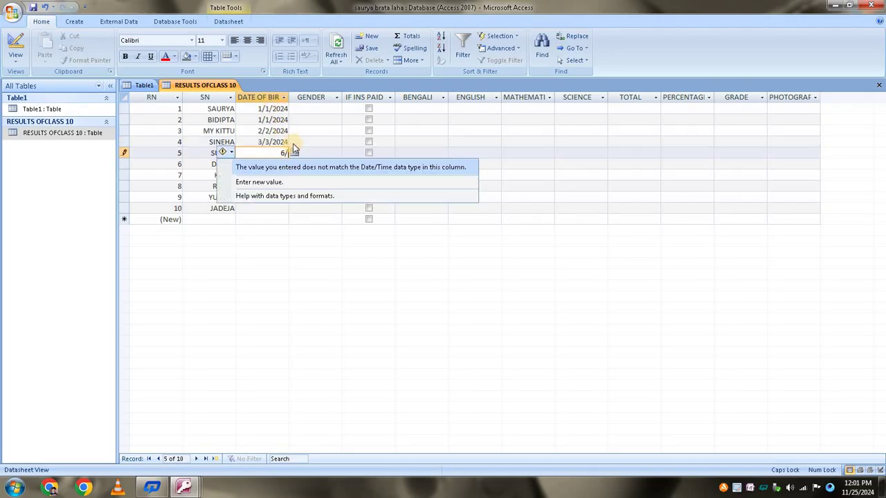
click(283, 183)
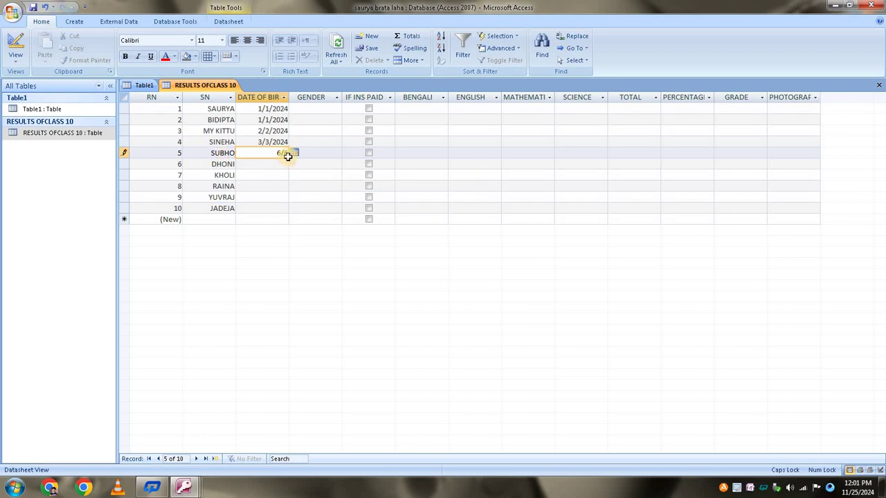
text(6)
key(Down)
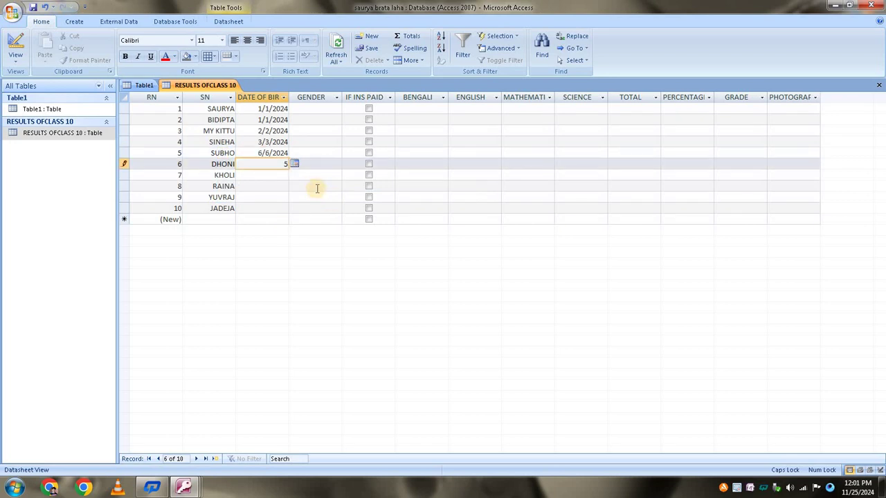
- Enter dates of birth 5/5, 4/4, 5/5, 7/8 and 9/9/2024 for rows 6–10
text(5/5)
key(Down)
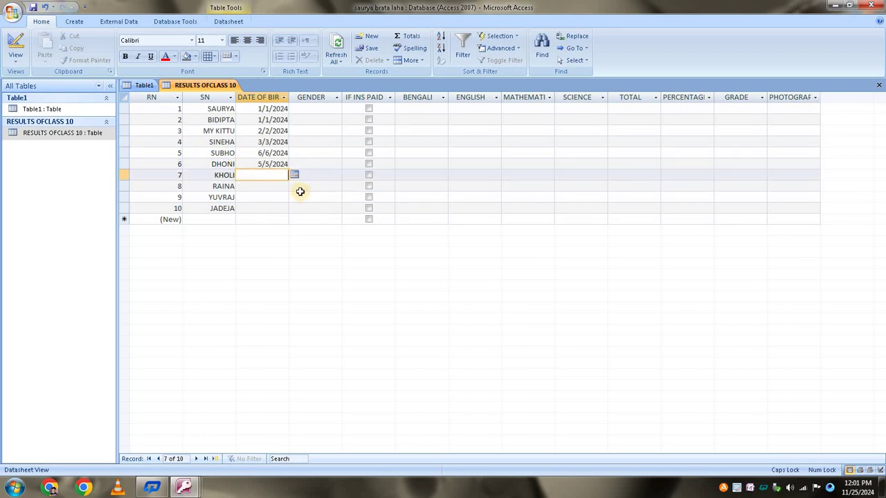
text(4)
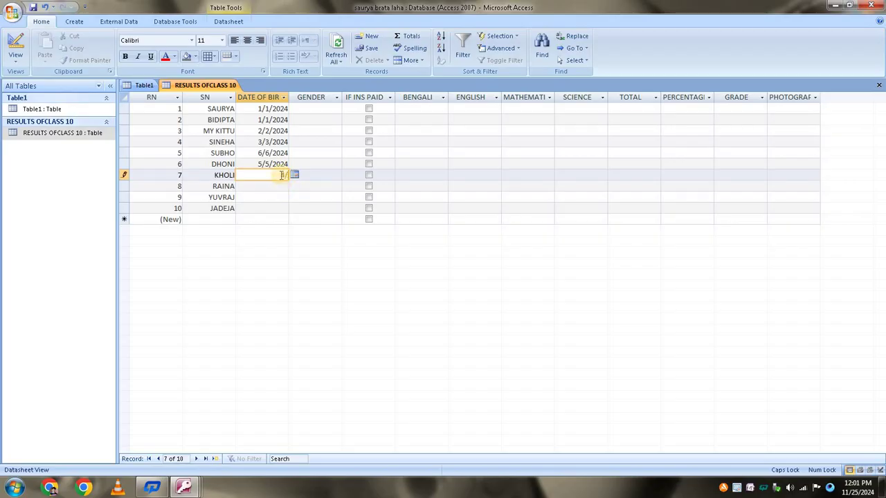
text(/4)
key(Down)
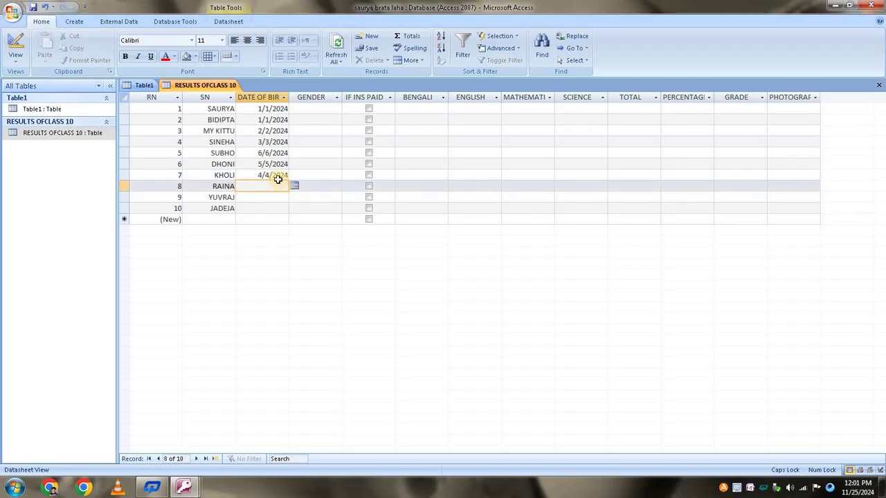
text(5/5)
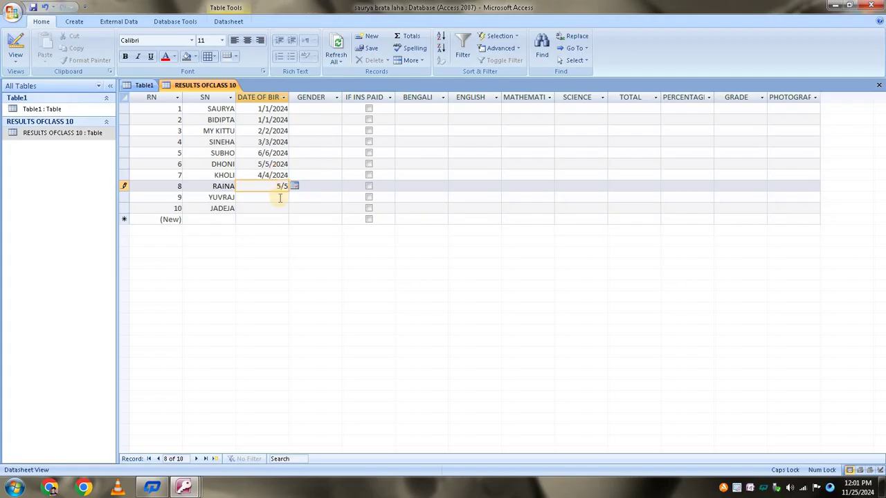
key(Down)
text(7)
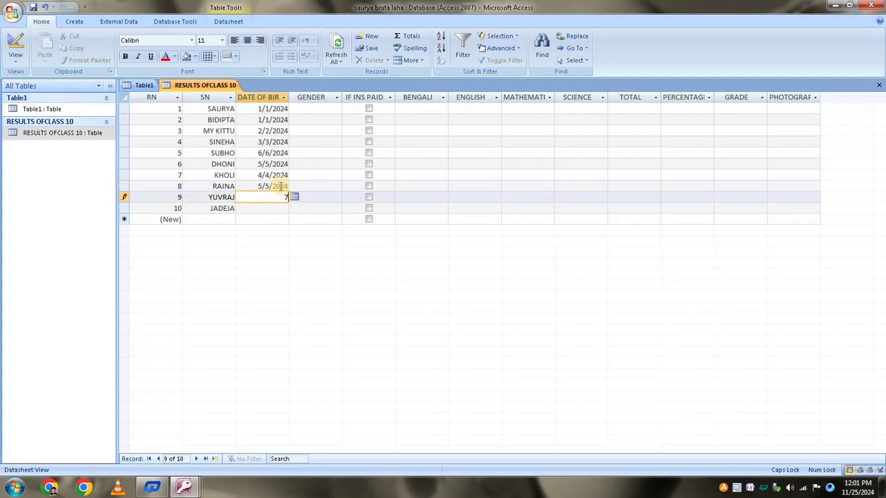
text(/8)
key(Return)
click(284, 209)
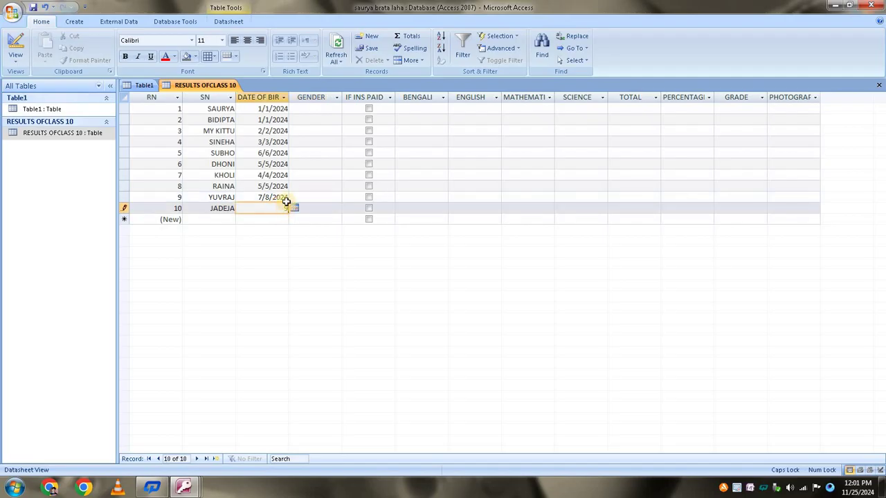
text(9/9)
key(Down)
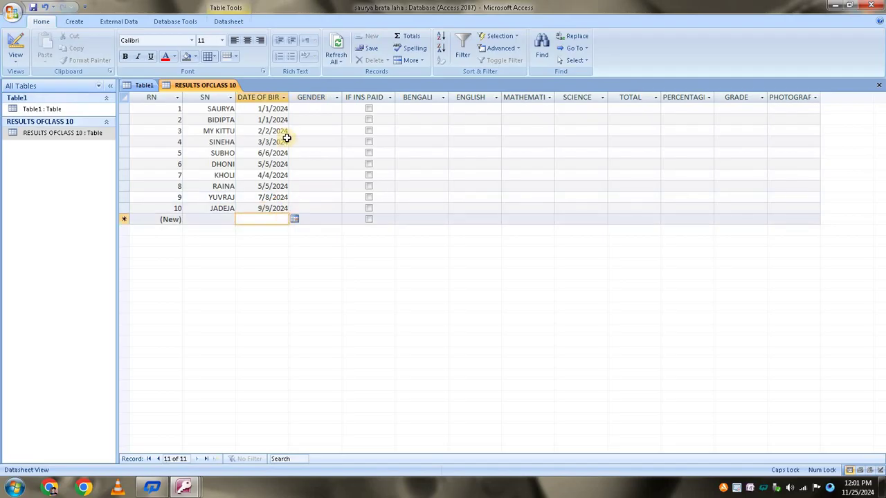
click(309, 112)
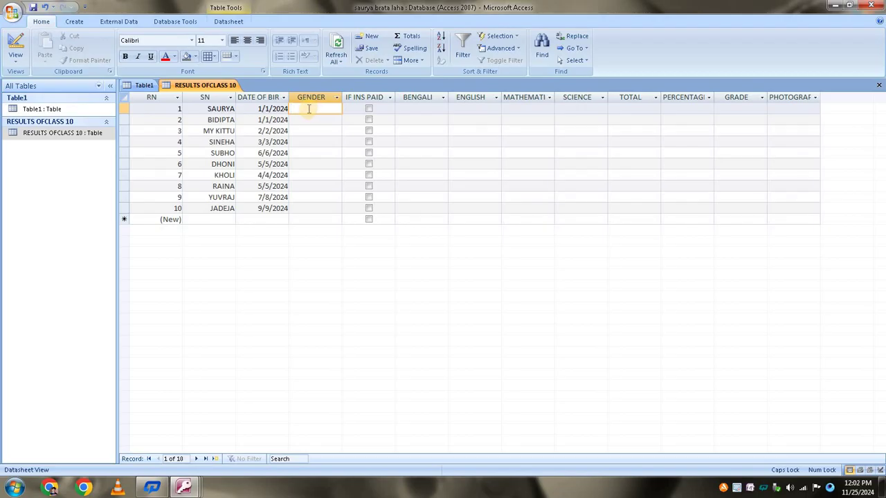
- Set GENDER to MALE for row 1 and FEMALE for rows 2–4
text(MALE)
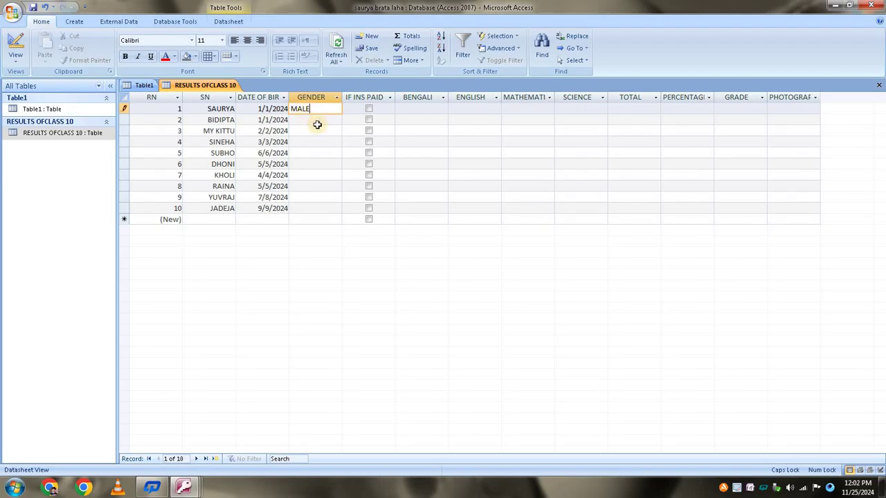
click(311, 119)
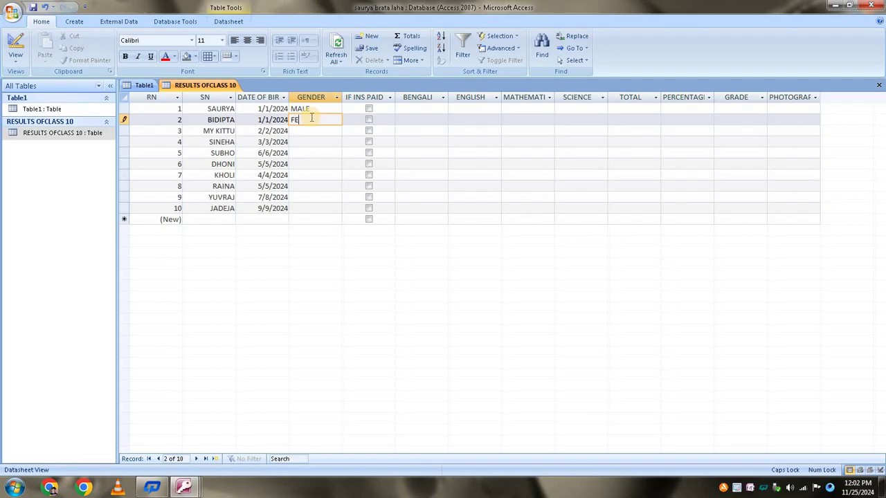
text(FEMALE)
click(293, 123)
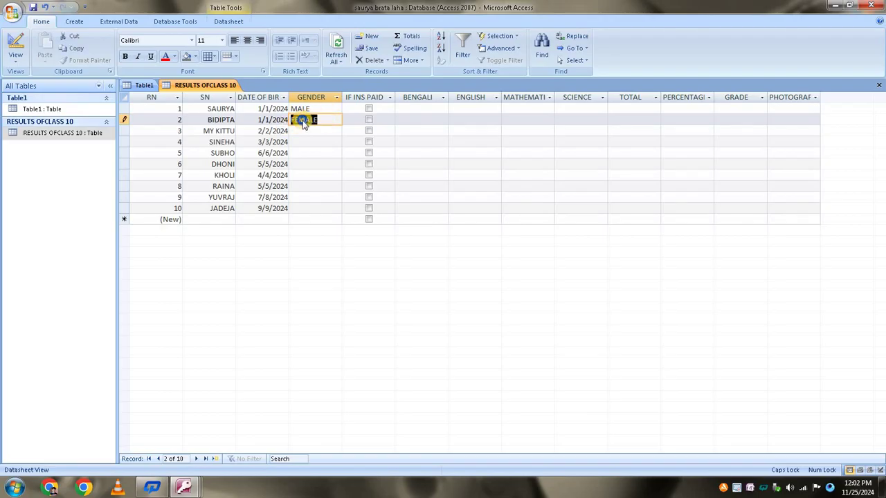
right_click(302, 121)
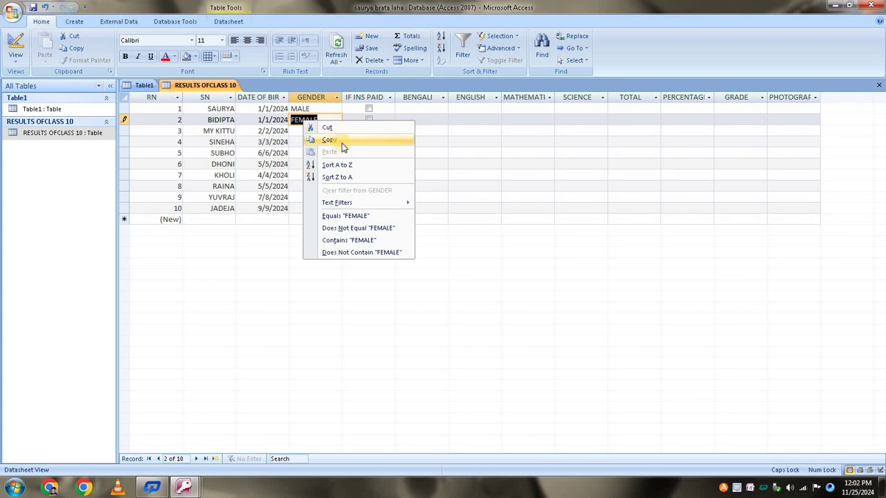
click(337, 140)
right_click(306, 131)
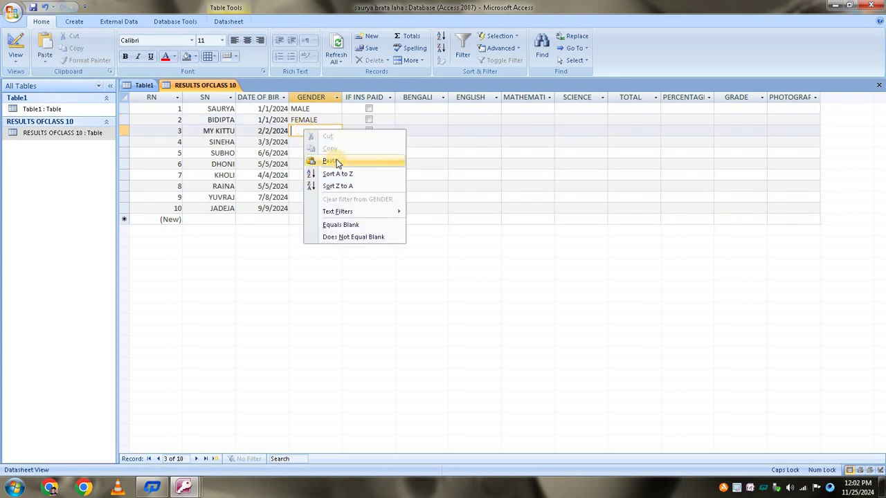
click(330, 160)
right_click(306, 142)
click(329, 171)
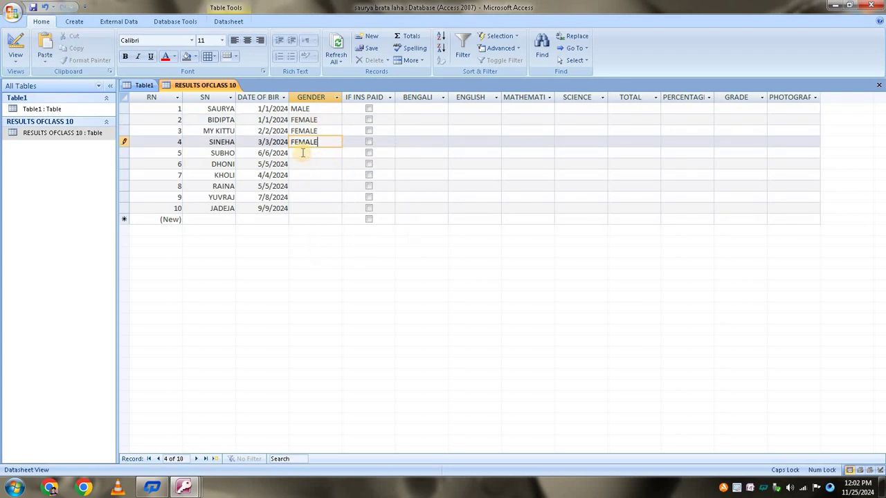
- Copy MALE from row 1 into the GENDER cells of rows 5–10
right_click(302, 152)
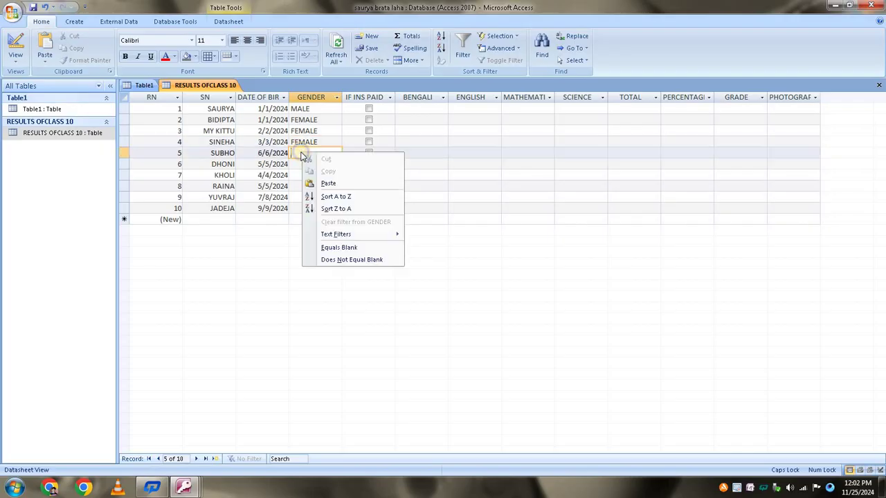
click(274, 254)
click(287, 109)
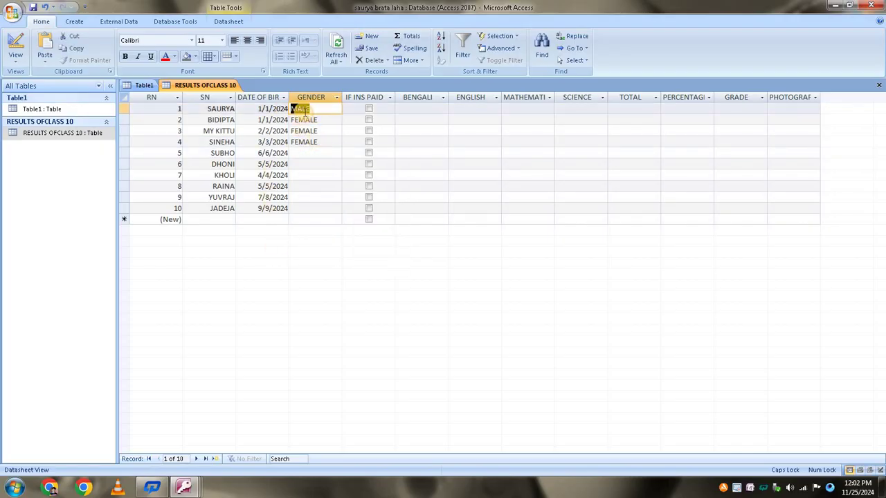
right_click(301, 110)
click(325, 131)
right_click(306, 153)
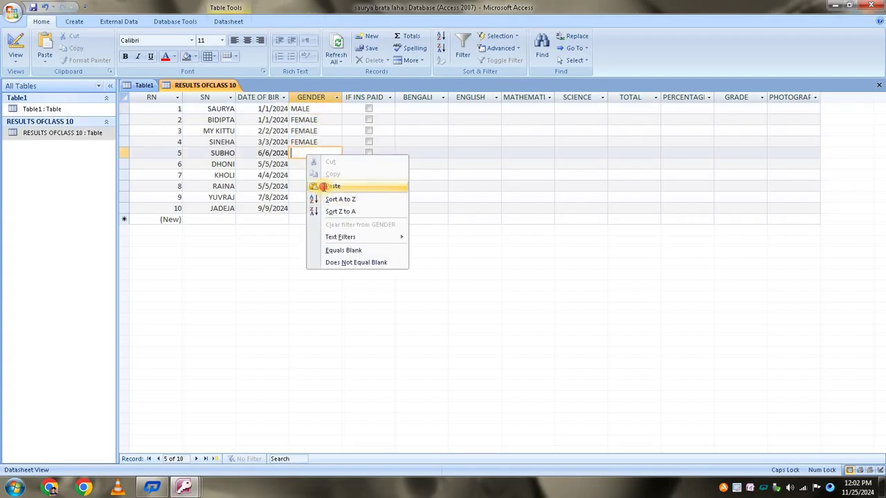
click(329, 185)
right_click(296, 165)
click(325, 199)
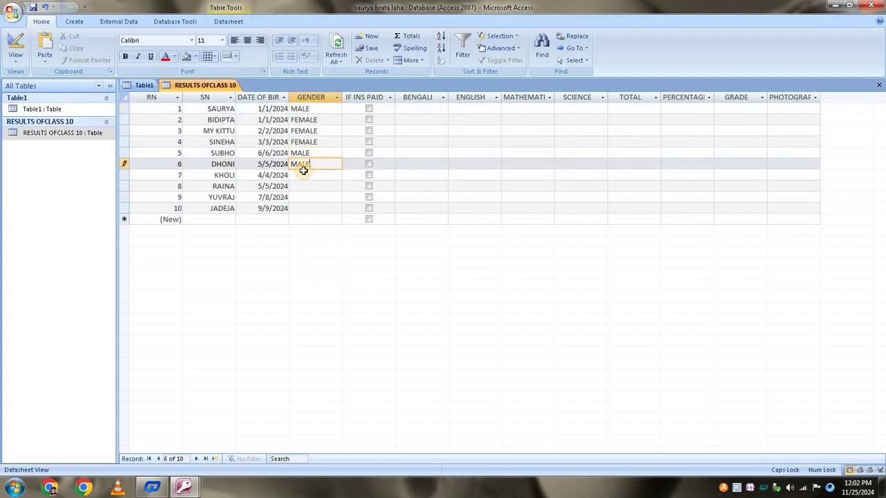
right_click(307, 175)
click(325, 208)
right_click(299, 187)
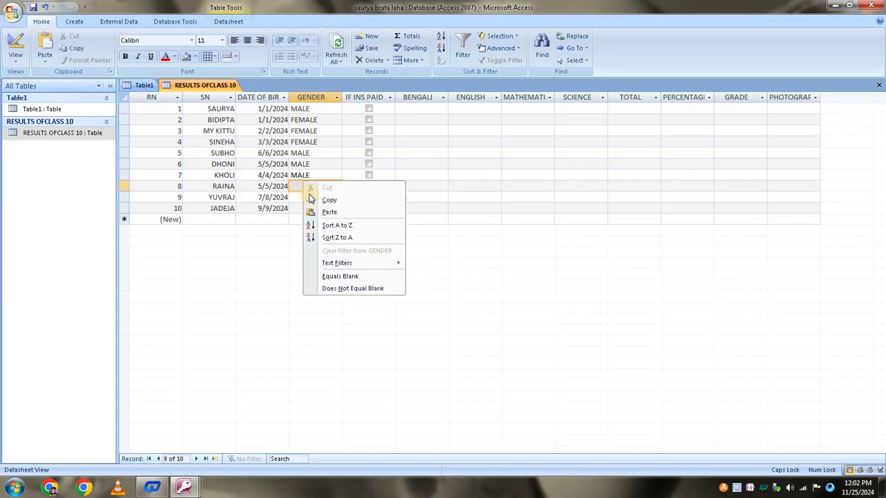
click(327, 218)
right_click(302, 199)
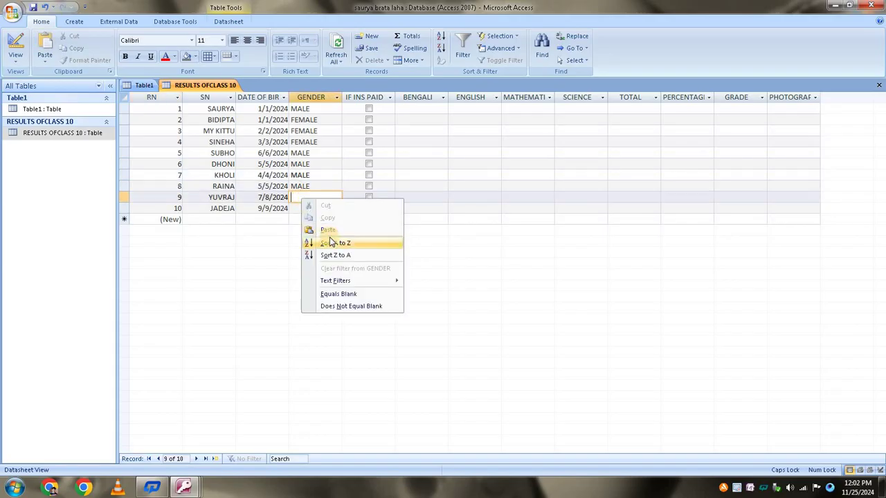
click(324, 230)
right_click(296, 209)
click(322, 238)
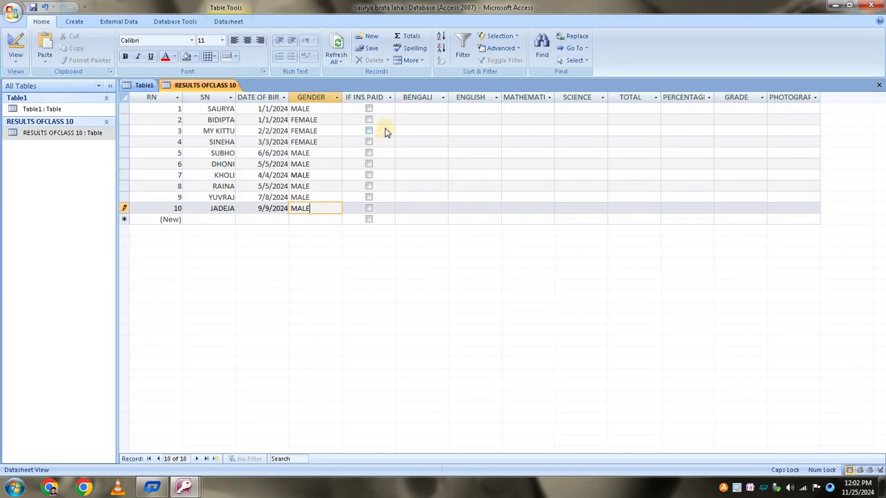
- Tick IF INS PAID for rows 1, 3, 6, 8 and 10
click(369, 109)
click(369, 131)
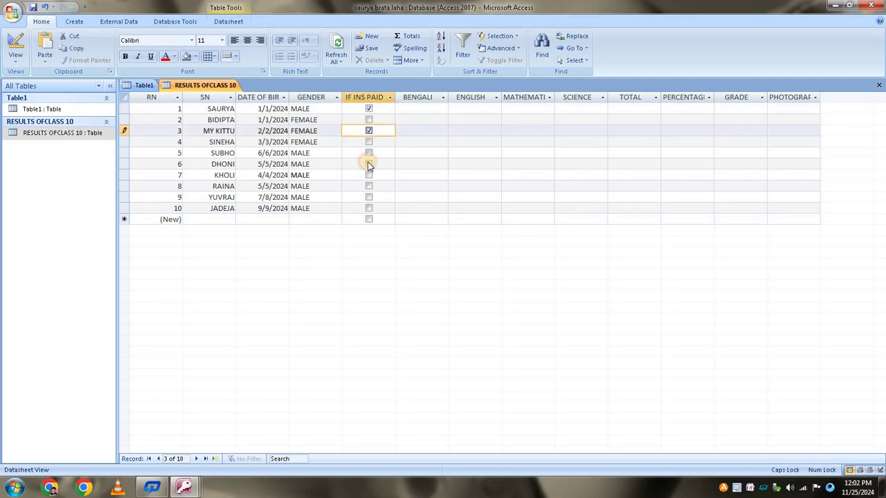
click(368, 164)
click(369, 185)
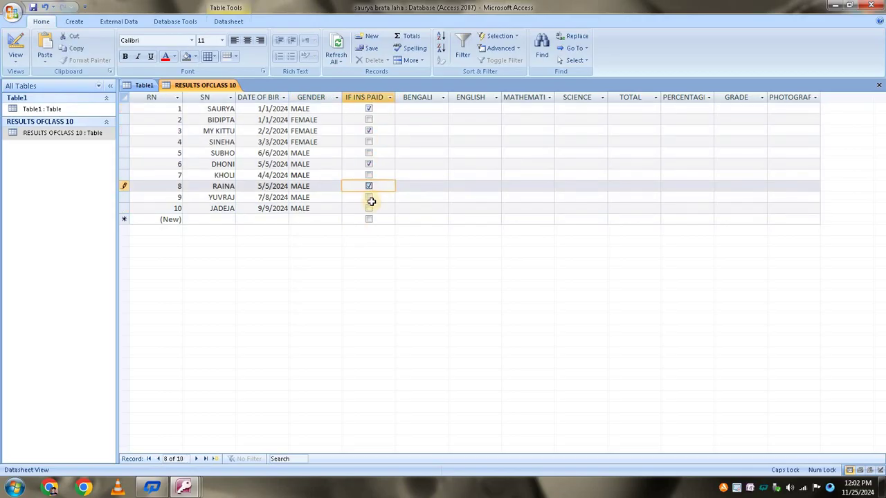
click(370, 209)
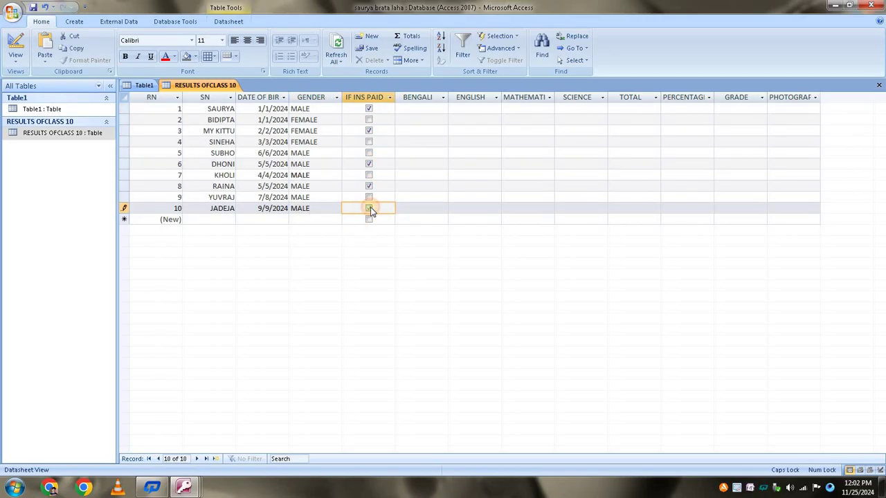
click(414, 111)
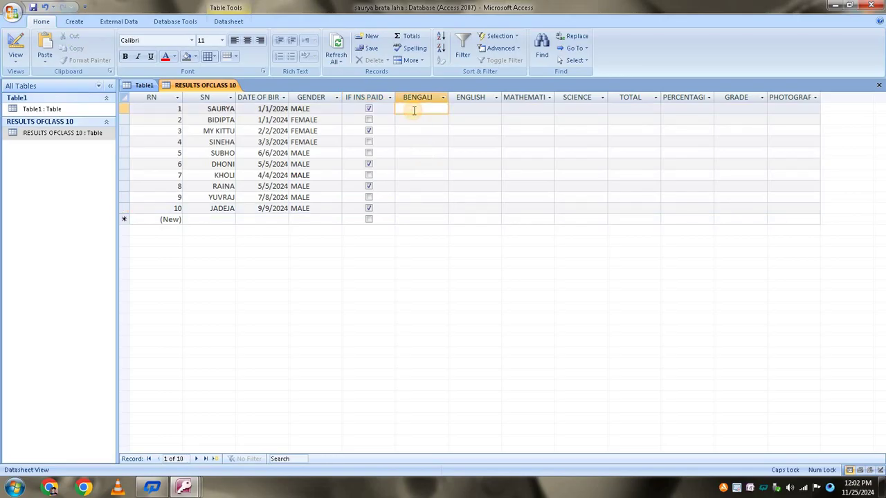
- Enter the BENGALI marks down the column (41, 54, 45, 54, 48, 54, 65…)
text(41)
key(Down)
text(54)
key(Down)
text(4)
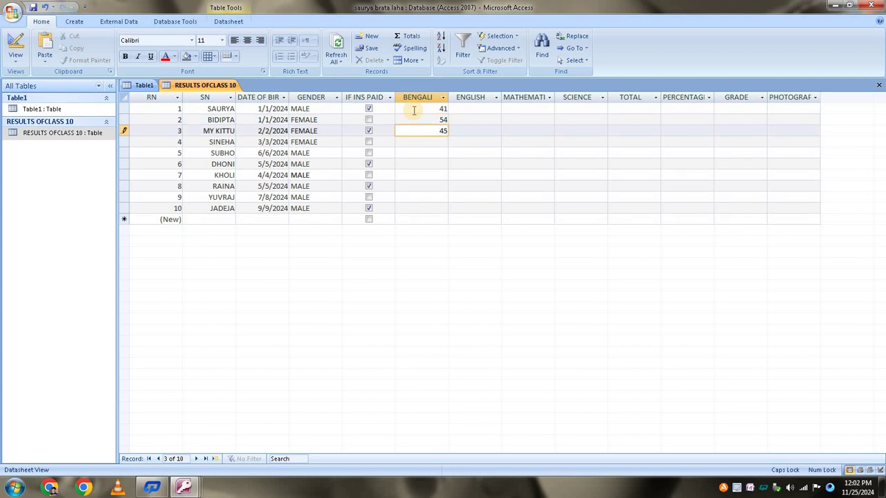
key(Down)
text(547)
key(BackSpace)
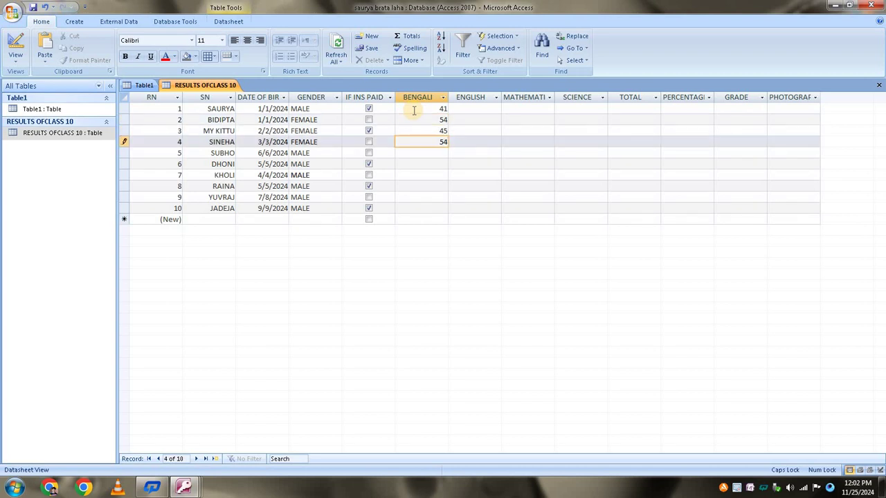
key(Down)
key(Down)
text(4)
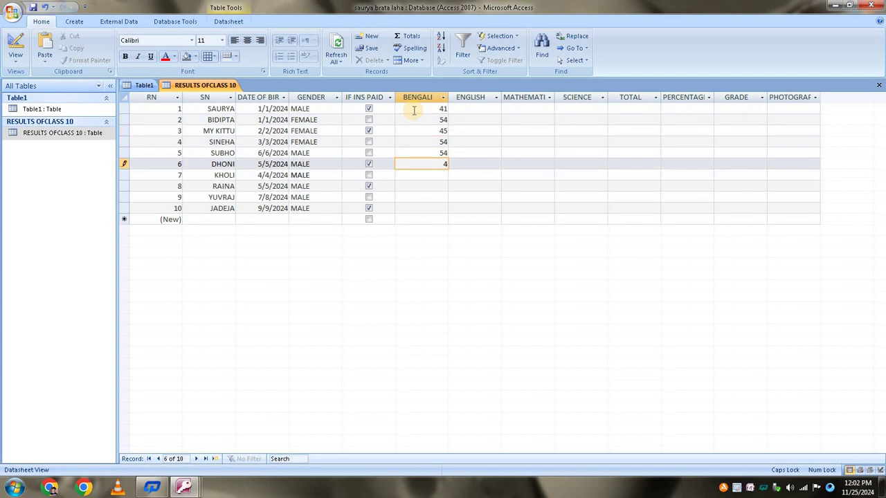
text(85)
key(Down)
text(85)
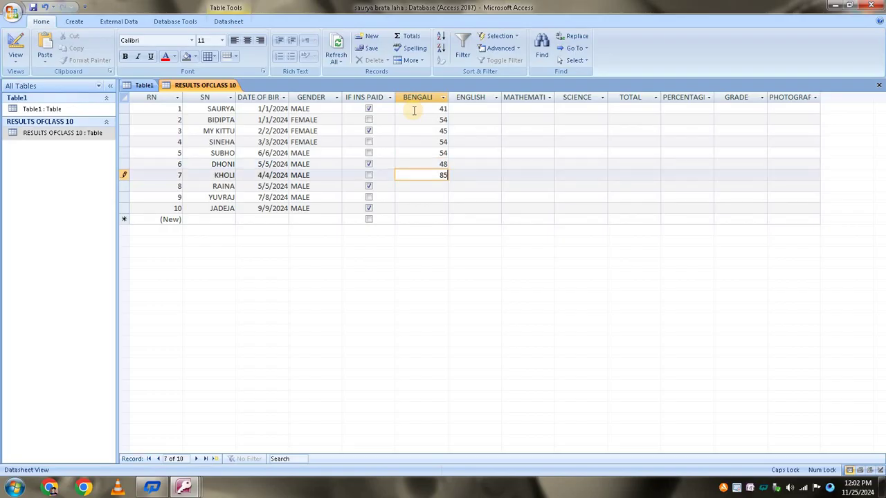
key(Down)
text(54)
key(Down)
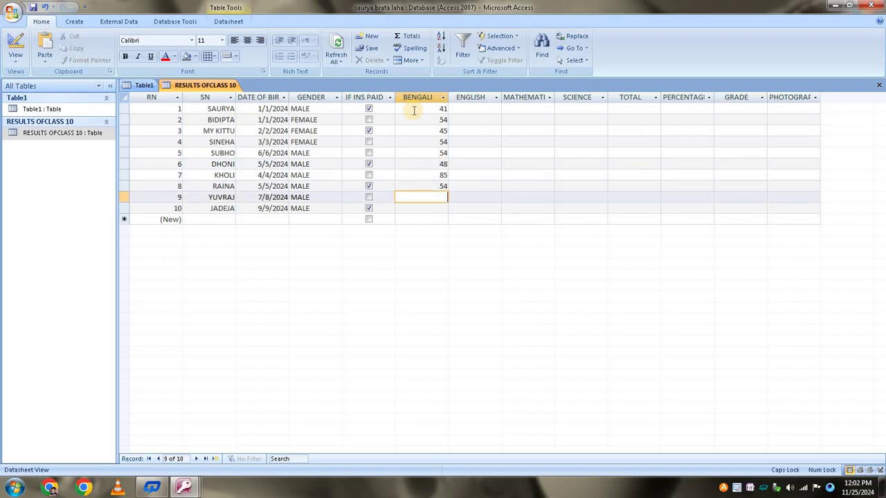
text(65)
key(Down)
text(55)
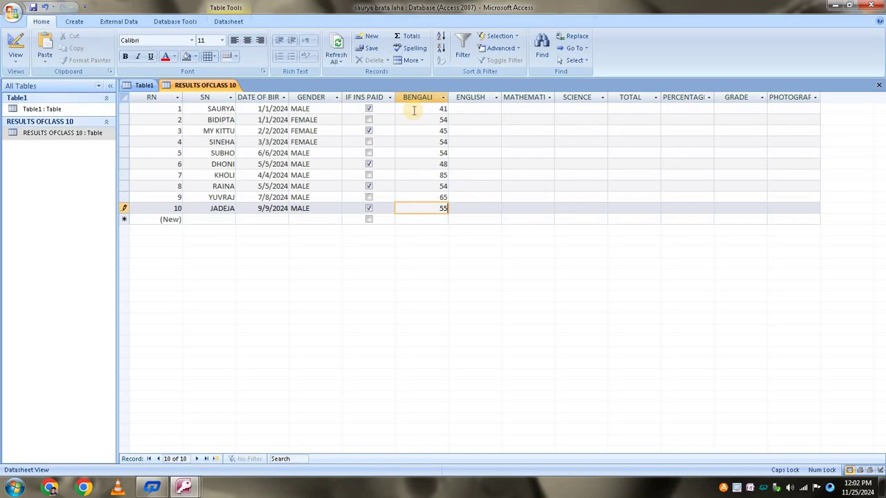
- Fill the ENGLISH marks from row 10 up to row 1, correcting row 4 to 59
key(Tab)
text(56)
key(Up)
text(98)
key(Up)
text(98)
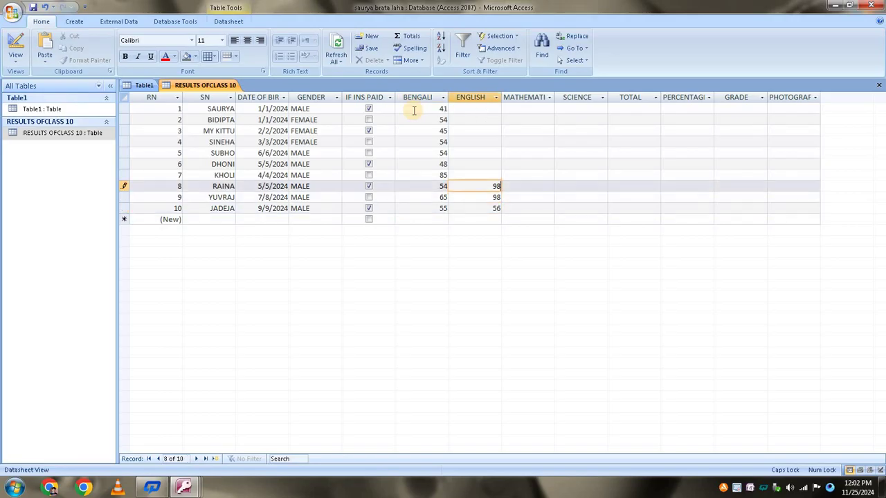
key(Up)
text(89)
key(Up)
text(8)
key(Up)
text(89)
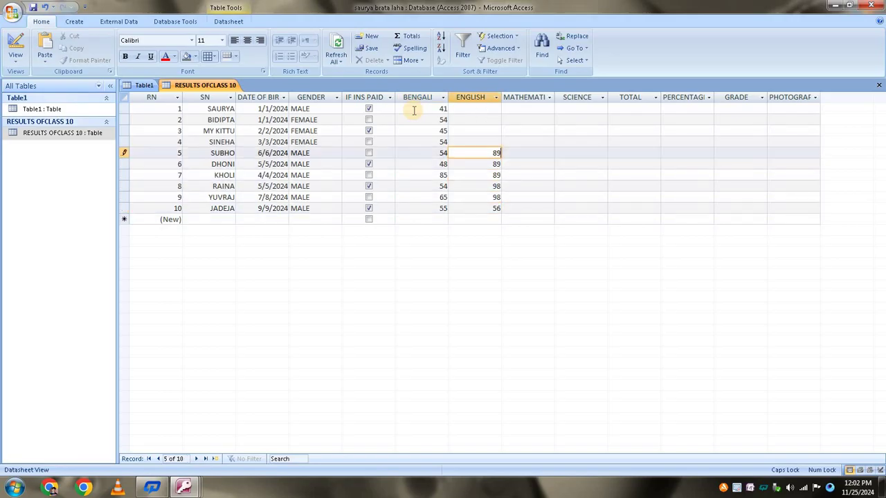
key(Up)
text(78)
key(BackSpace)
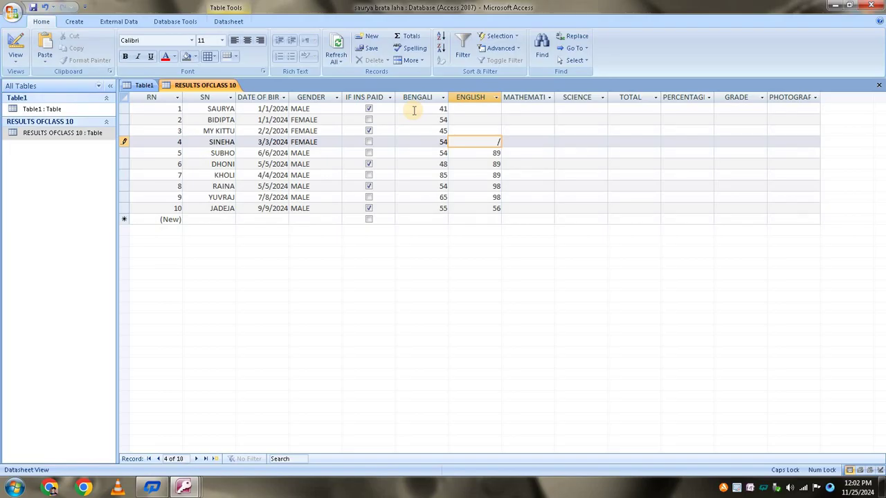
click(413, 110)
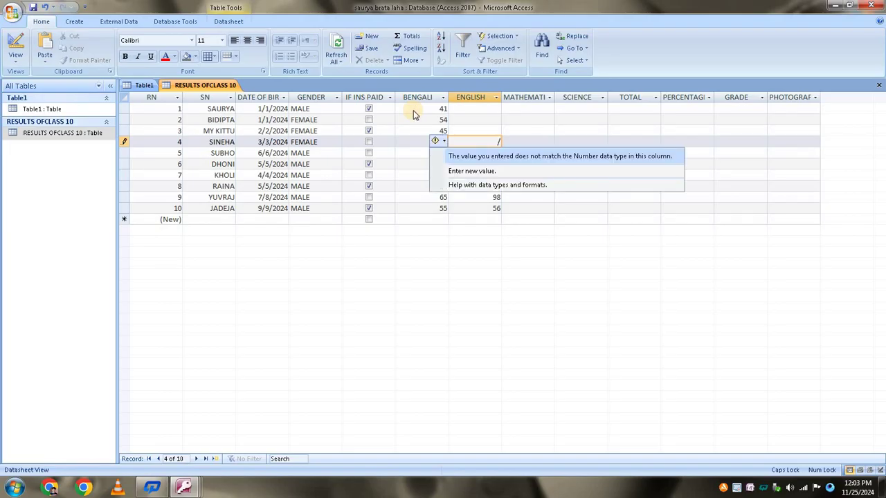
click(534, 262)
key(BackSpace)
text(5)
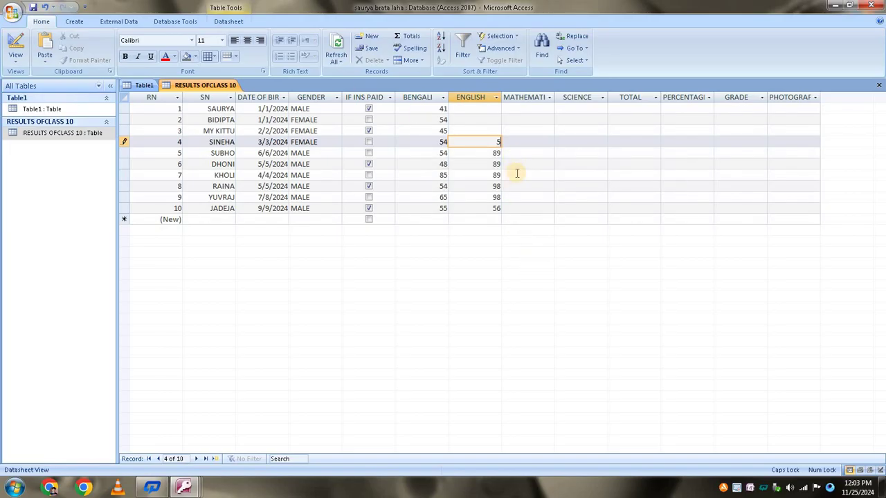
text(9)
key(Up)
text(89)
key(Up)
text(89)
key(Up)
text(8)
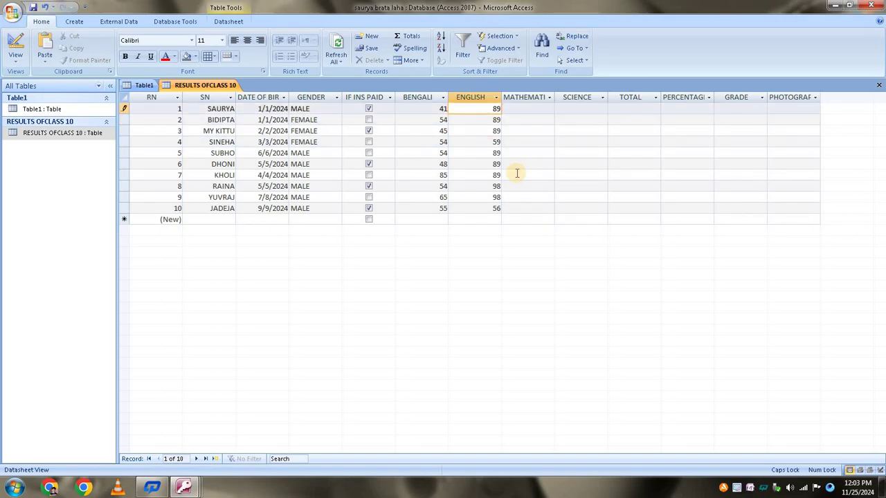
- Enter MATHEMATICS 78 for rows 1 and 2, and clear a stray TOTAL entry
key(Tab)
text(78)
key(Down)
text(78)
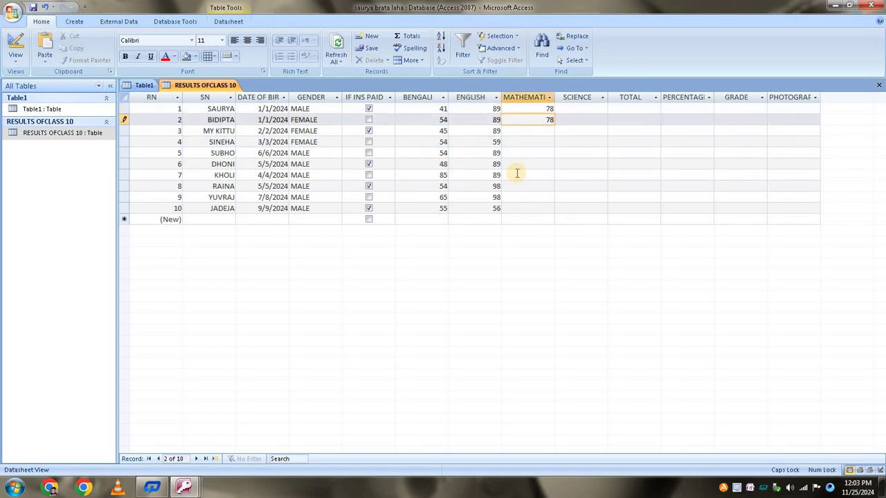
key(Tab)
text(78)
key(Tab)
text(79)
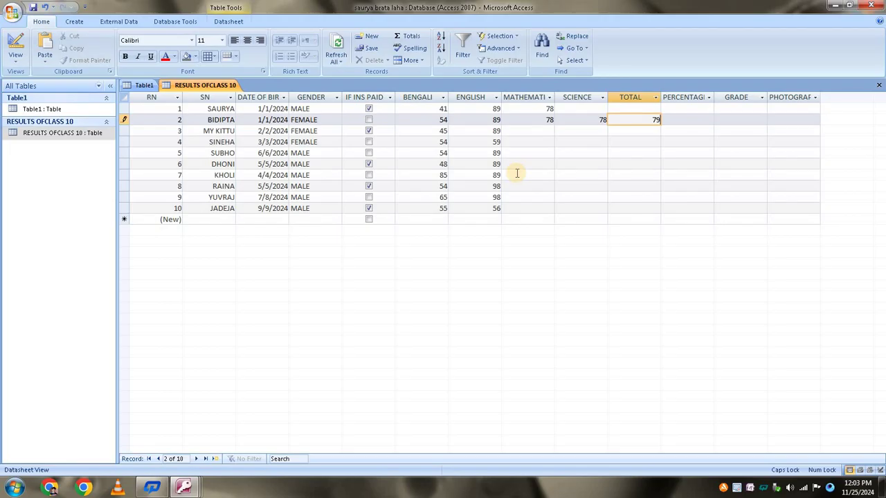
key(BackSpace)
key(shift+Tab)
key(Up)
- Fill the SCIENCE marks: 89 for rows 1–6, 63 for rows 7–9, 36 for row 10
text(89)
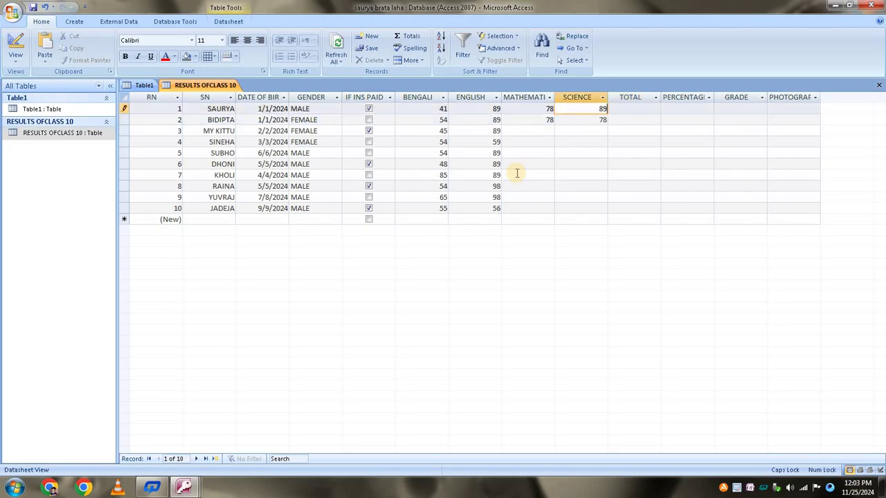
key(Down)
text(89)
key(Down)
text(89)
key(Down)
text(89)
key(Down)
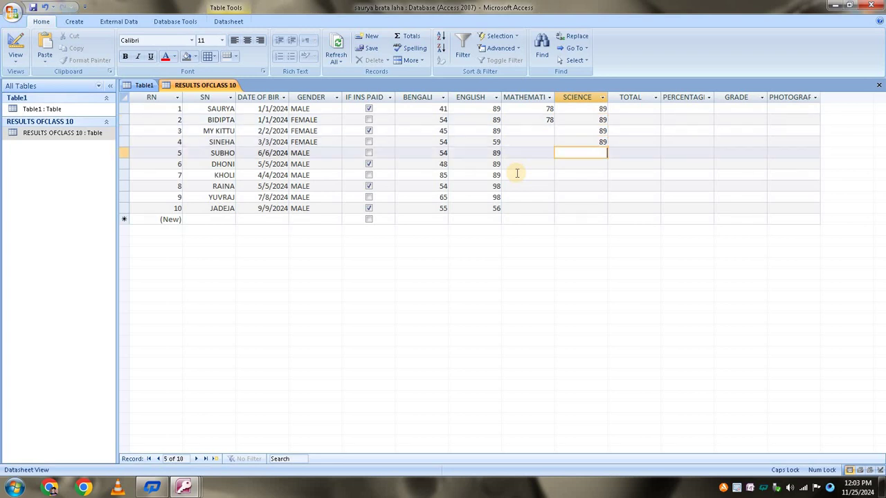
text(89)
key(Down)
text(89+9)
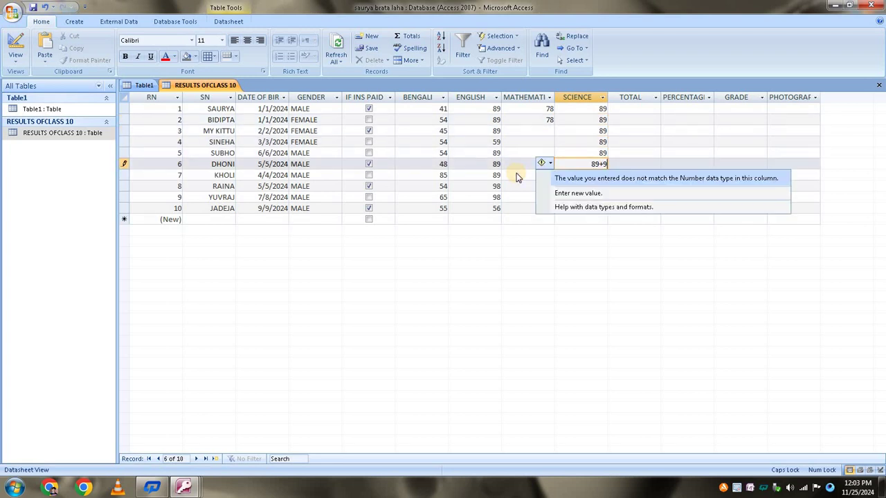
key(Up)
key(Up)
click(608, 193)
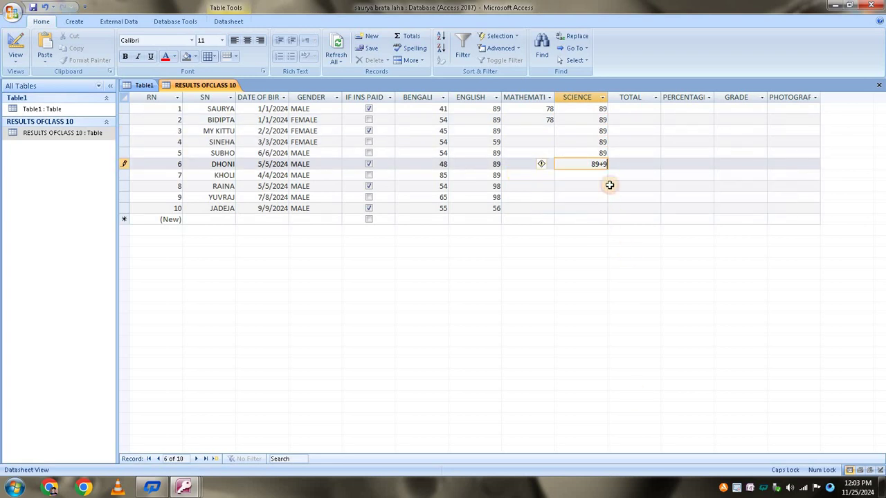
key(BackSpace)
key(BackSpace)
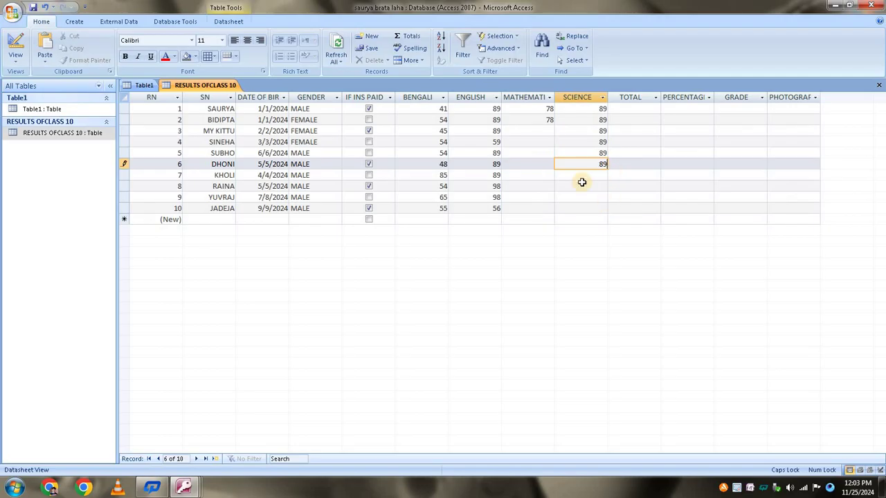
click(603, 175)
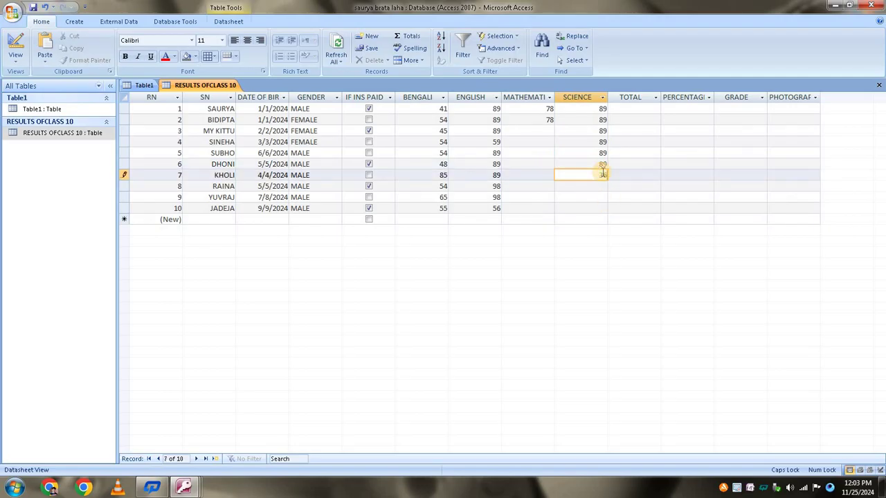
text(63)
key(Down)
text(63)
key(Down)
text(63)
key(Down)
text(3)
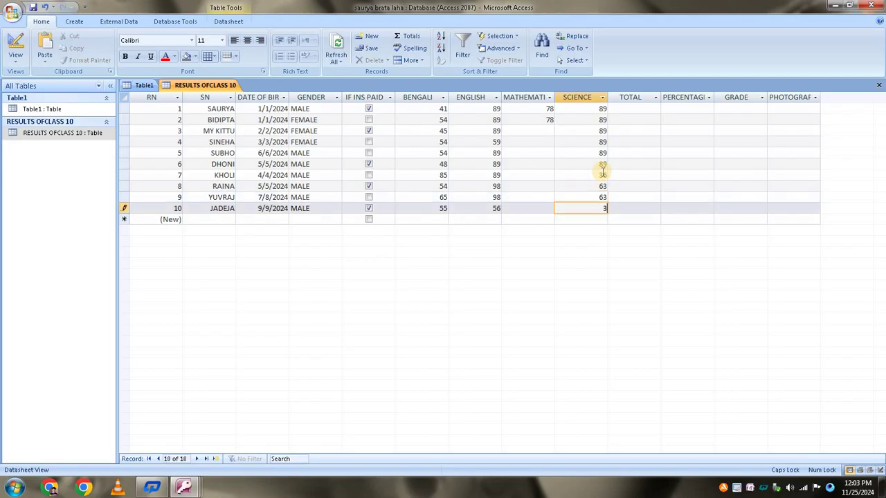
text(456)
key(BackSpace)
key(BackSpace)
- Fill the MATHEMATICS marks upward from row 10 (99, 52, 56, 95…), stopping before RN 3
key(shift+Tab)
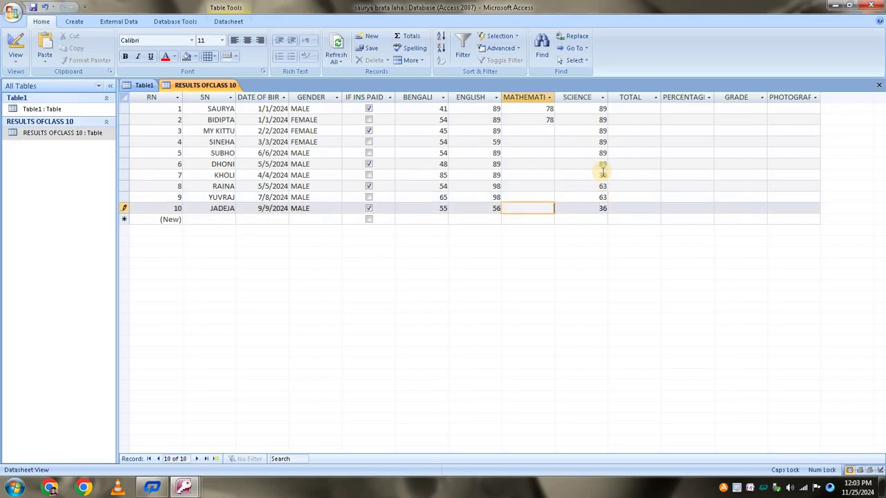
text(99)
key(Up)
text(49)
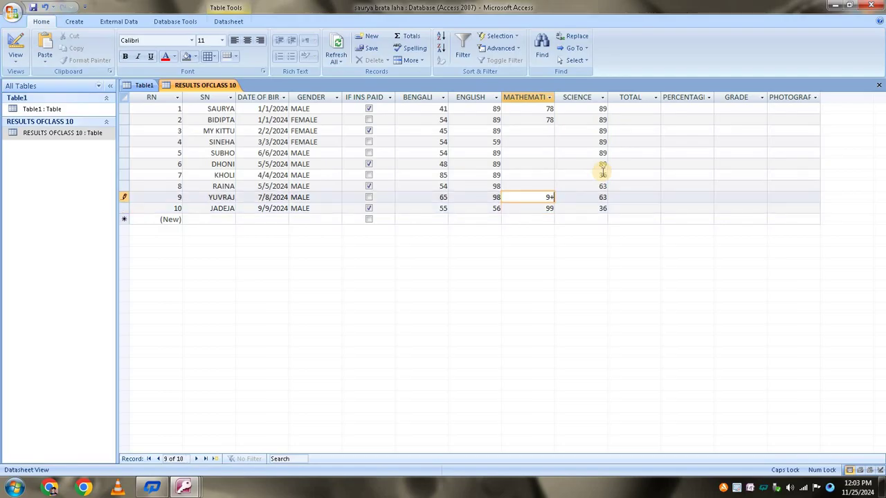
key(Up)
key(Down)
text(9)
key(Up)
text(525)
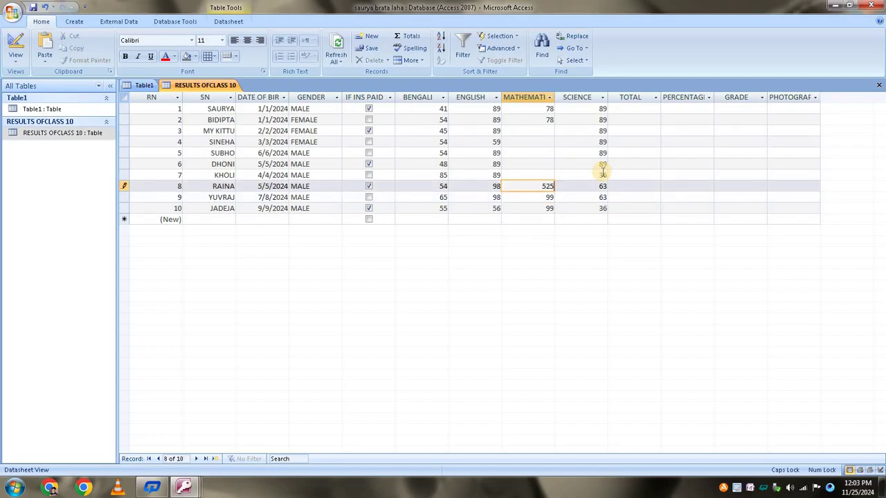
key(Up)
text(569)
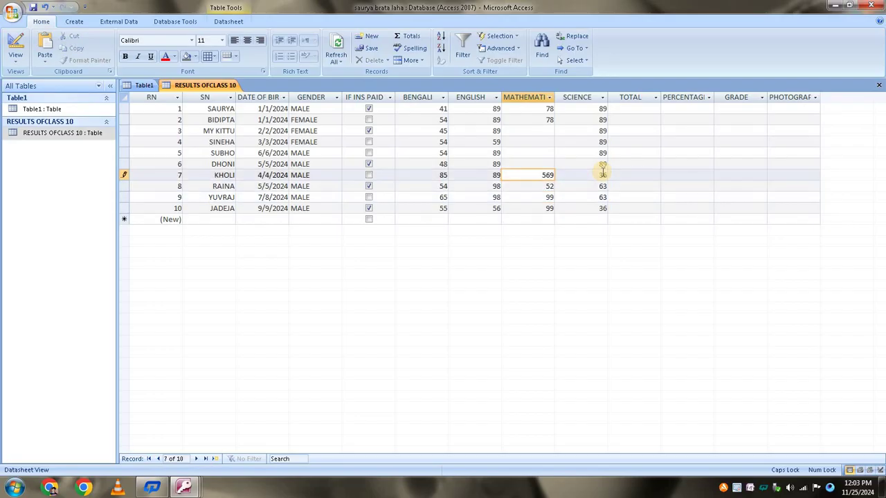
key(BackSpace)
key(Up)
key(Up)
text(9)
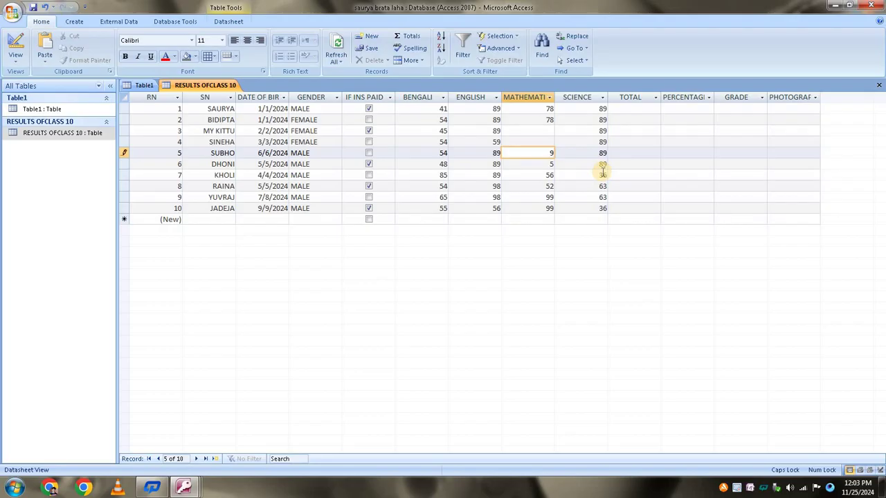
key(Down)
text(59)
key(Up)
text(95)
key(Up)
text(95)
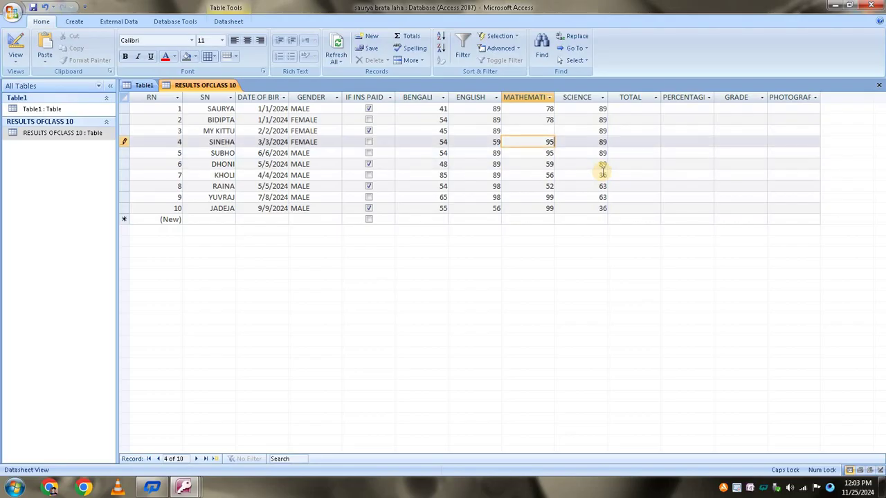
key(Up)
text(95)
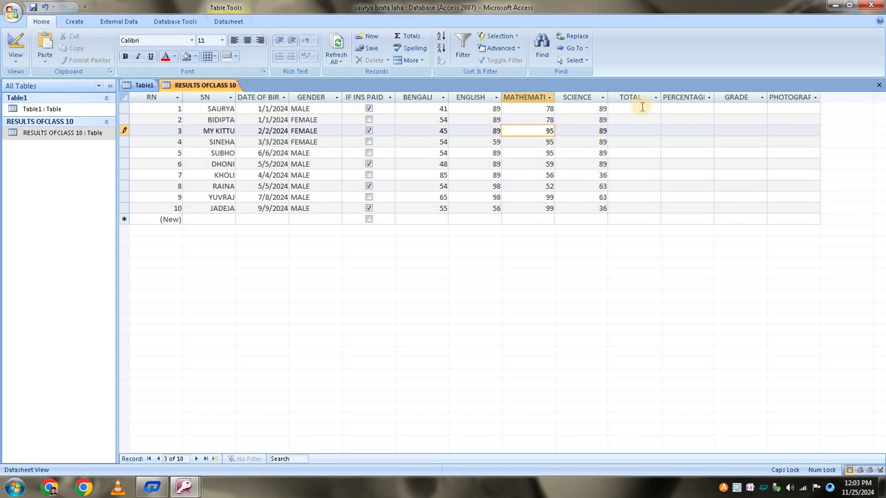
- Start a new query design containing the RESULTS OFCLASS 10 table
right_click(72, 133)
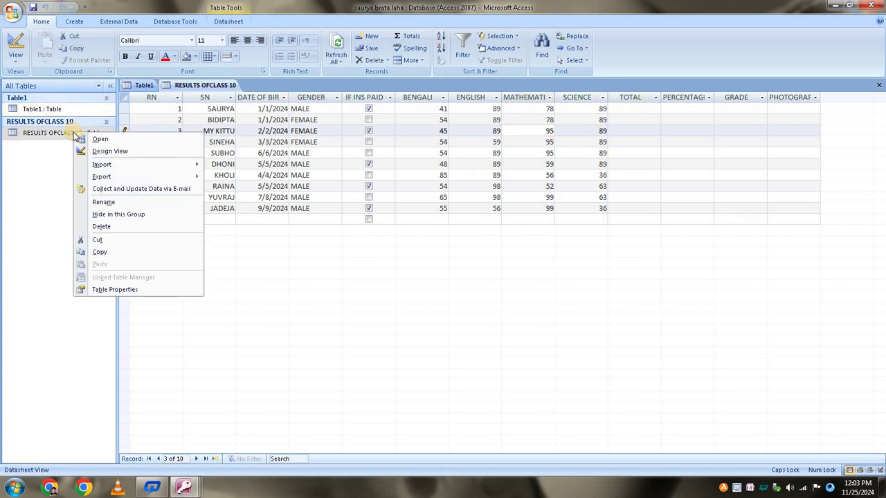
click(104, 151)
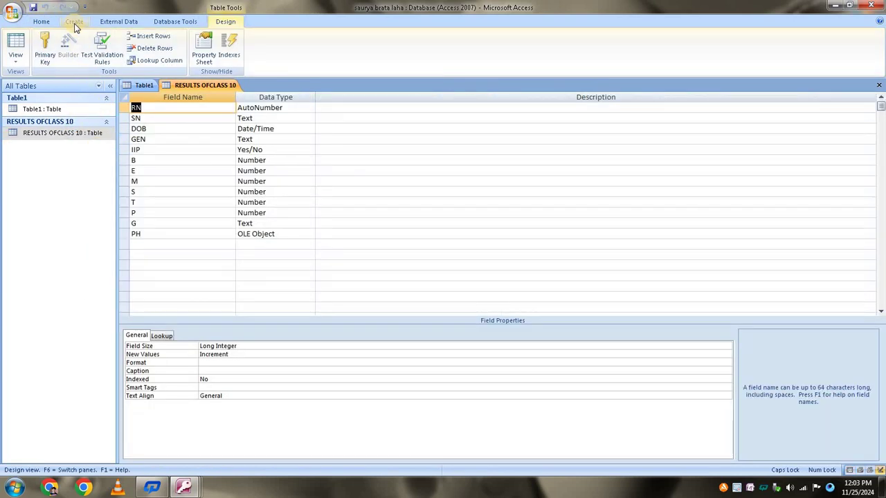
click(75, 24)
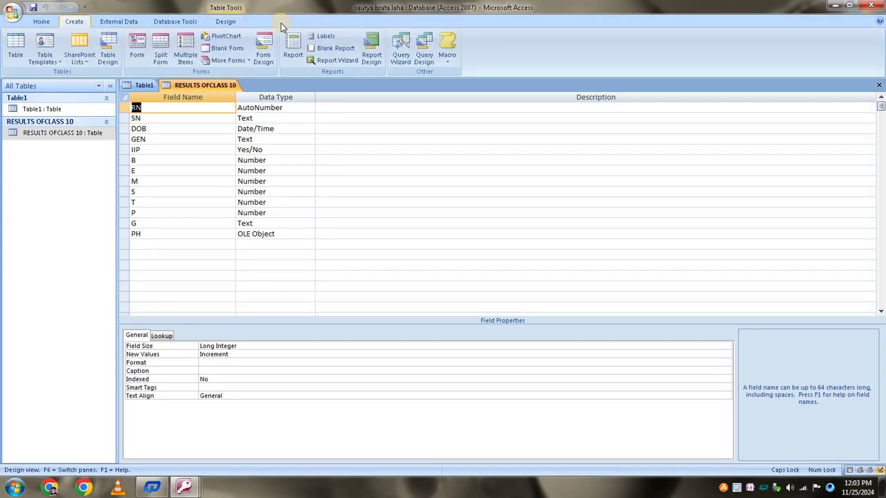
click(424, 61)
drag(457, 308, 524, 96)
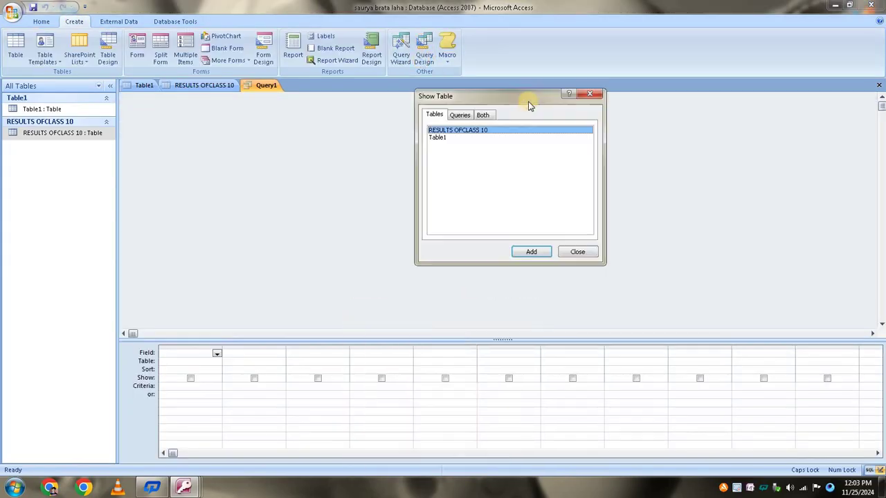
click(532, 251)
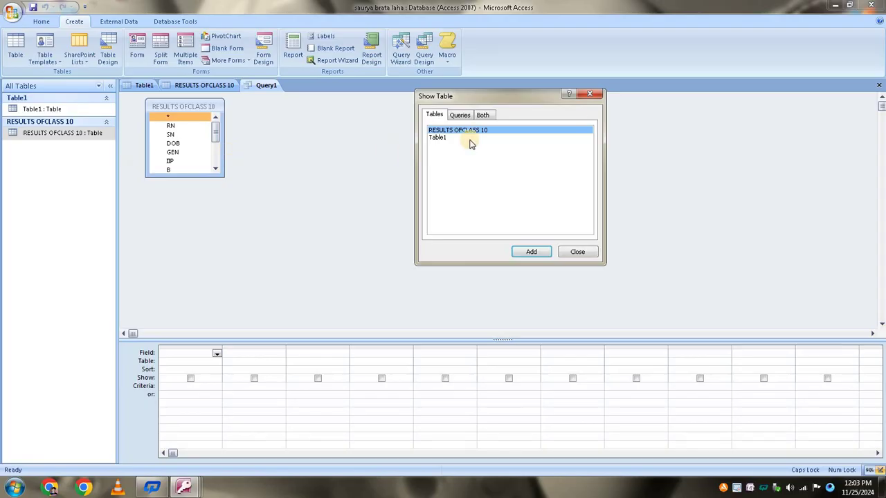
click(593, 252)
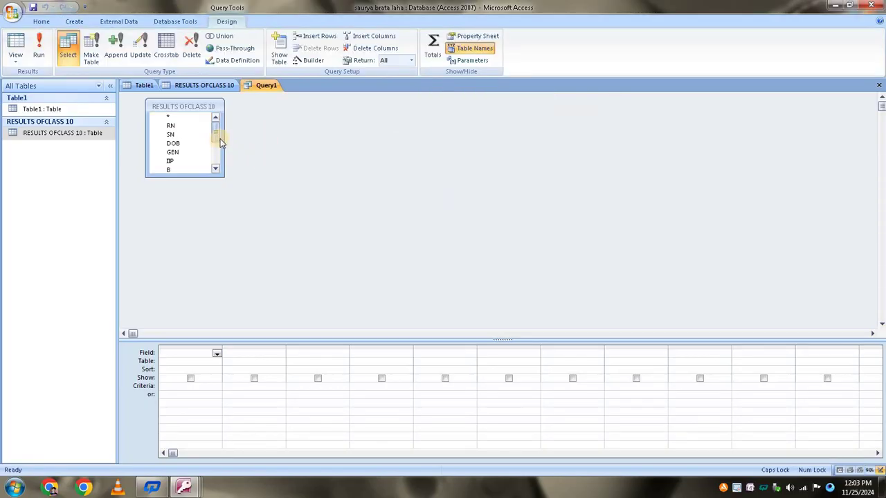
- Place field T in the first two grid columns and make it an update query
drag(217, 137, 216, 173)
double_click(174, 142)
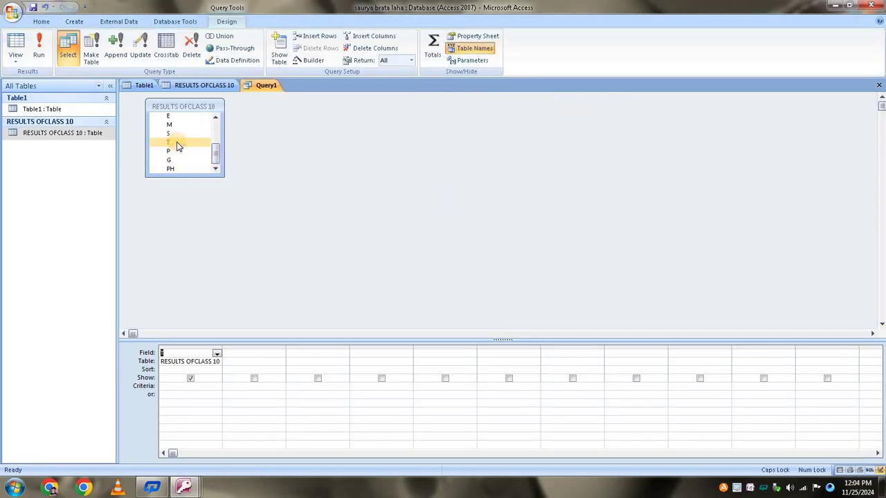
double_click(177, 144)
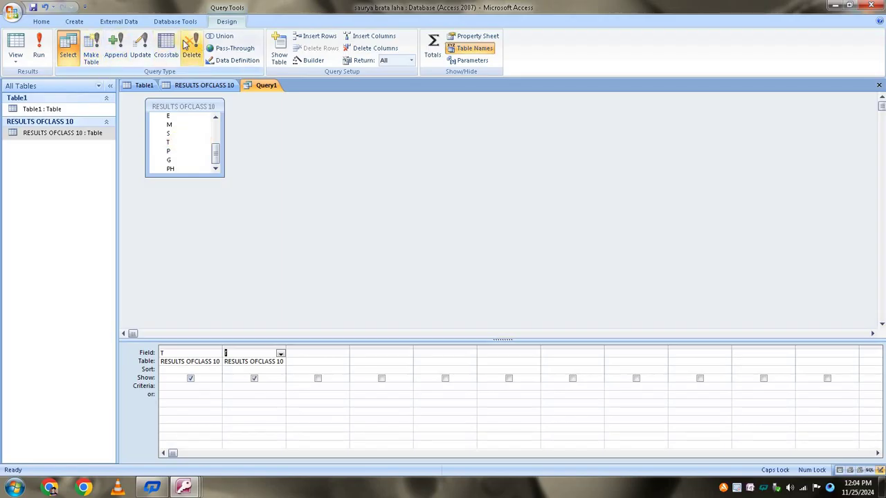
click(142, 49)
- Set T's Update To expression to [B]+[E]+[M]+[S] and close the query design
click(167, 370)
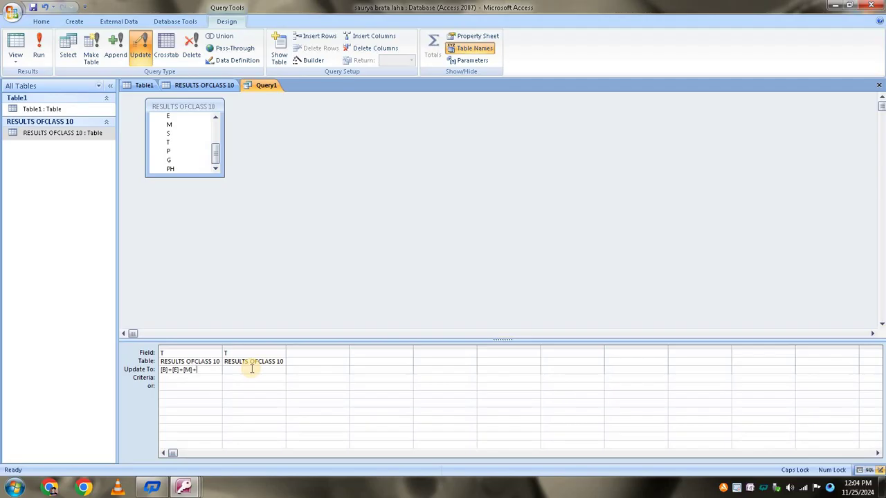
text(S)
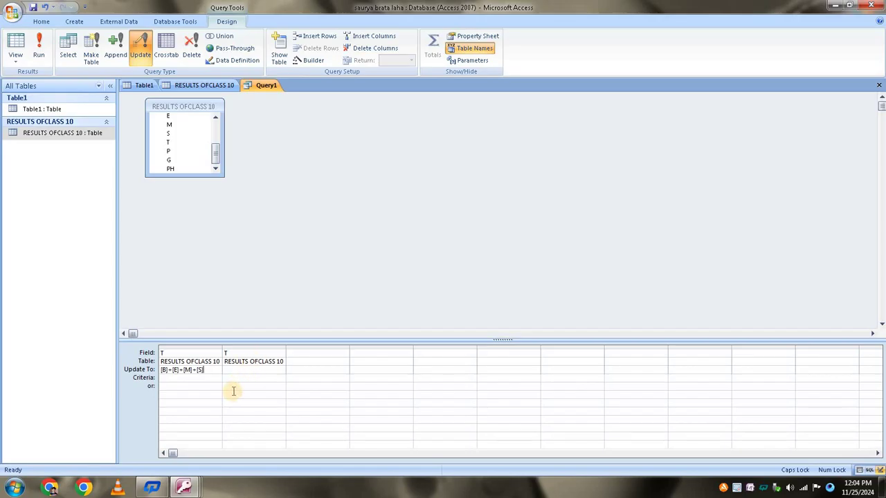
key(ctrl+w)
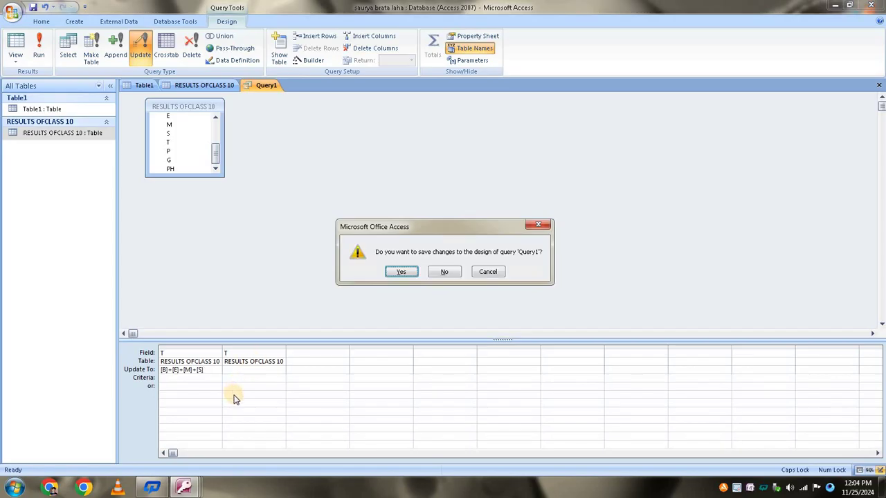
- Save the query design under the name TOTAL
click(399, 273)
text(T)
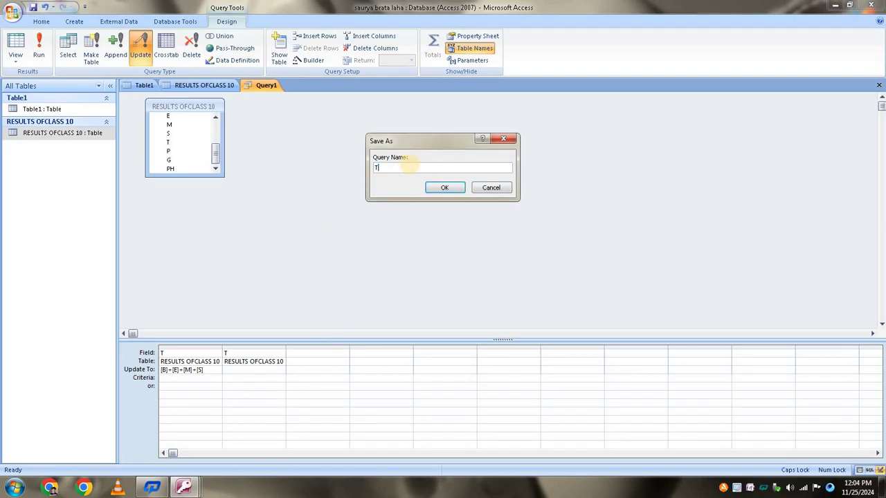
text(OTAL)
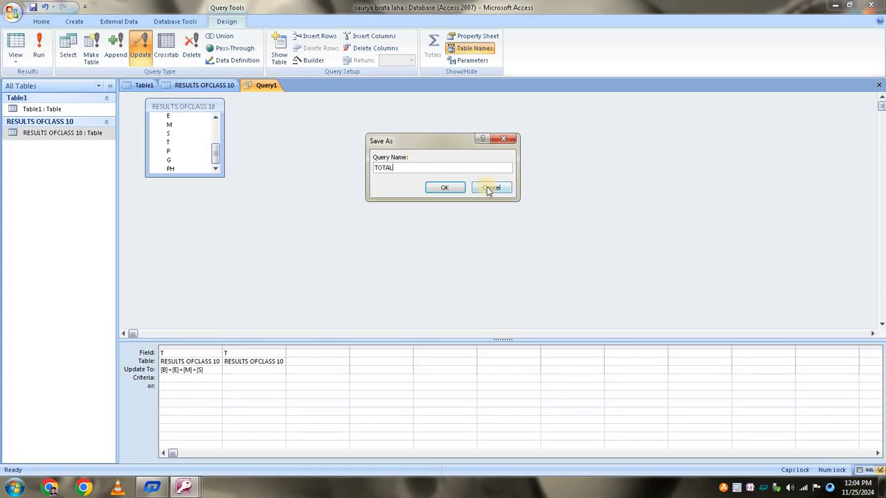
click(445, 187)
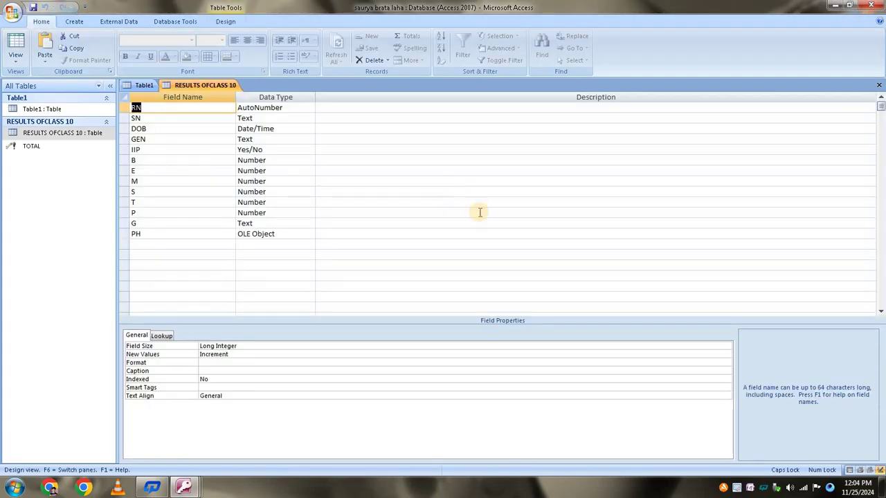
- Run the TOTAL update query on all 10 rows and refresh the RESULTS OFCLASS 10 datasheet
click(59, 134)
double_click(60, 134)
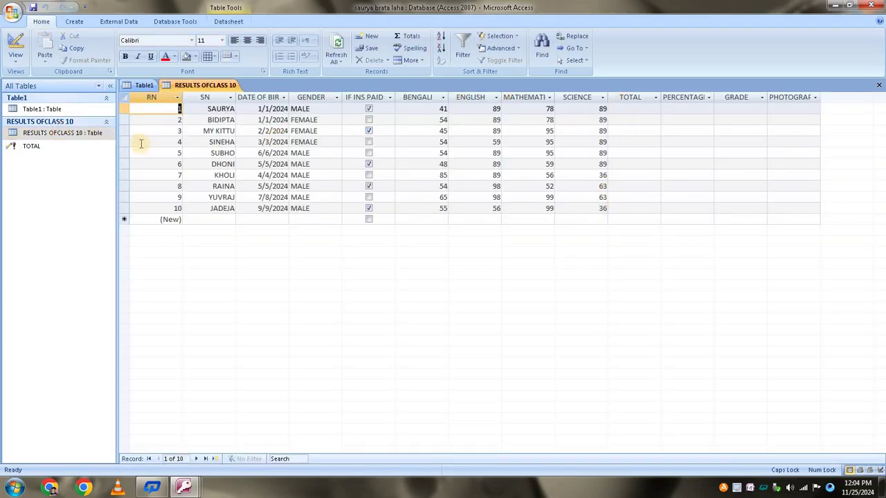
click(42, 147)
double_click(42, 146)
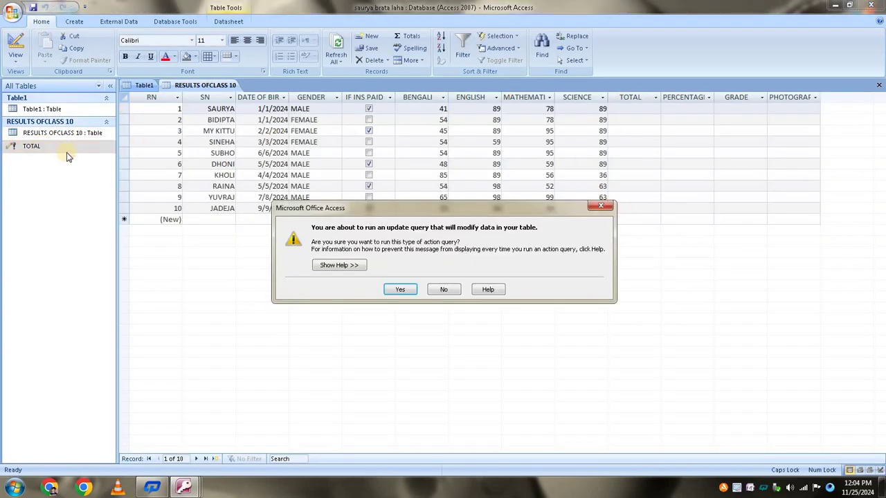
click(397, 289)
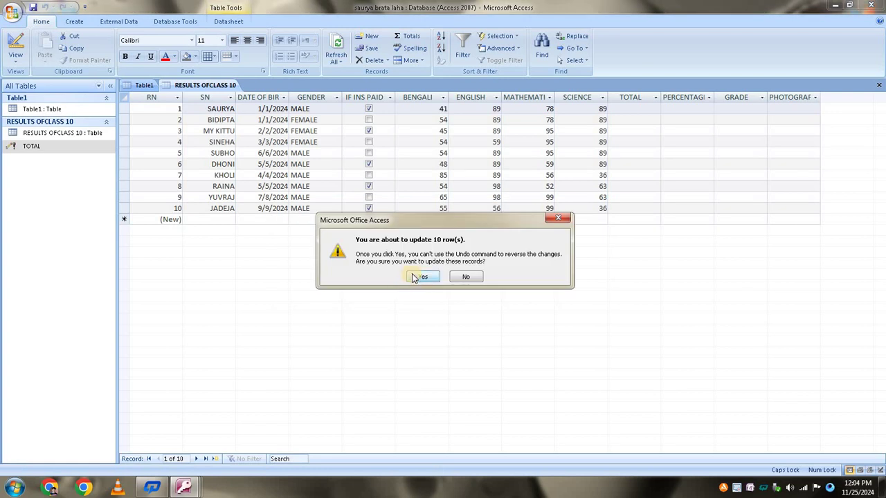
click(415, 278)
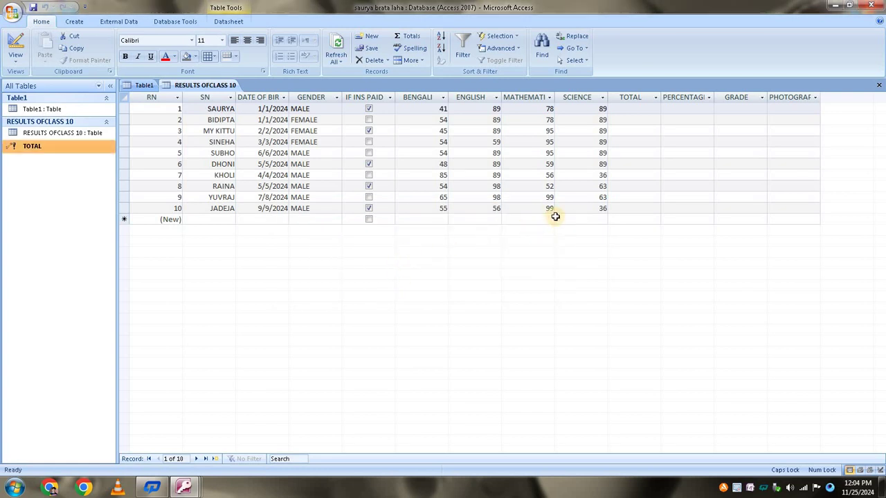
click(688, 175)
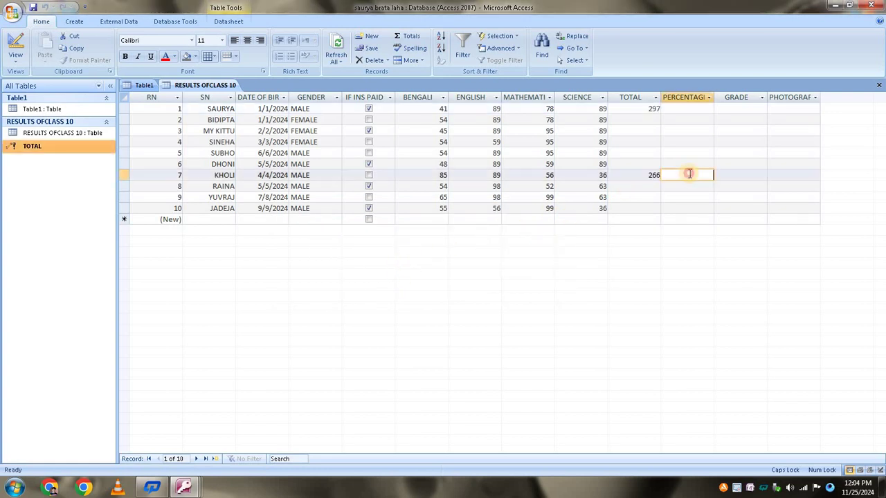
right_click(70, 132)
- Begin a new query design with the RESULTS OFCLASS 10 table added
click(92, 148)
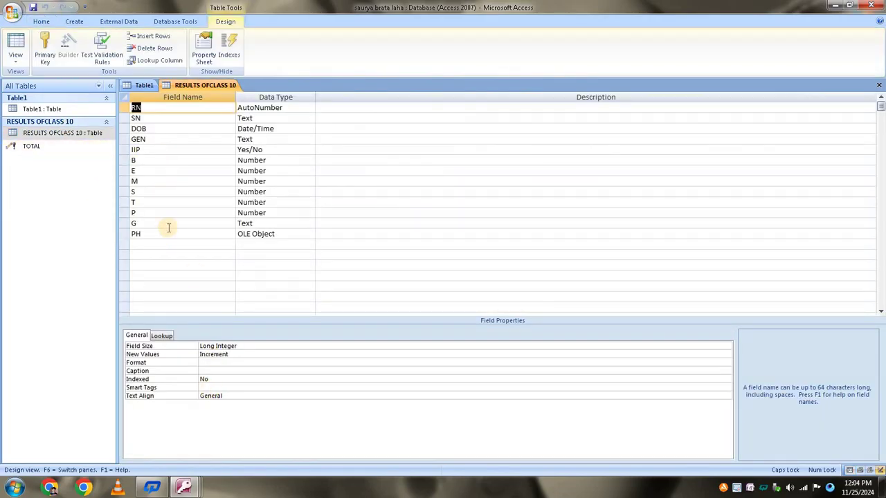
click(74, 21)
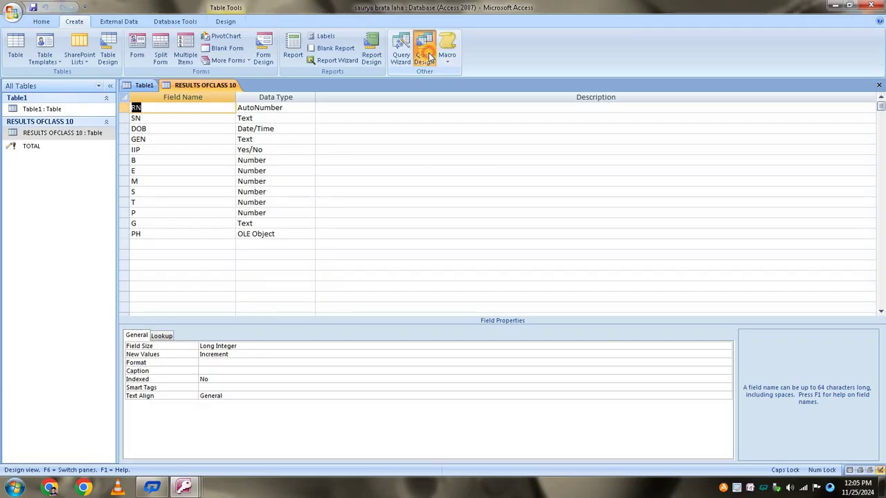
click(423, 49)
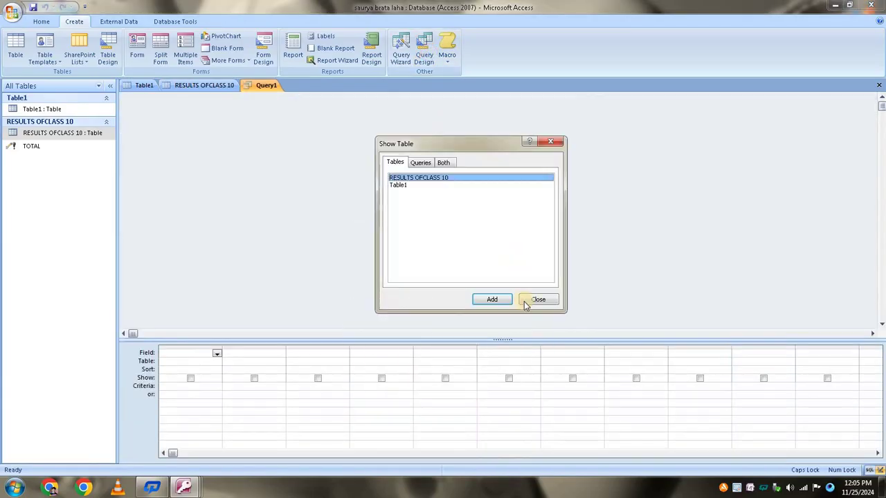
click(497, 299)
click(553, 299)
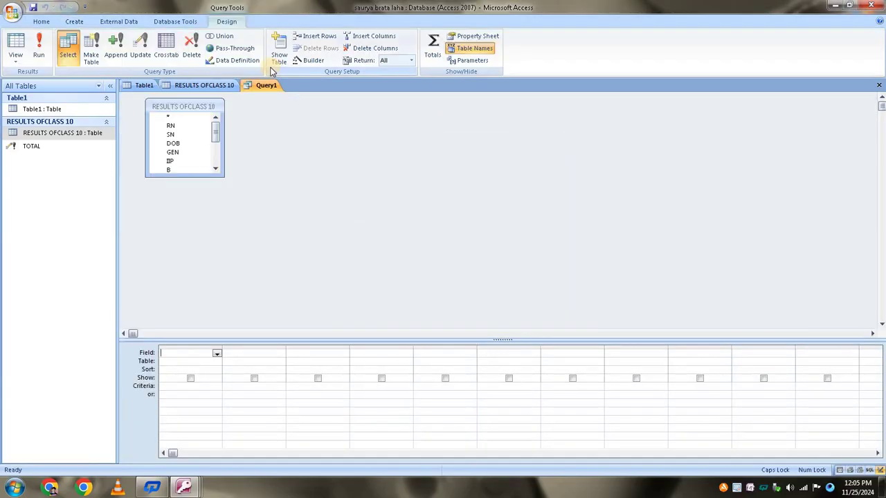
- Make it an update query setting field P to [T]/4, then close the design
scroll(214, 134, down, 3)
double_click(173, 151)
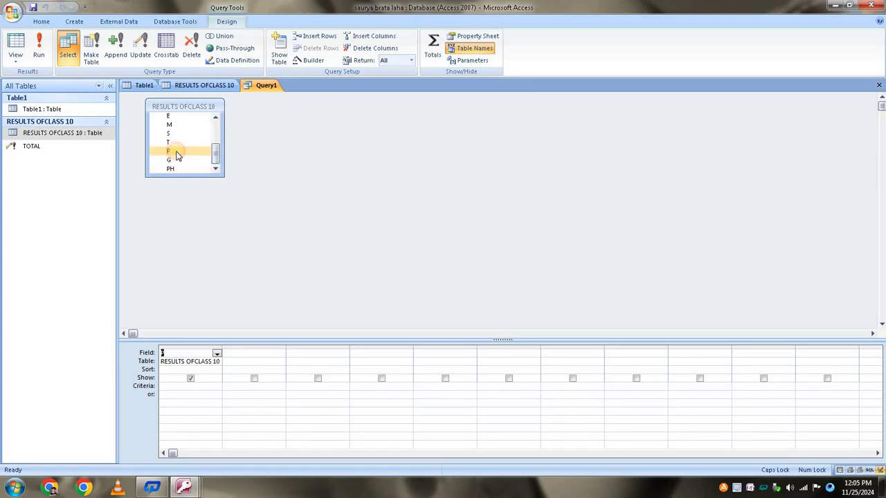
click(140, 48)
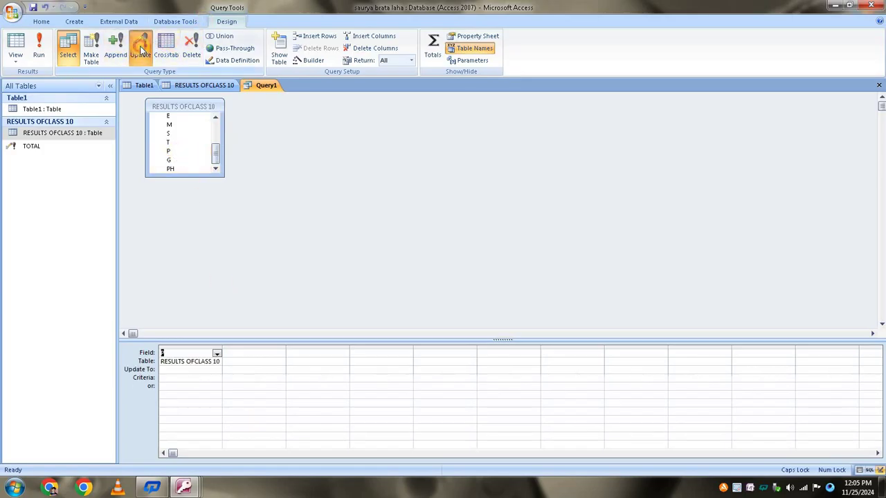
click(173, 370)
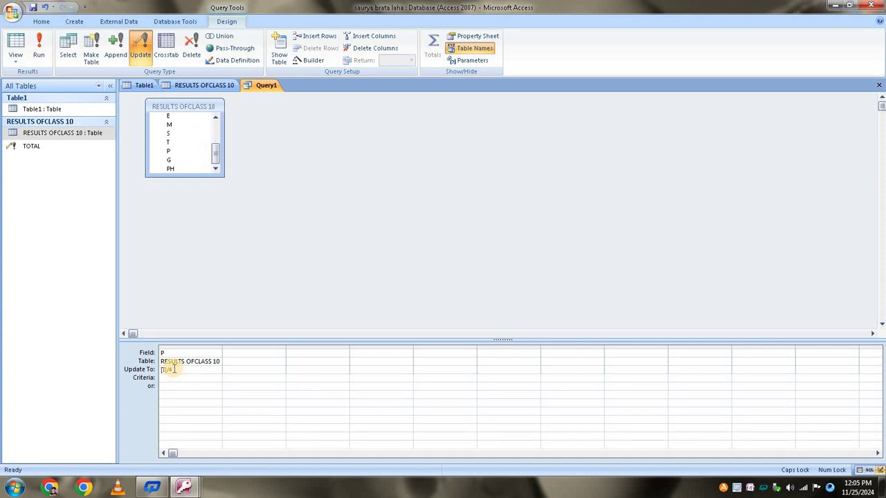
key(ctrl+w)
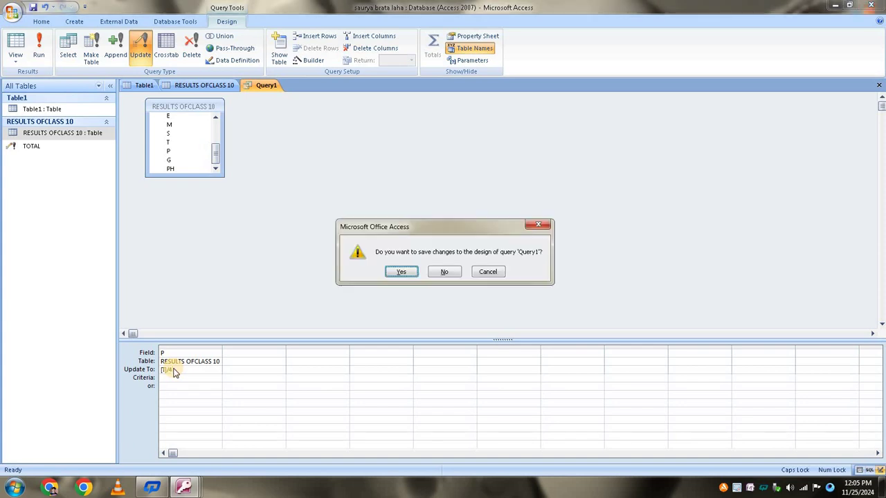
- Save the query design under the name PERCENTAGE
click(402, 272)
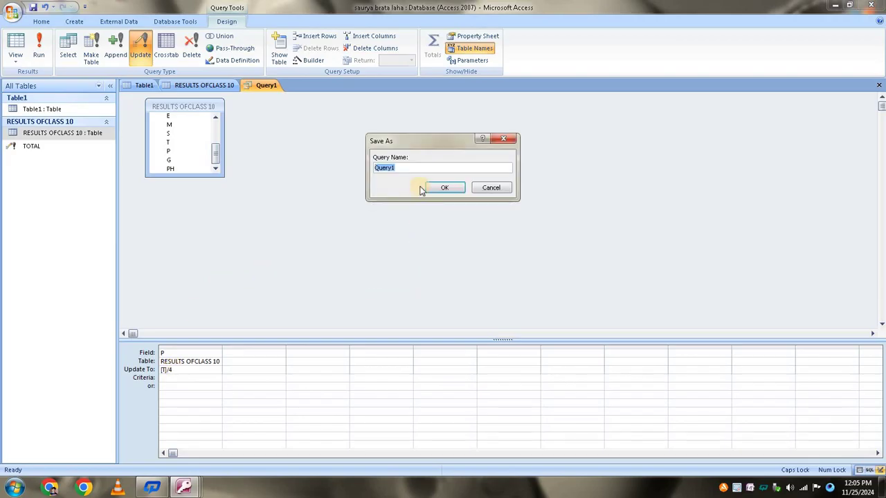
text(PERCENTAGE)
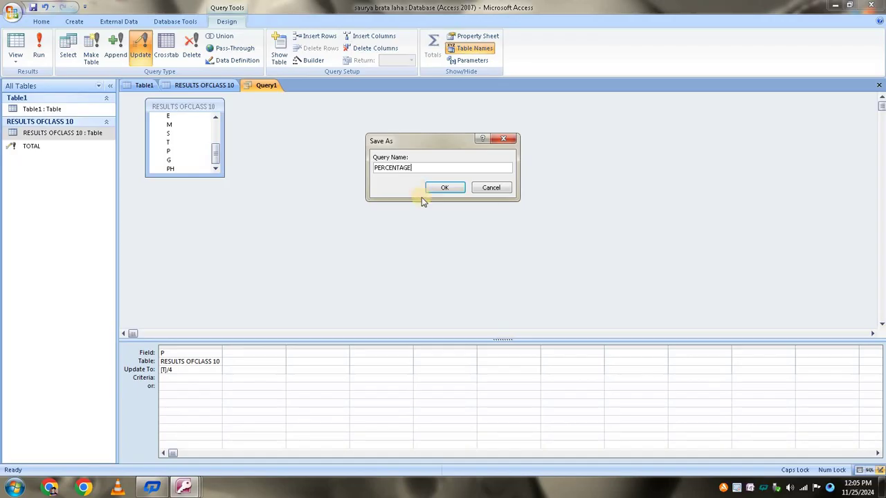
click(445, 188)
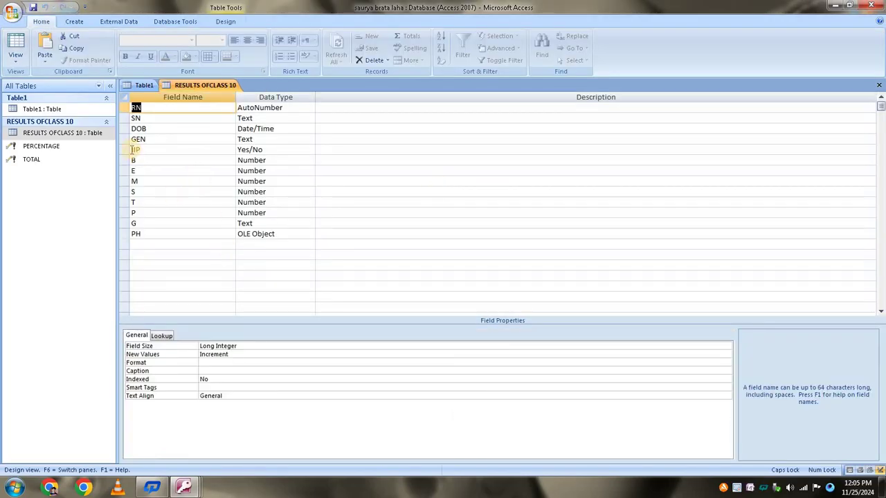
- Run the PERCENTAGE update query on all 10 rows and review the table's records
double_click(70, 150)
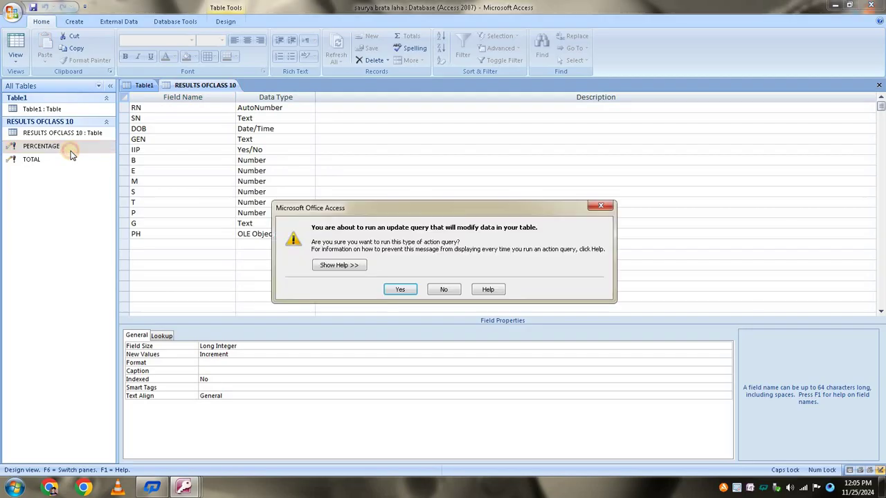
click(406, 292)
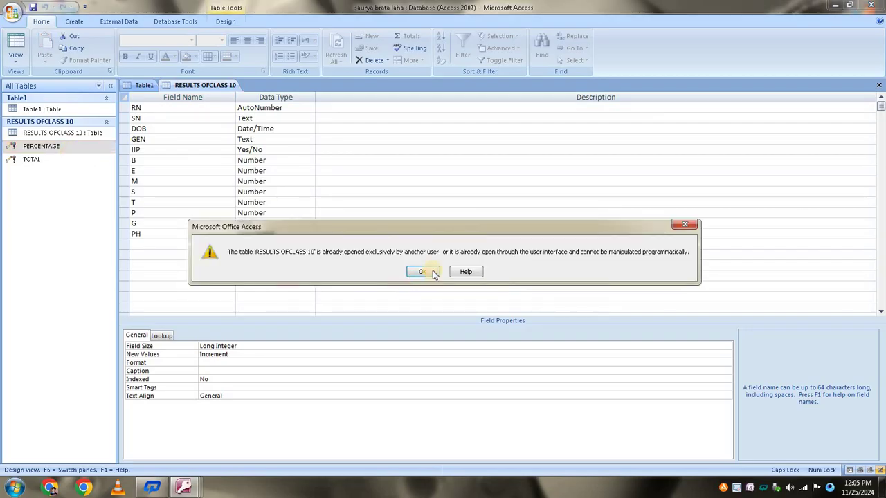
click(684, 225)
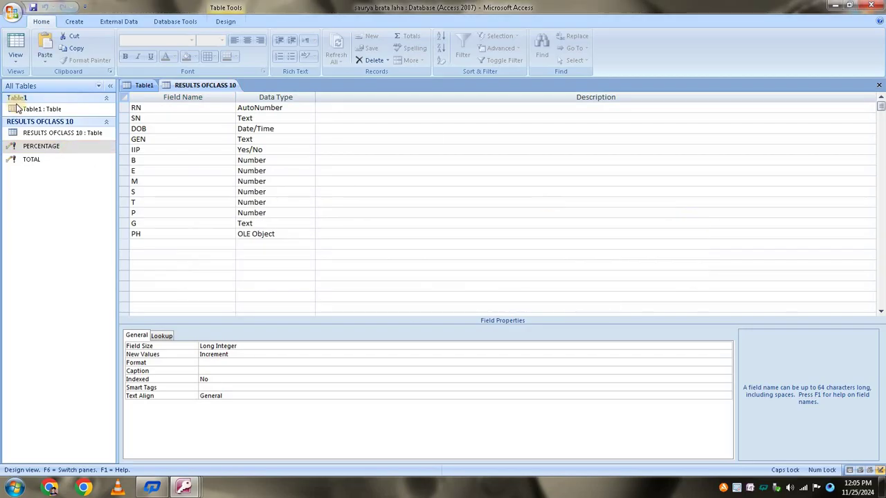
double_click(53, 132)
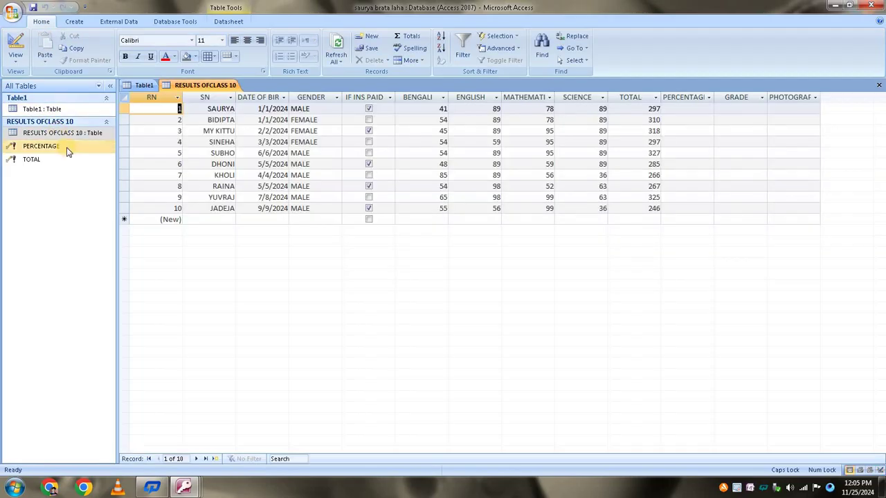
double_click(67, 148)
click(400, 290)
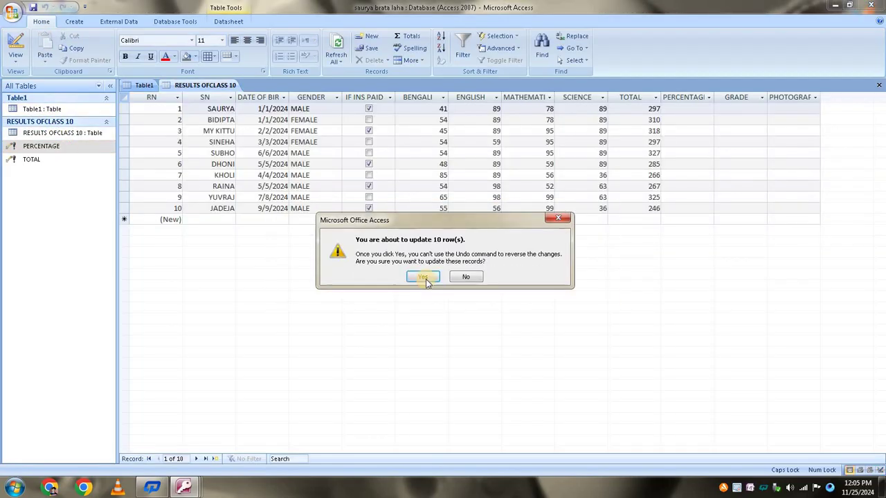
click(423, 277)
click(728, 151)
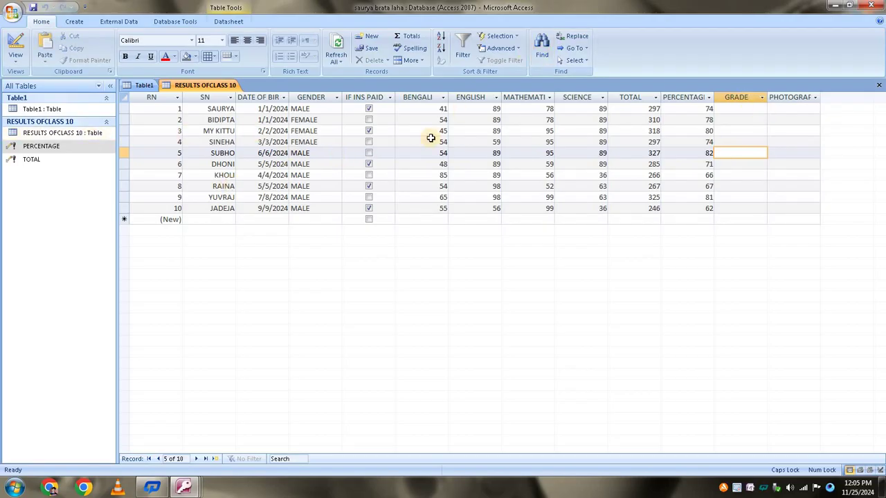
click(747, 111)
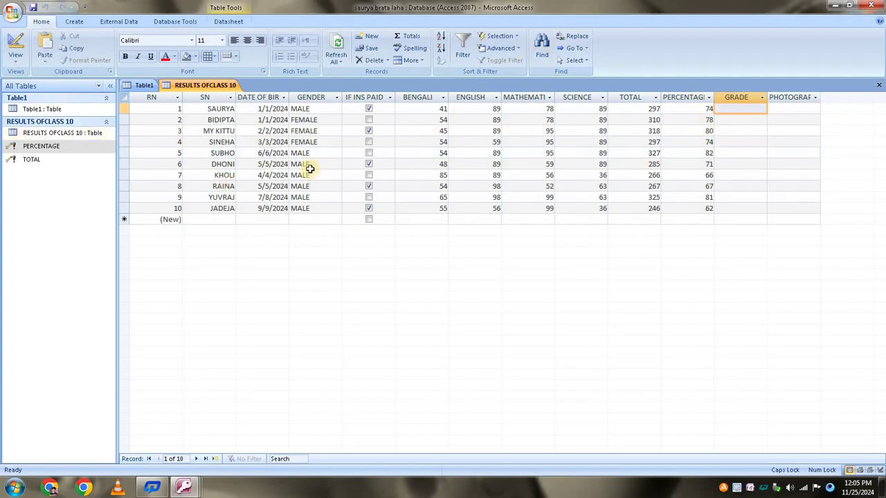
- Open RESULTS OFCLASS 10 in Design View and start a new query design containing that table
right_click(86, 133)
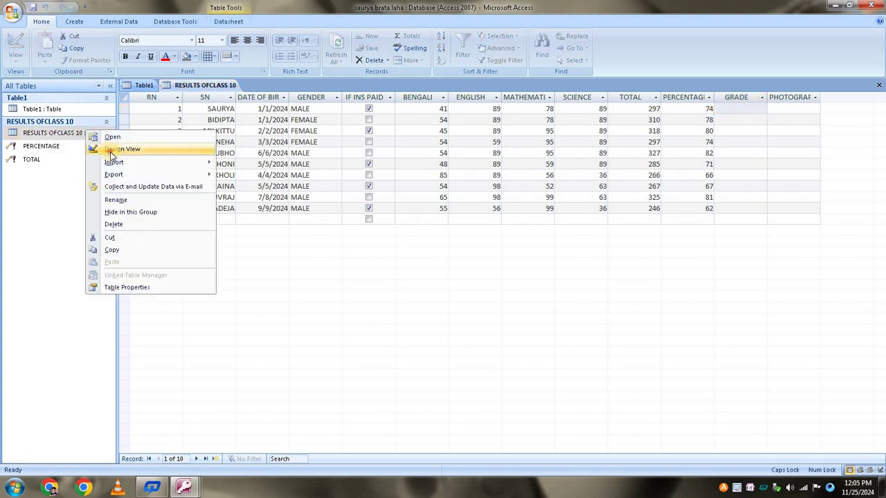
click(122, 150)
click(74, 21)
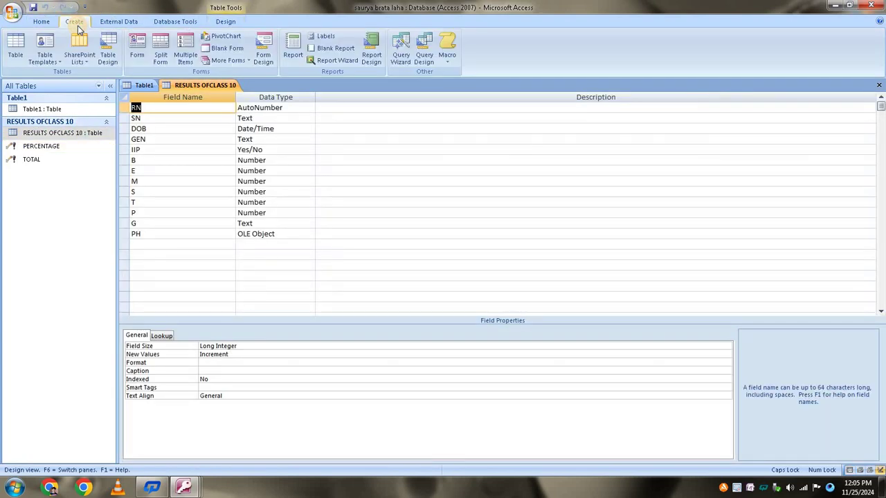
click(425, 48)
drag(441, 306, 458, 148)
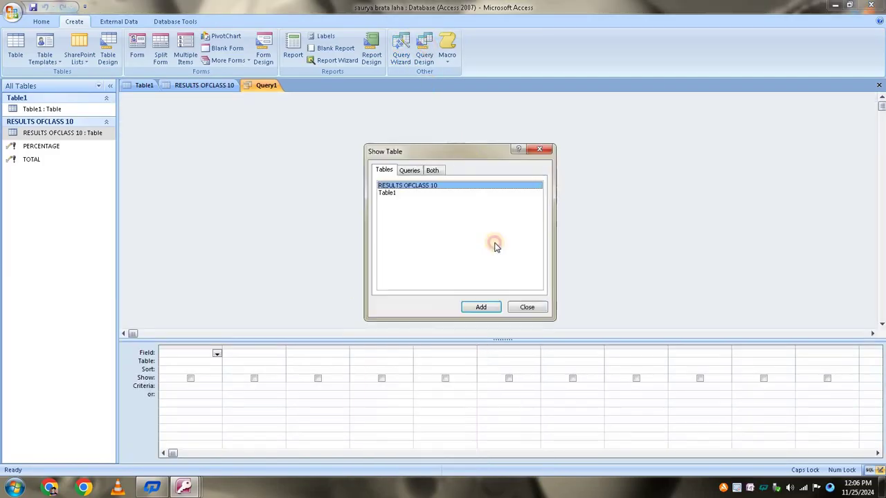
click(482, 307)
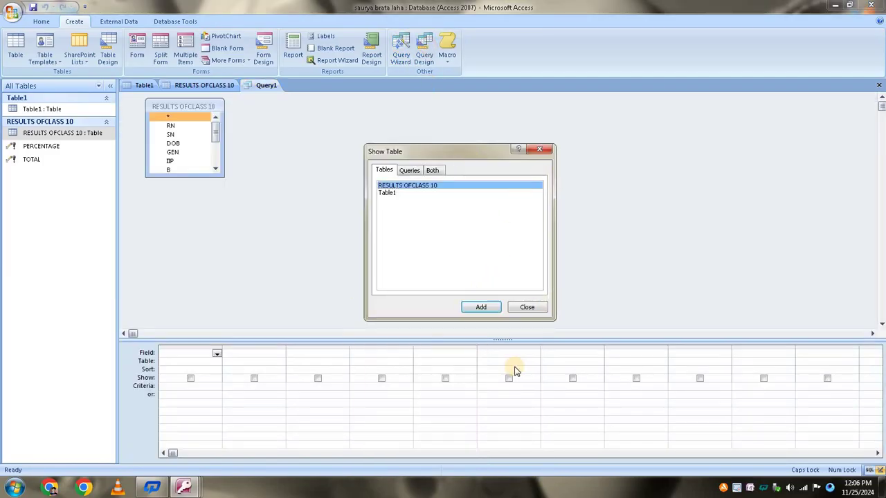
click(526, 306)
- Add field G, make it an update query, and open the Zoom box for Update To
click(215, 168)
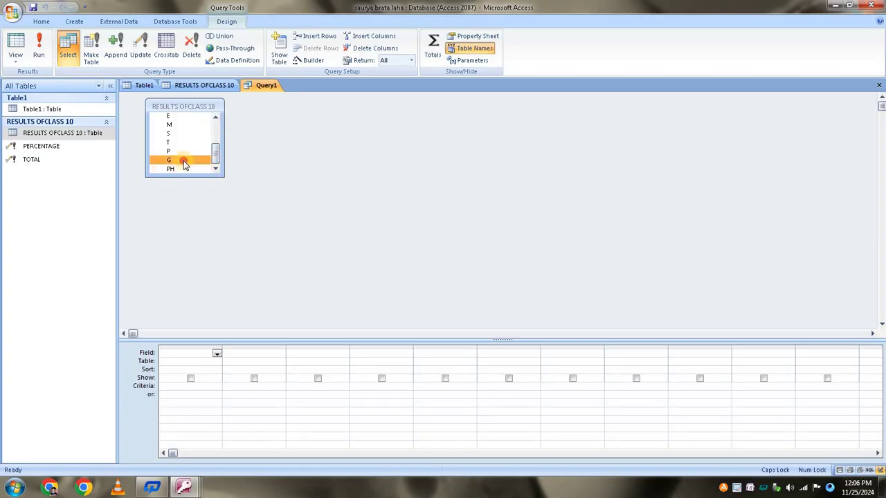
double_click(180, 161)
click(140, 56)
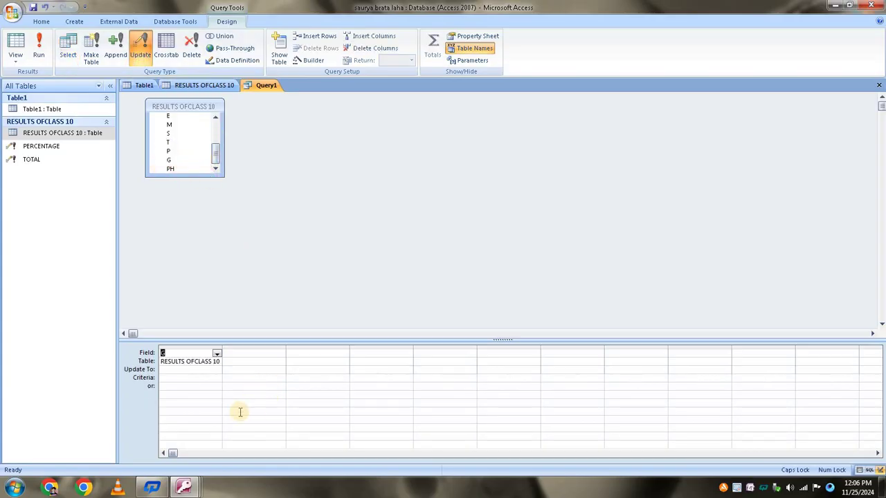
click(171, 371)
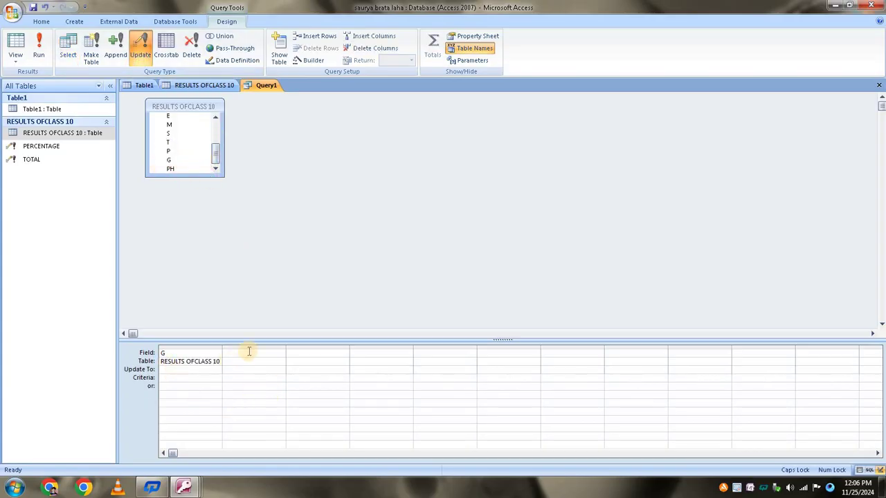
right_click(170, 370)
click(198, 454)
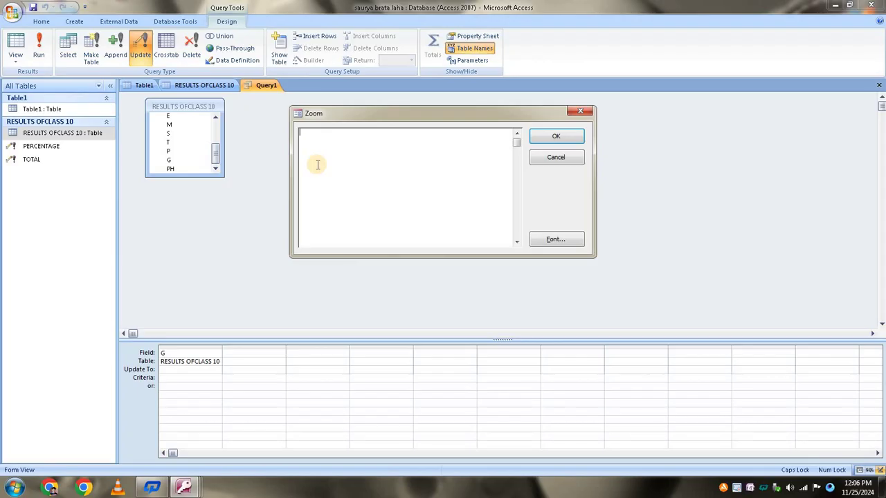
- Enter IIf([P]>=80,"A",IIf([P]>=60,"B",IIf([P]>=40,"C","D"))) as G's Update To expression
text(IIf([P])
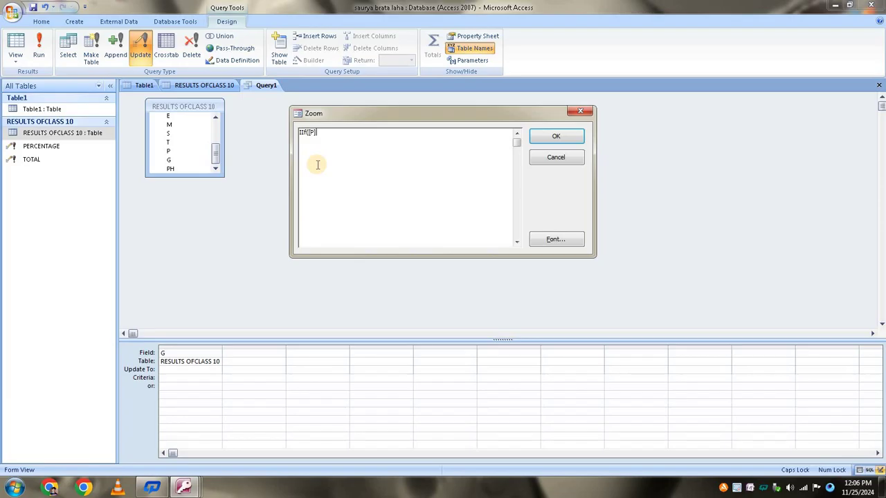
text(>)
text(=)
text(=)
text(80)
text(,)
text("A)
text(",)
text(II)
text(F)
key(BackSpace)
text(f()
text([PO])
key(BackSpace)
key(BackSpace)
text(]>=60,"B")
text(,IIf([P])
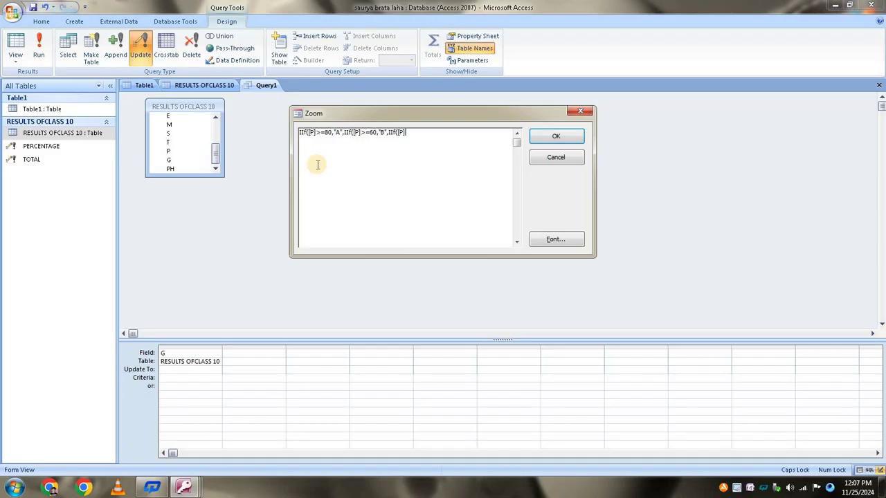
text(>=40,"C","D"))))
click(554, 136)
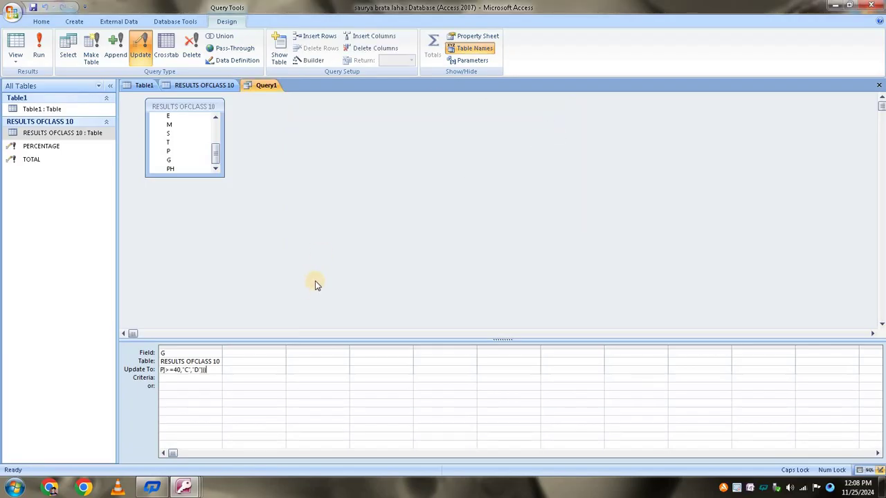
- Close the new query, agreeing to save it and naming it GRADE
key(ctrl+w)
click(393, 274)
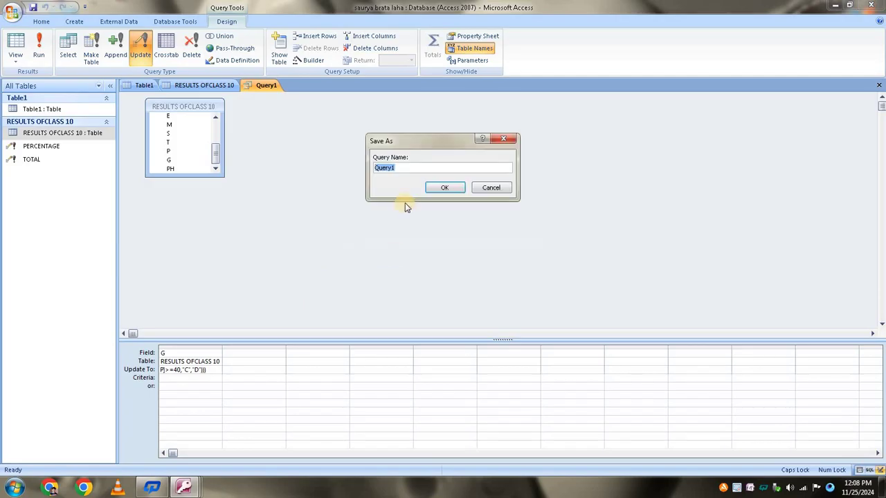
text(GRADE)
- Close the other marksheet and CRICKET SCORECARD databases and confirm saving the query as GRADE
right_click(184, 488)
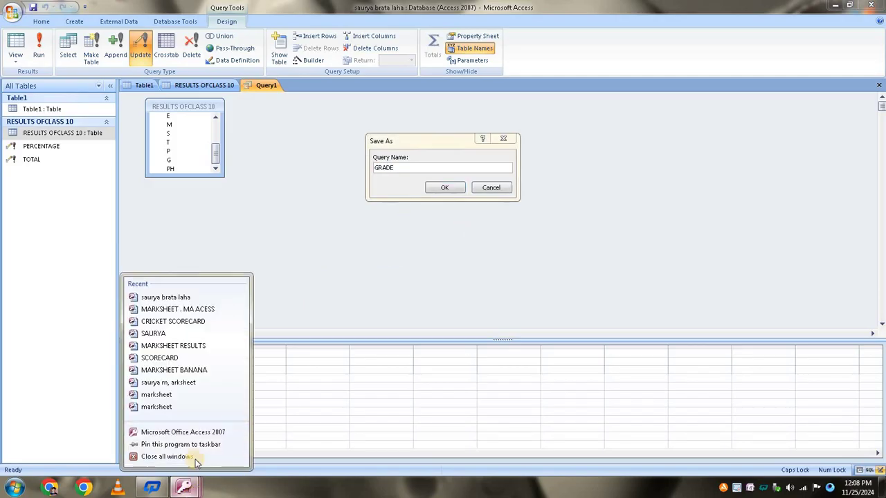
click(289, 492)
mouse_move(183, 487)
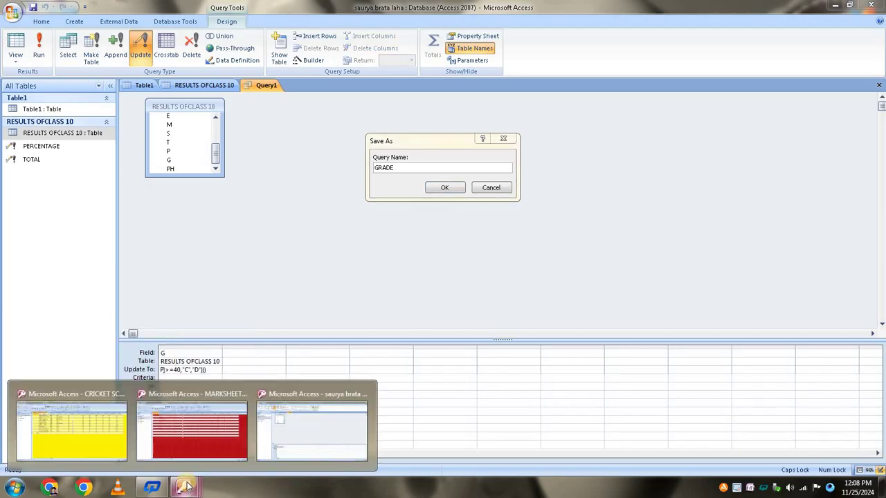
click(245, 395)
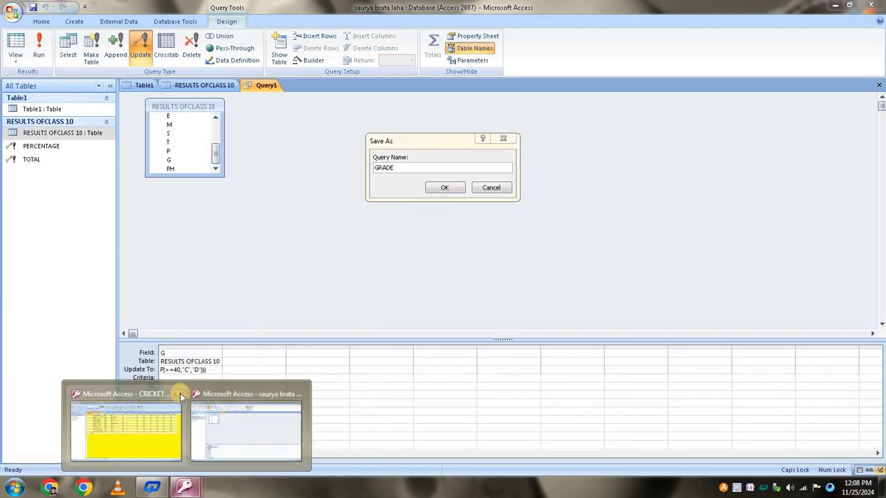
click(179, 394)
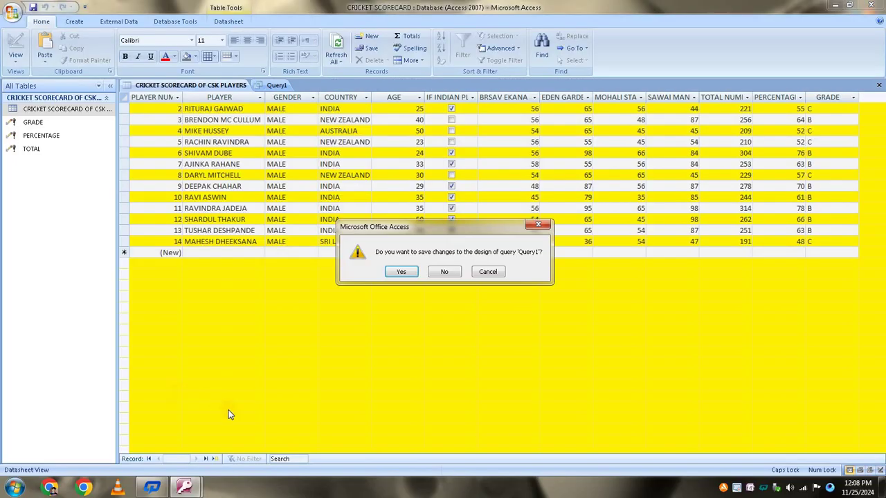
click(405, 274)
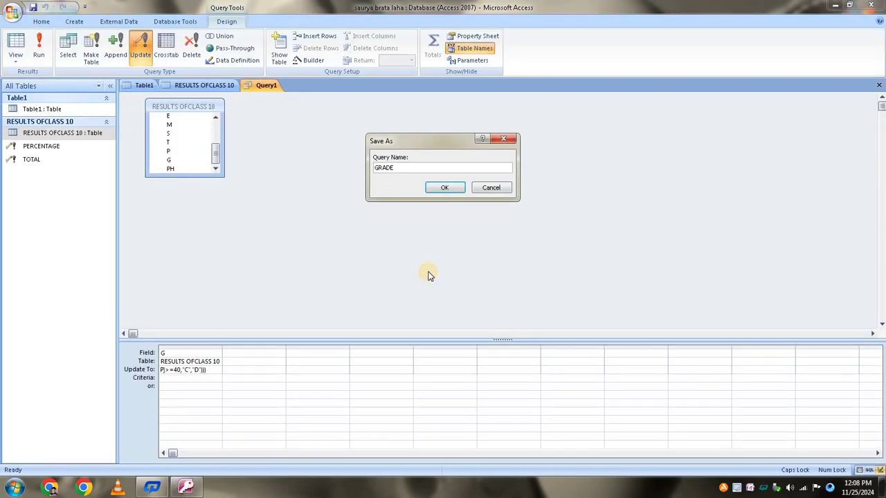
click(445, 189)
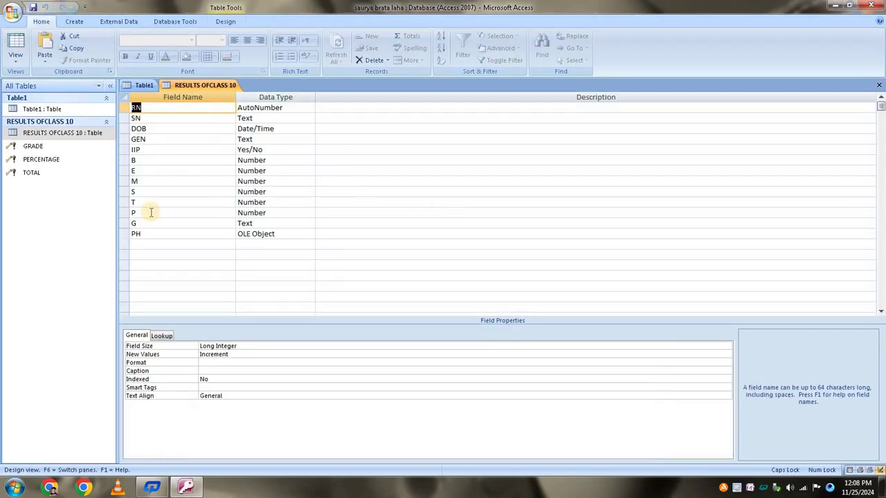
- Run the GRADE update query from the datasheet, filling GRADE for all 10 rows
double_click(71, 134)
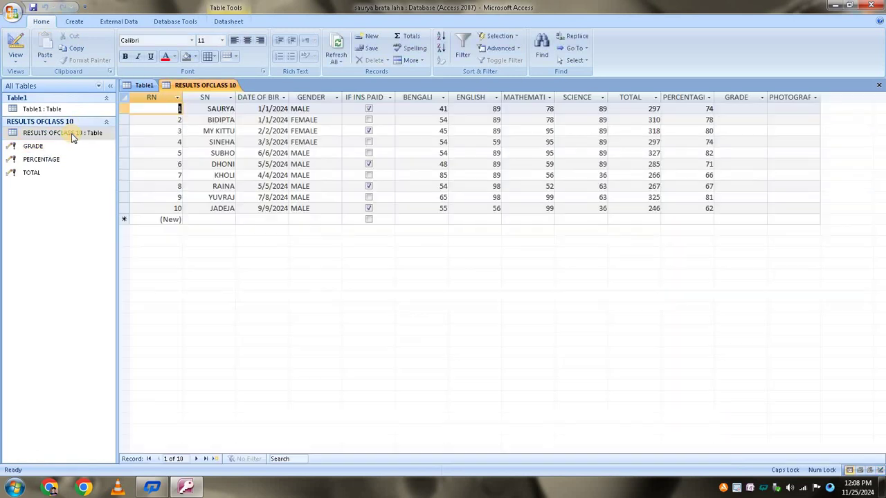
double_click(63, 145)
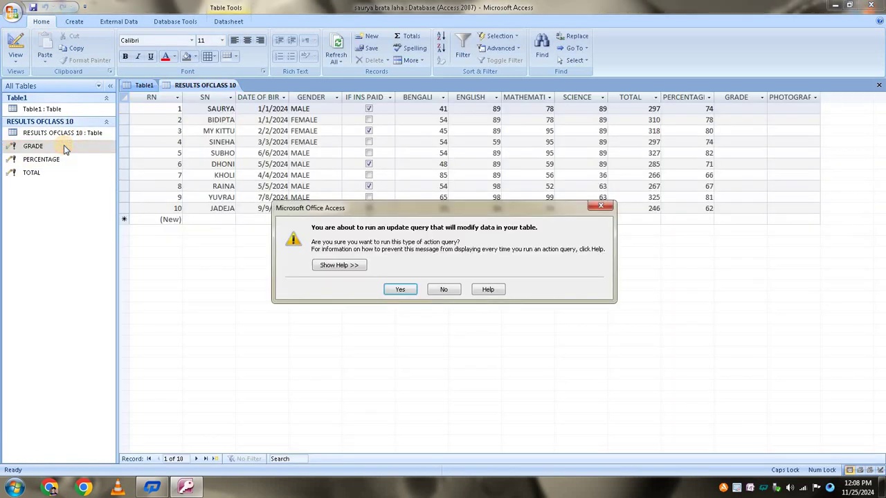
click(400, 289)
click(419, 277)
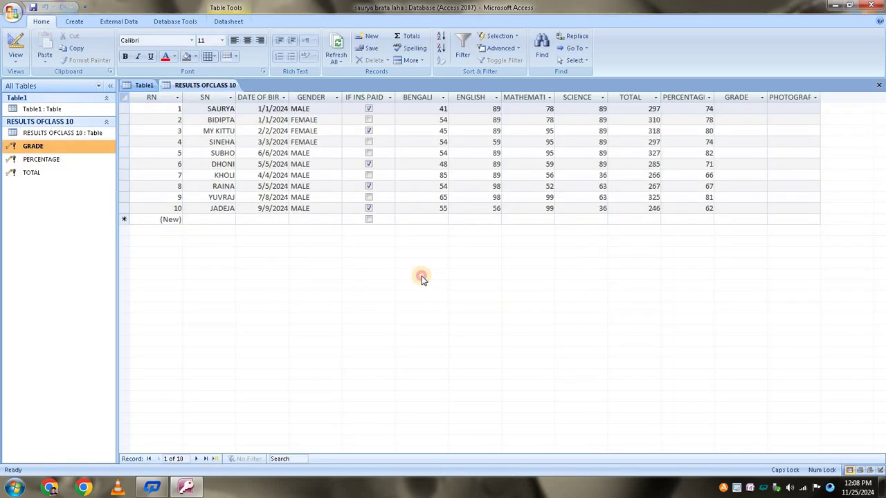
click(793, 131)
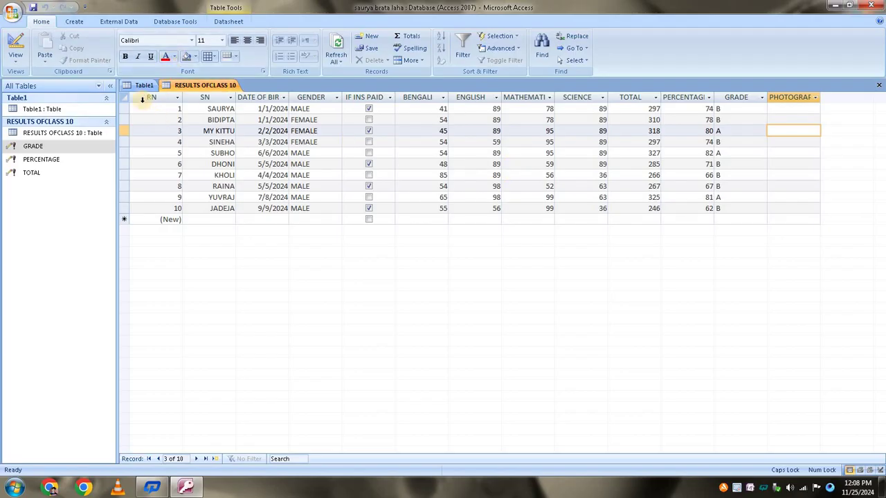
- Select columns RN through PHOTOGRAPH and apply blue font colour with a bright blue fill
drag(143, 97, 791, 164)
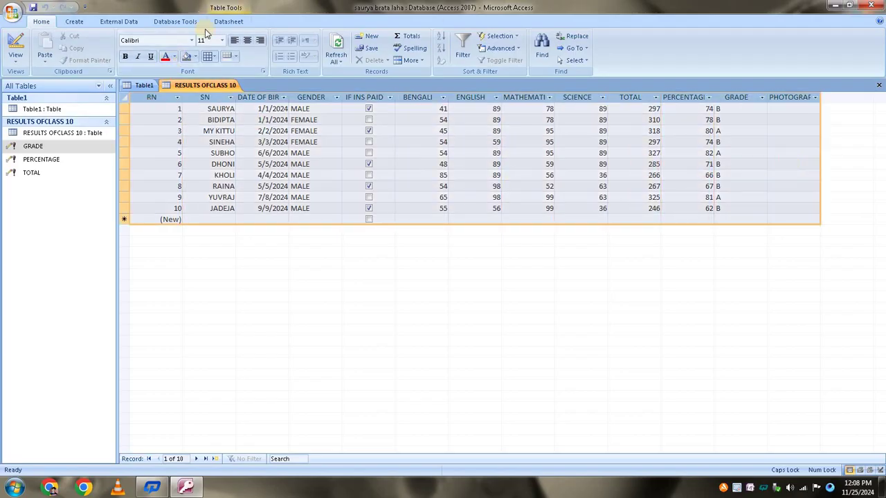
click(174, 56)
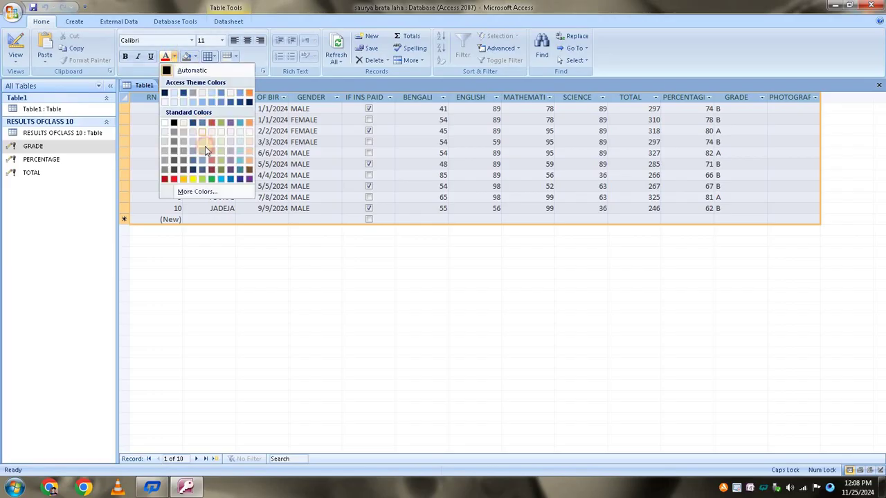
click(230, 179)
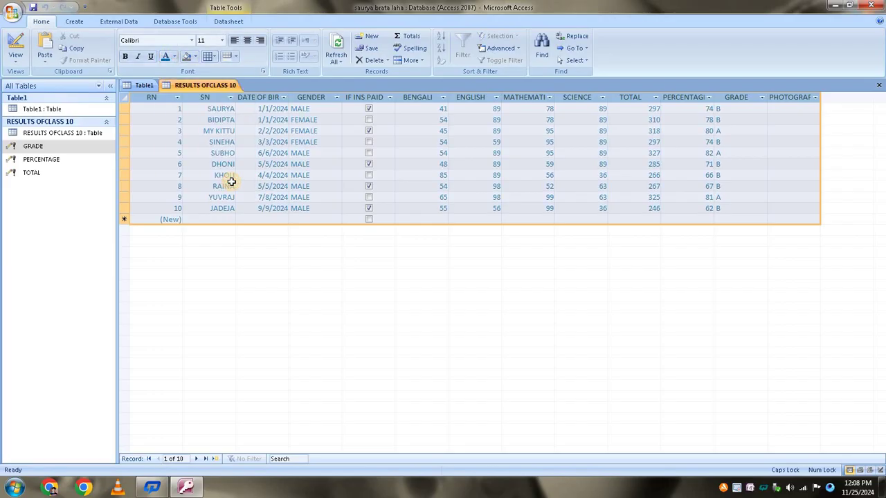
click(196, 56)
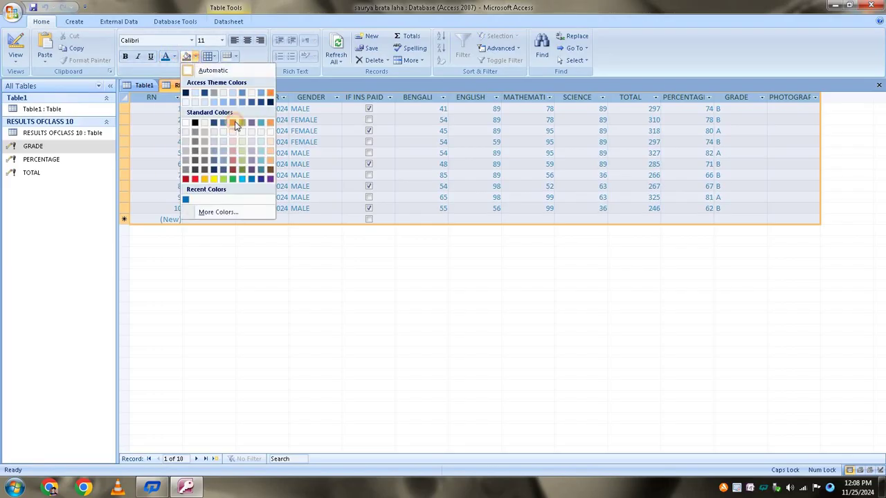
click(242, 180)
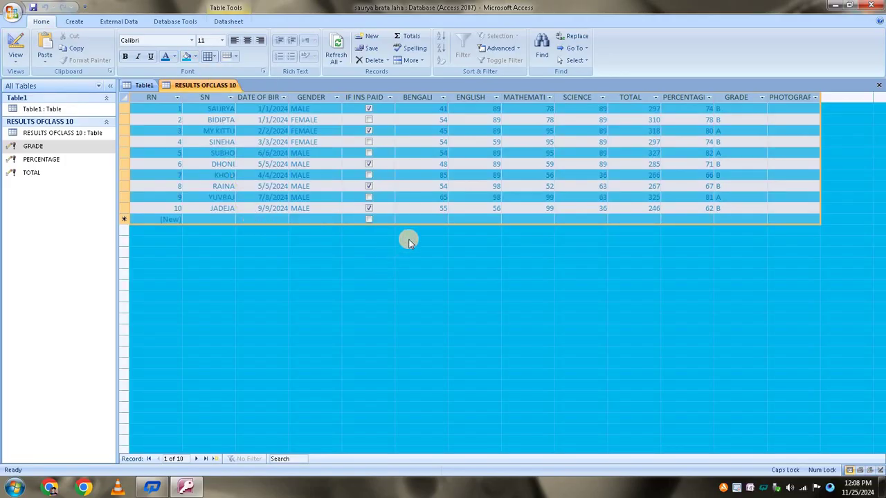
click(736, 487)
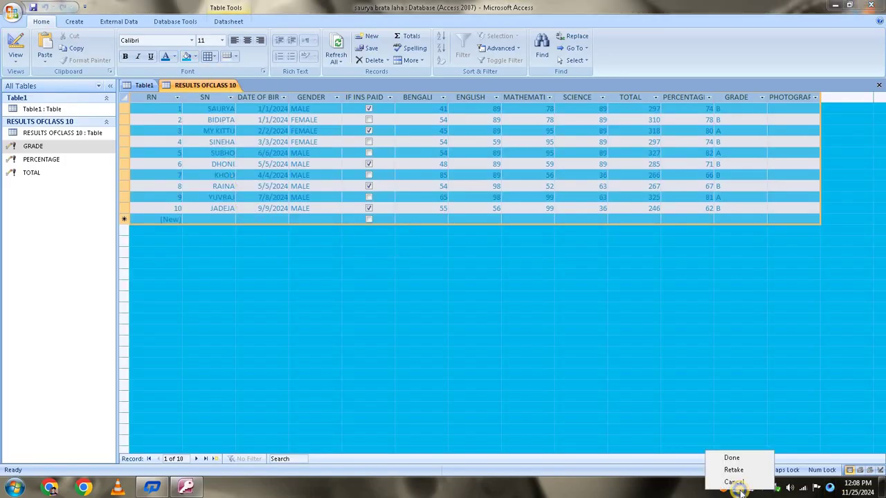
click(742, 459)
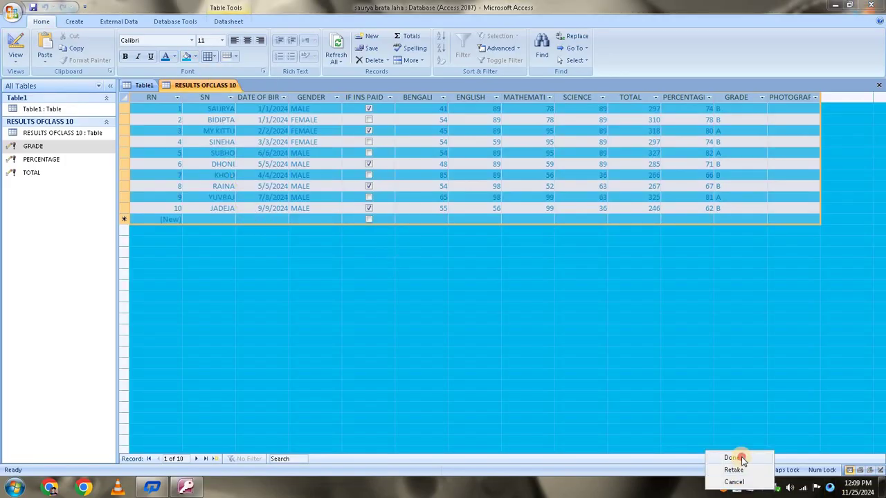